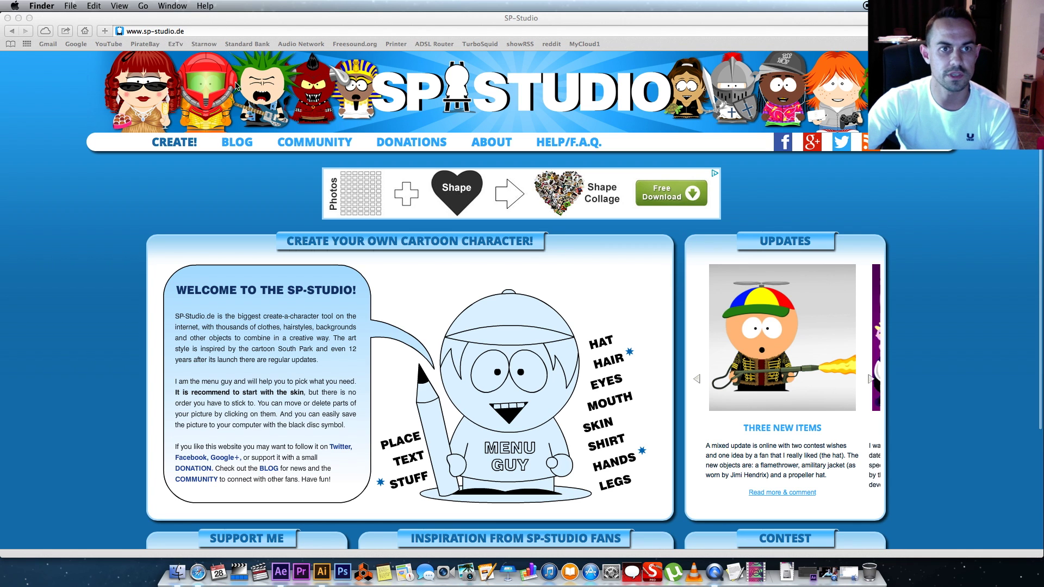
Add the standard character body and give it a tan skin colour from the recommended skin tones.
scroll(915, 375, down, 5)
scroll(919, 348, up, 3)
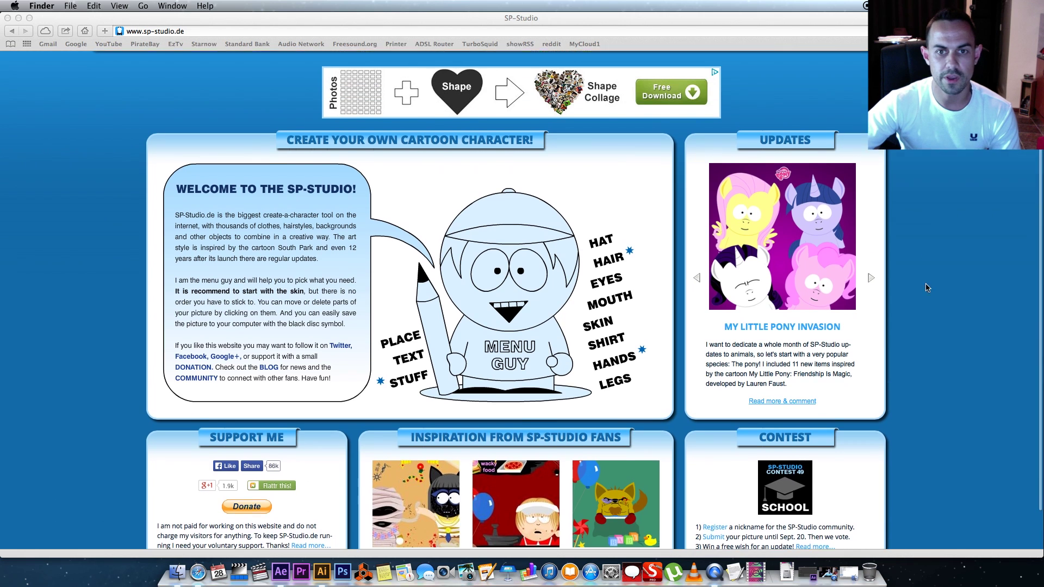
scroll(931, 271, up, 2)
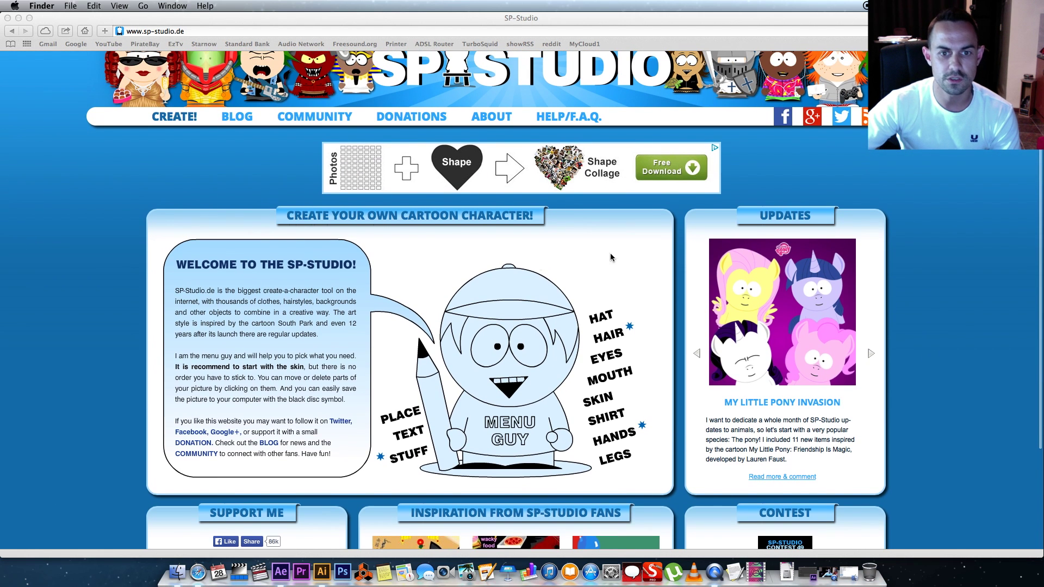
scroll(968, 274, down, 2)
scroll(968, 273, down, 1)
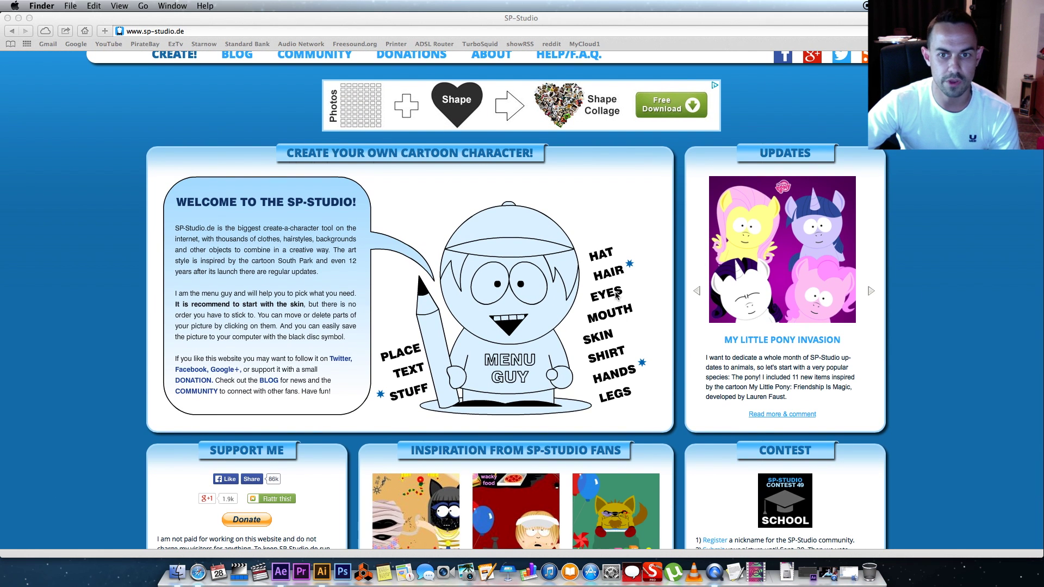
click(598, 339)
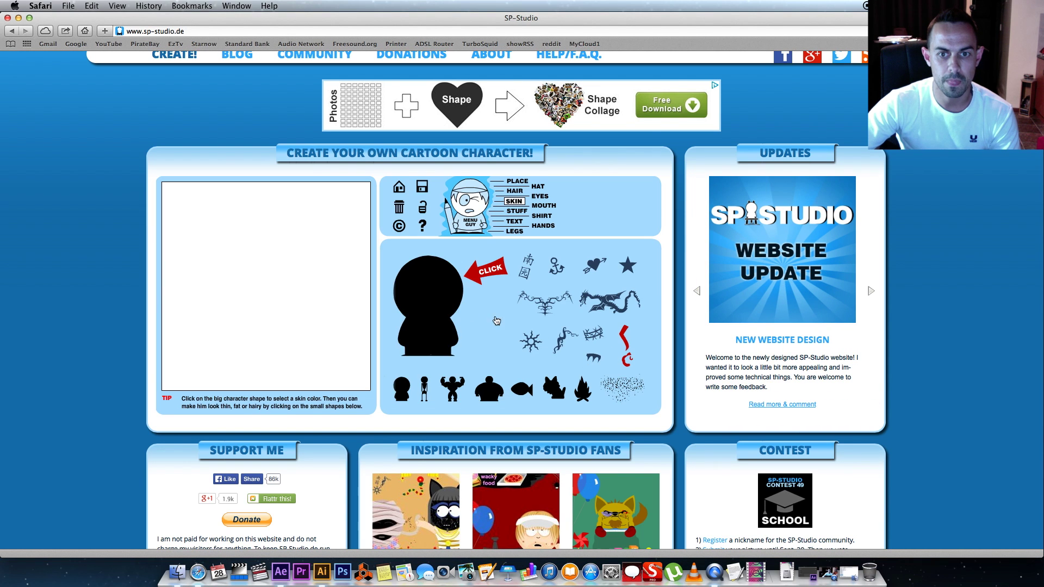
click(446, 315)
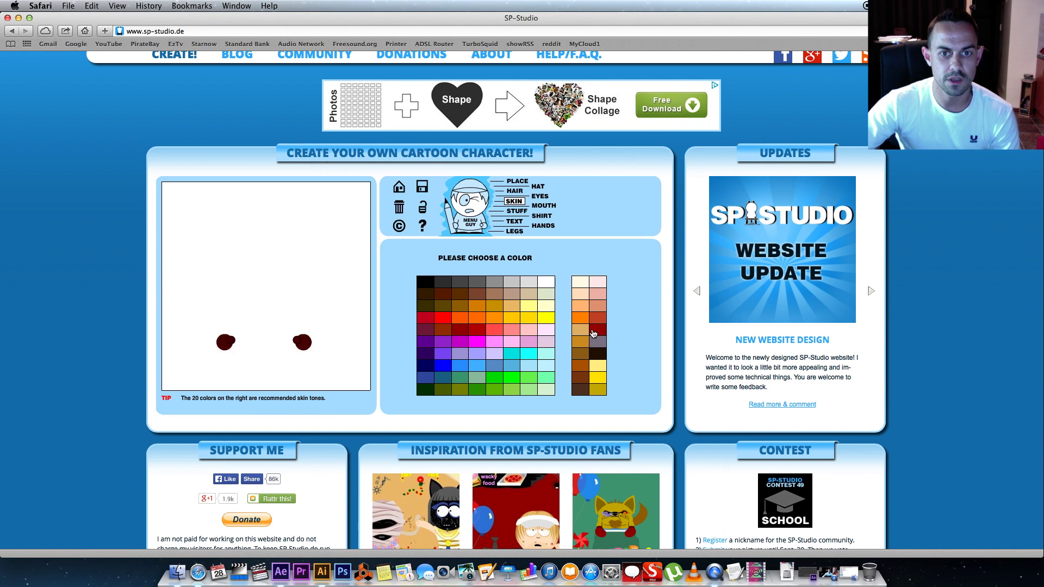
click(578, 294)
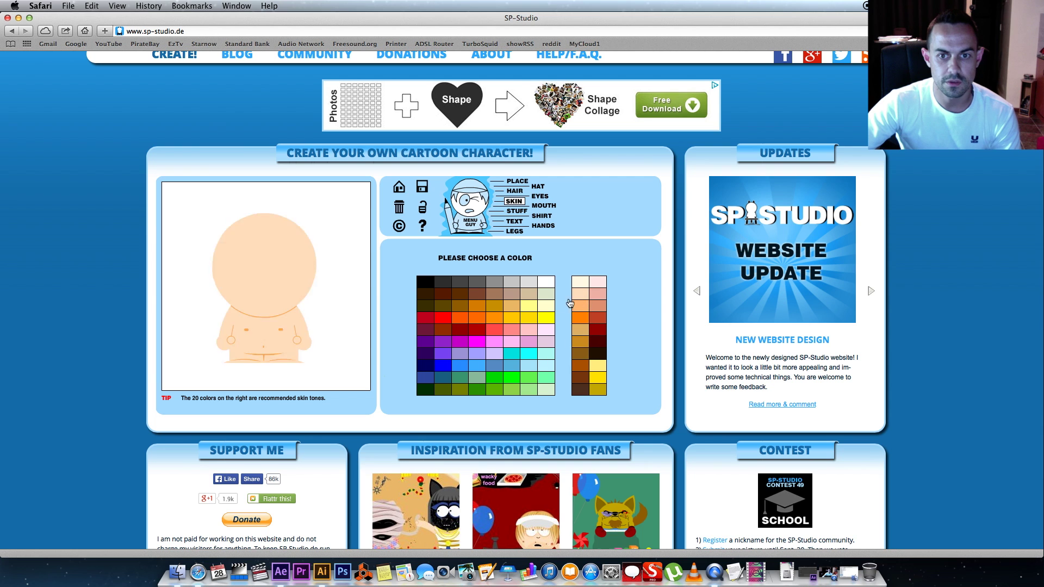
click(580, 329)
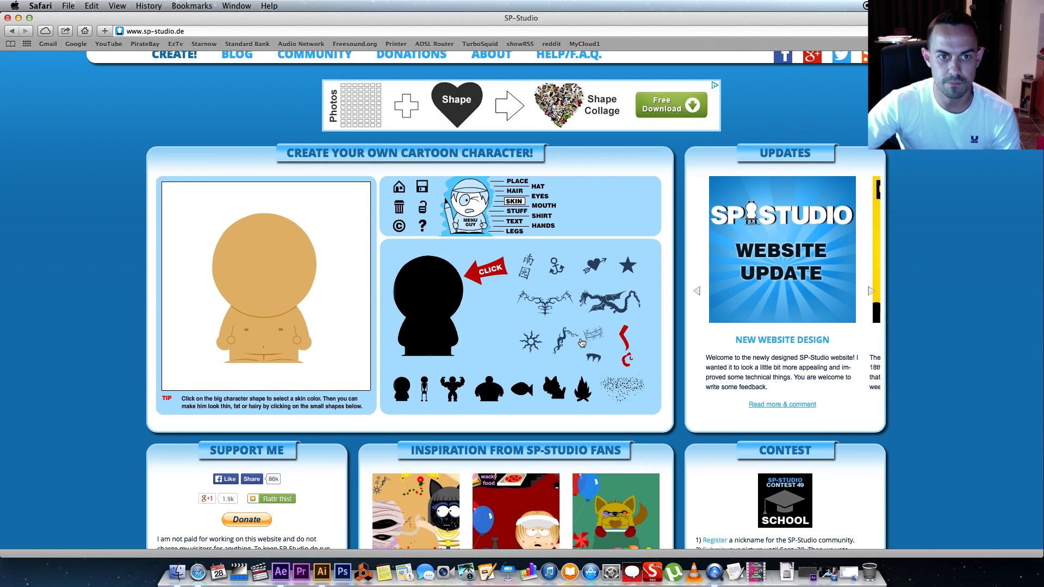
Give the character a messy, spiky short-hair style coloured black.
click(515, 191)
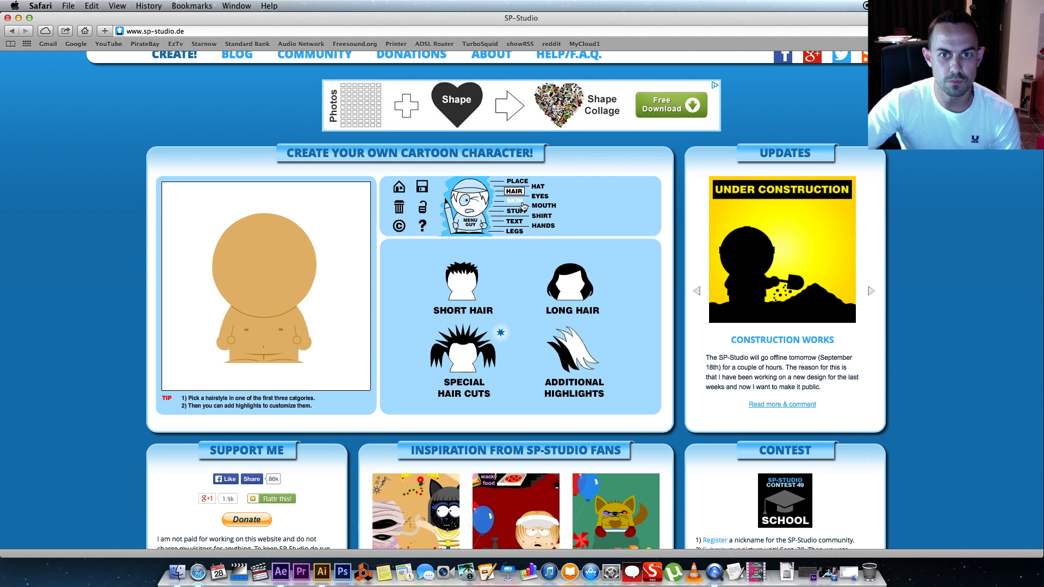
click(468, 288)
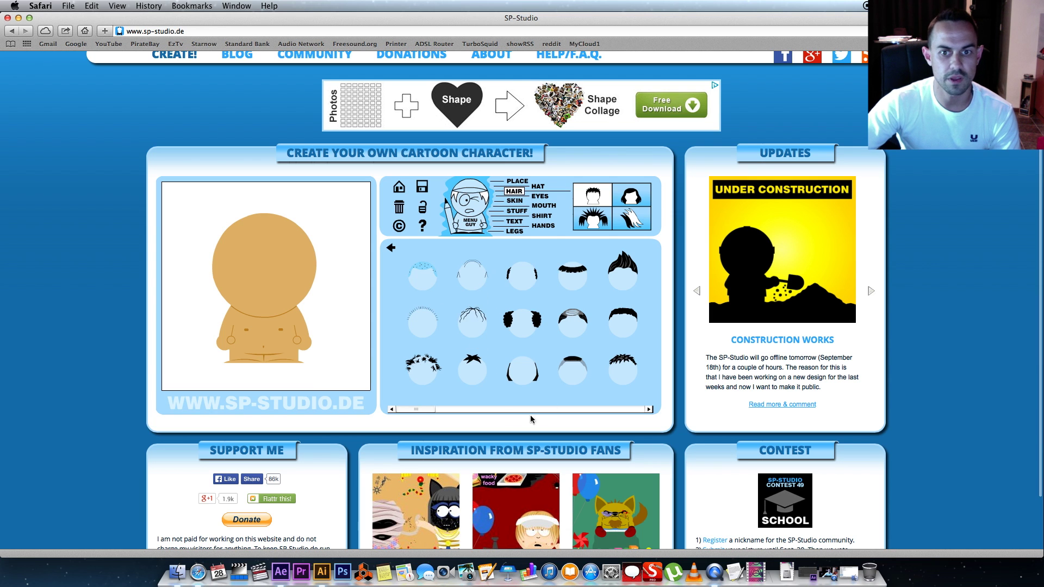
drag(416, 411, 442, 410)
click(509, 363)
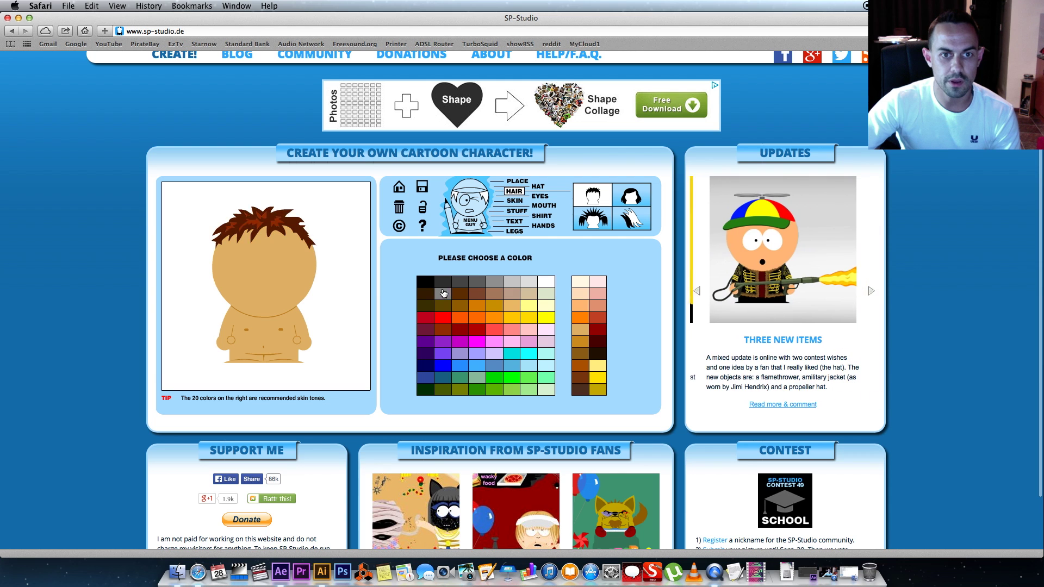
click(429, 286)
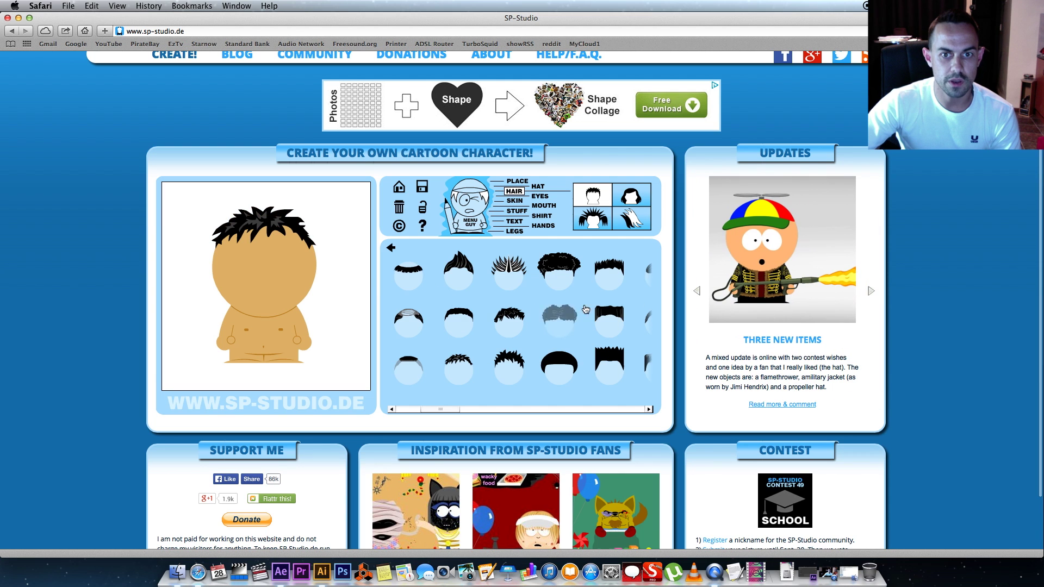
Add wide round eyes and a small open mouth with teeth to the character's face.
click(539, 197)
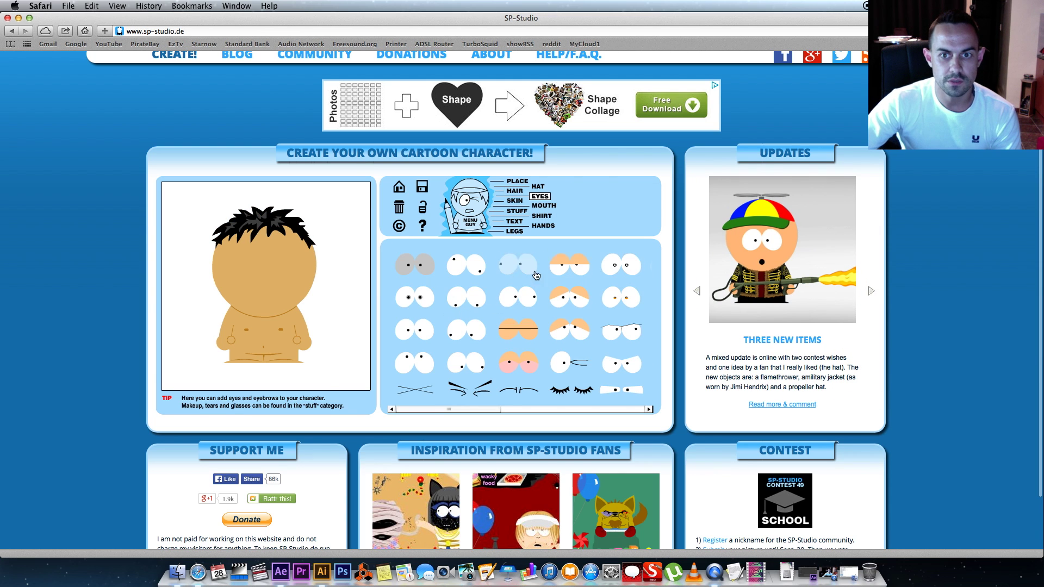
click(447, 359)
click(543, 206)
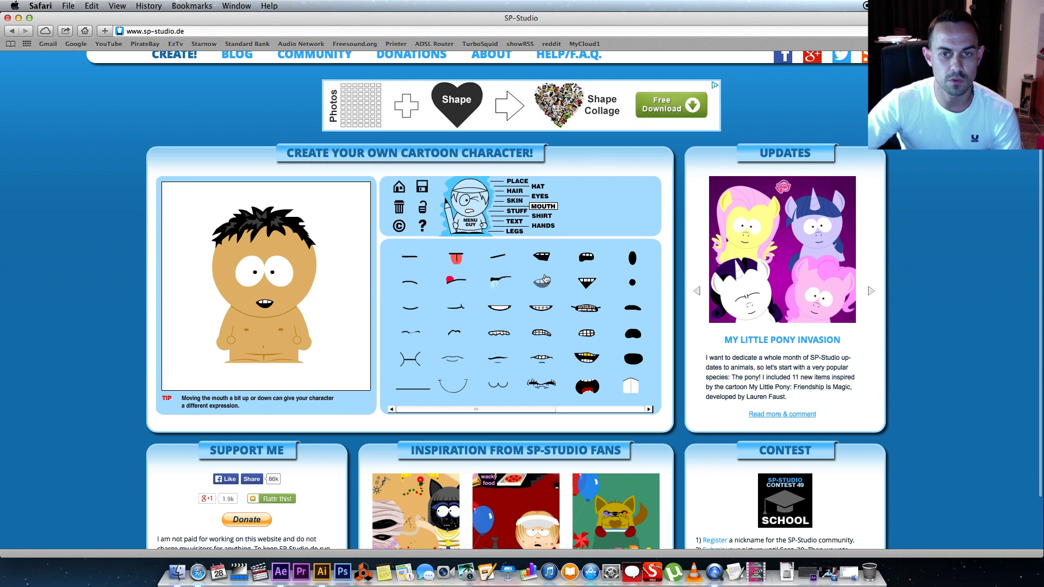
Dress the character in a plain short-sleeved shirt from the freestyle collection, coloured bright red.
click(541, 217)
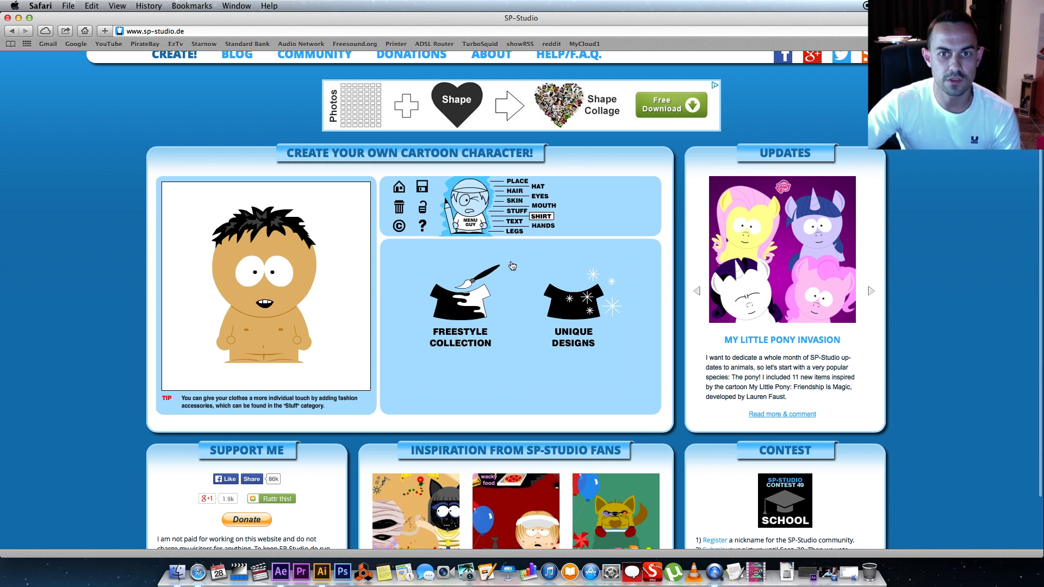
click(513, 320)
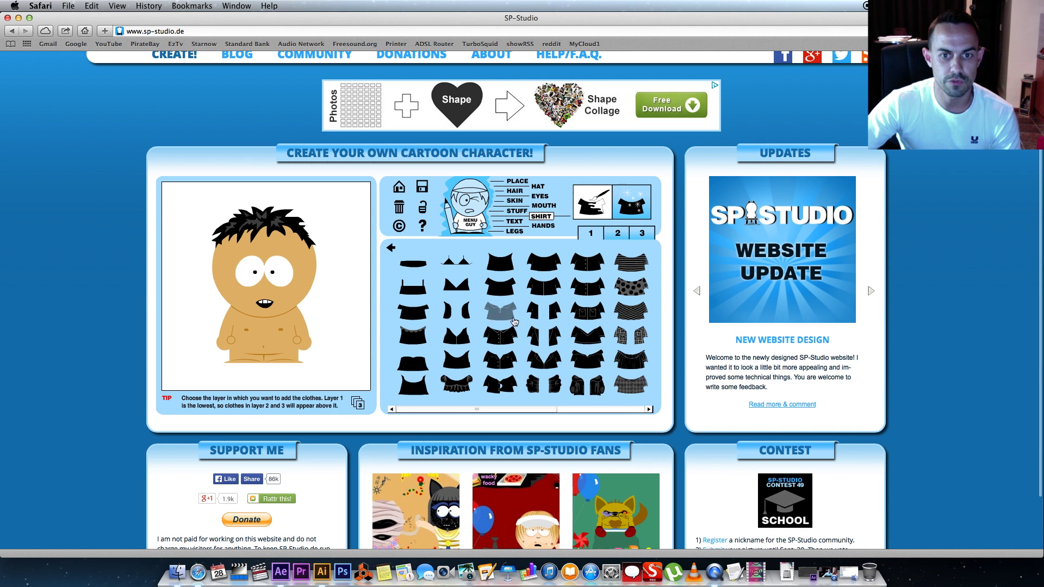
mouse_move(482, 409)
mouse_down()
mouse_move(558, 412)
mouse_move(476, 411)
mouse_up()
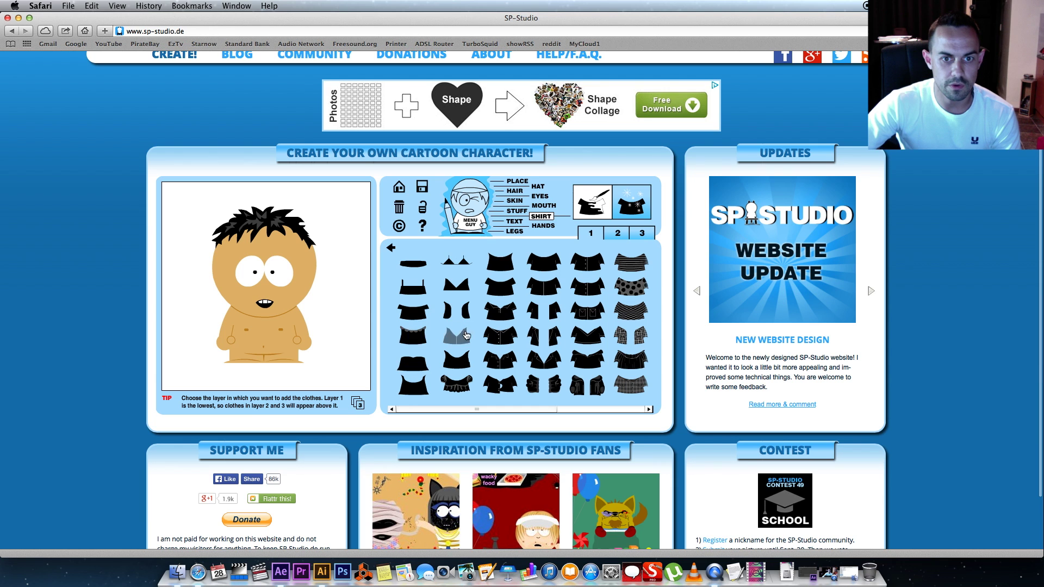
click(429, 336)
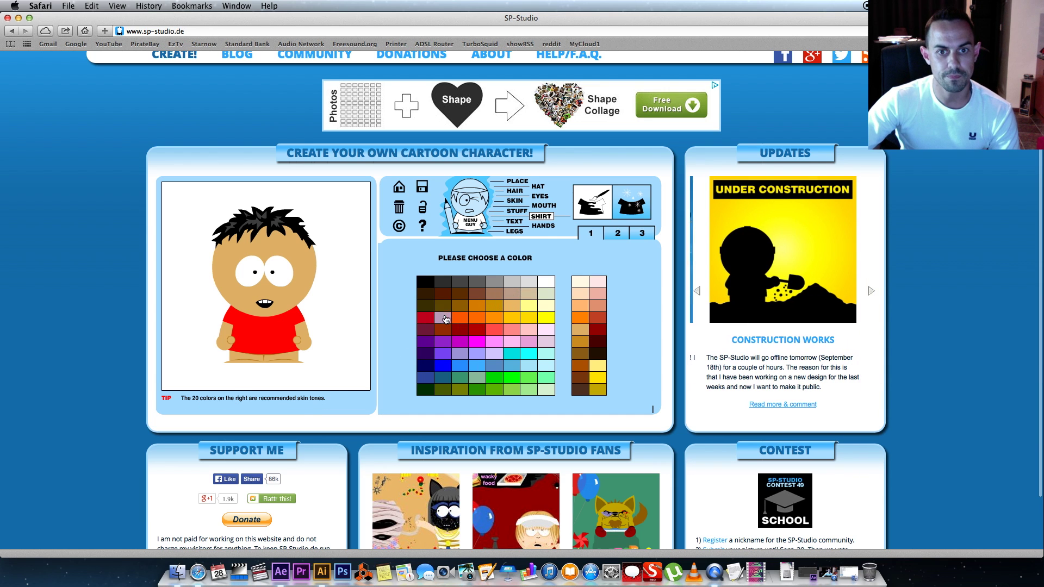
click(444, 319)
Add plain black shoes and light blue pants to the character.
click(514, 231)
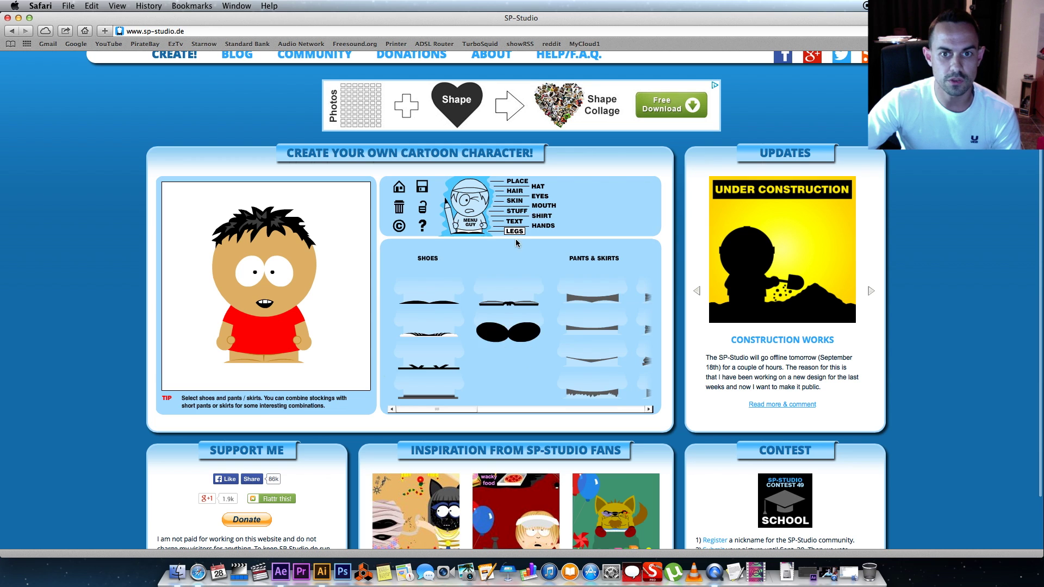
click(430, 299)
click(434, 295)
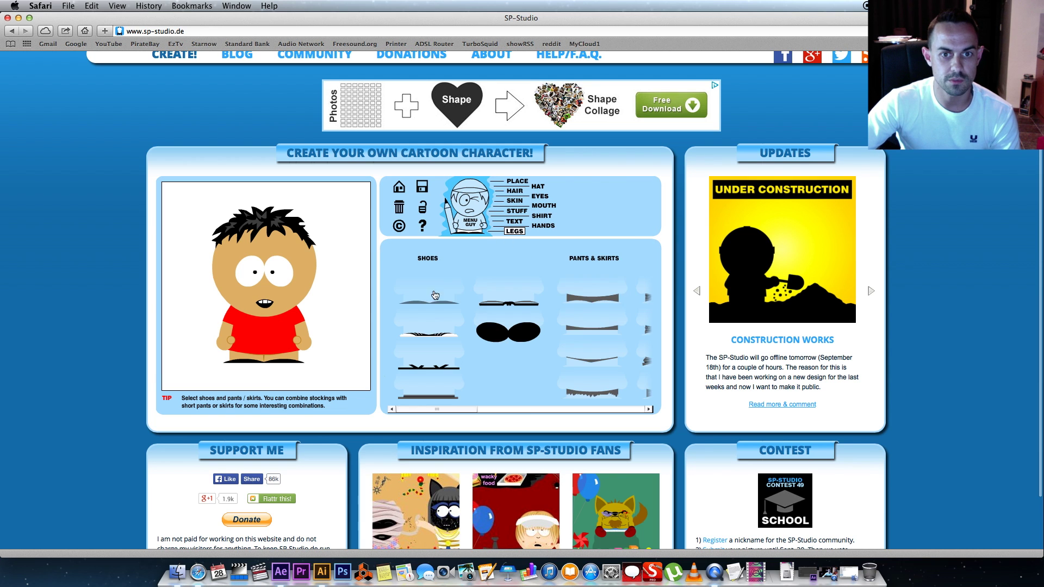
drag(472, 411, 520, 410)
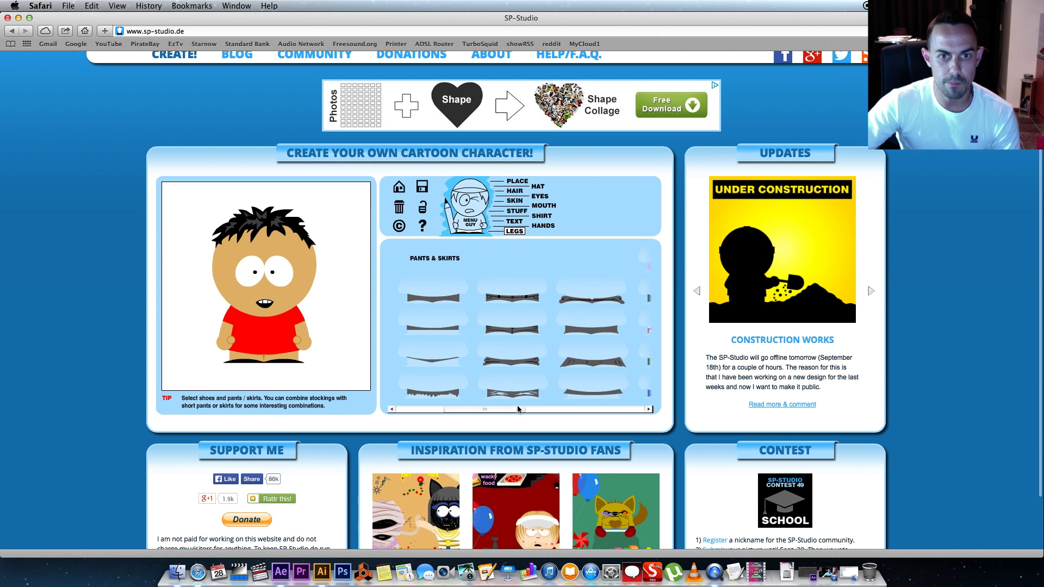
click(458, 301)
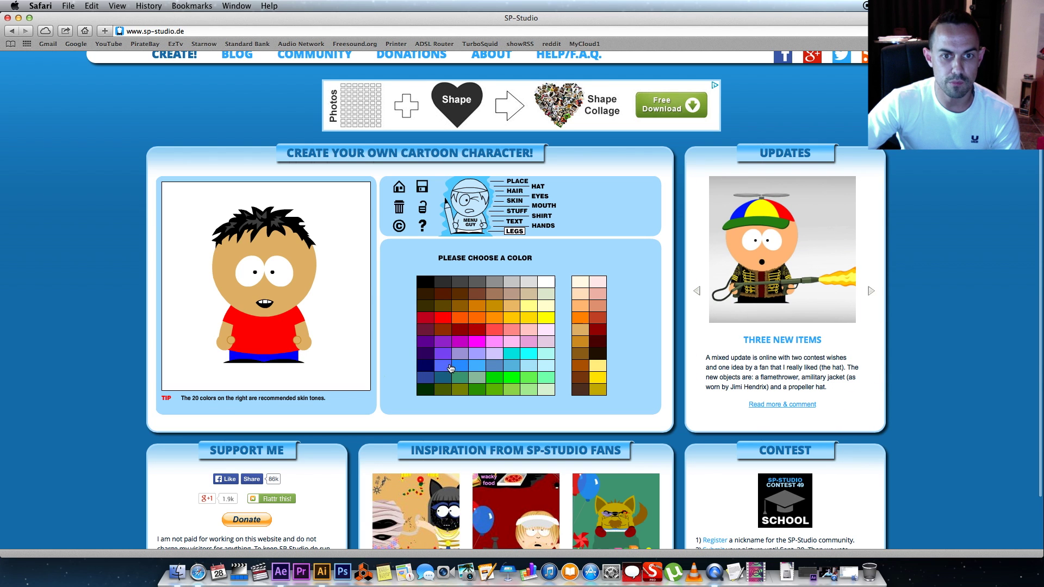
click(450, 368)
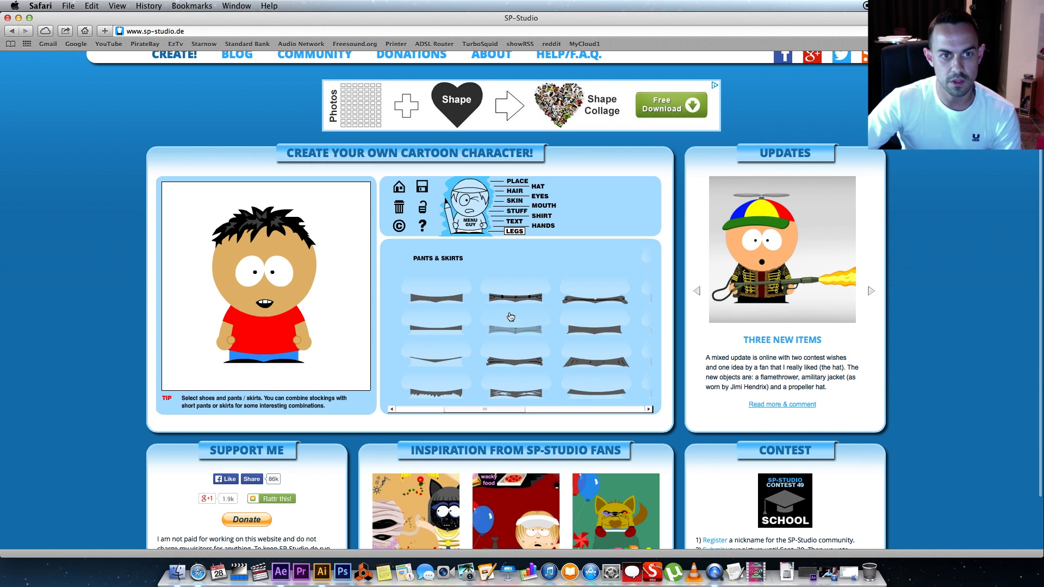
Replace the character's hands with a pair of two-tone gloves in black and blue.
click(543, 226)
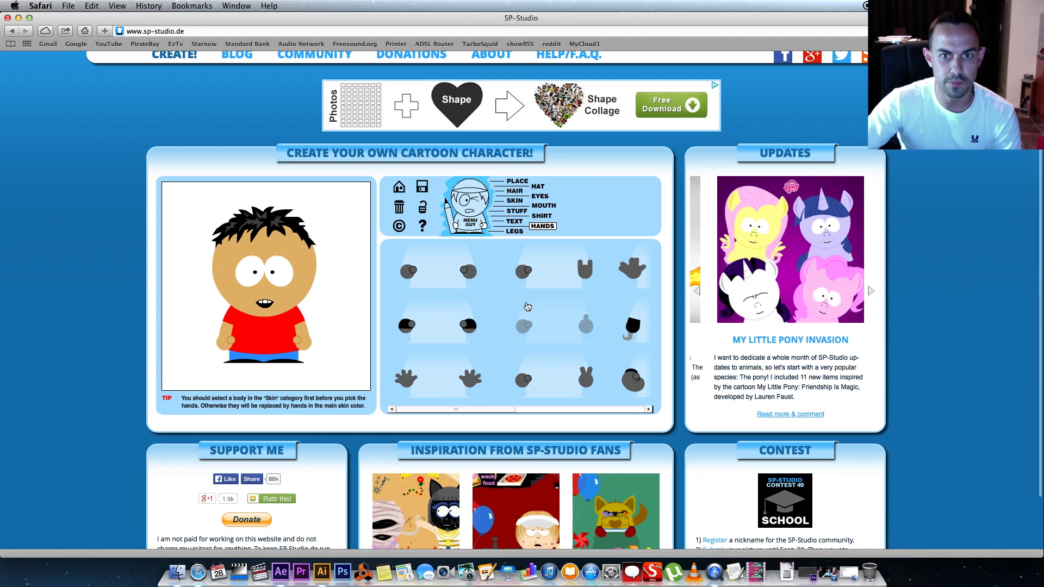
click(475, 337)
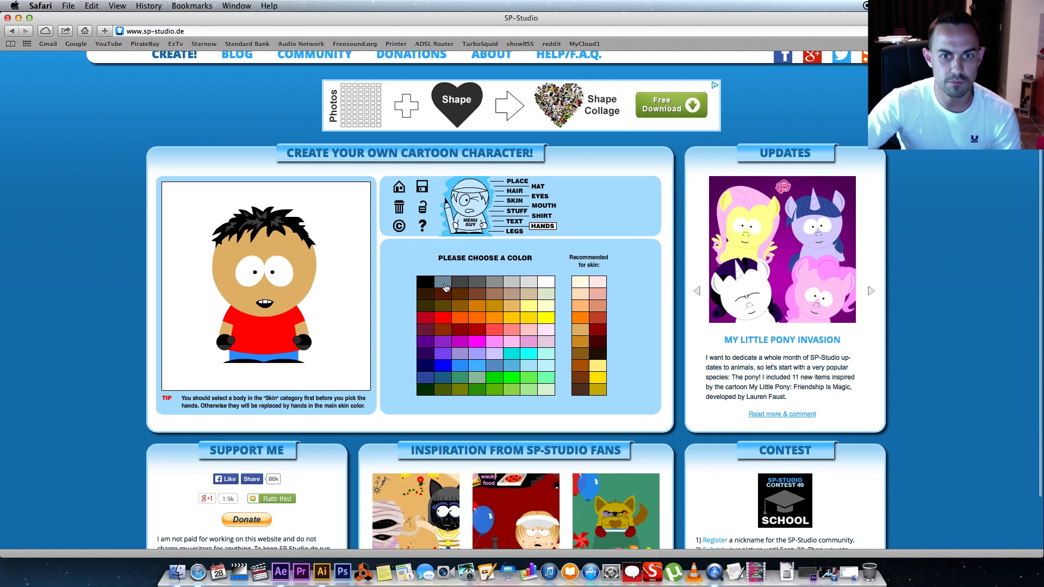
click(444, 365)
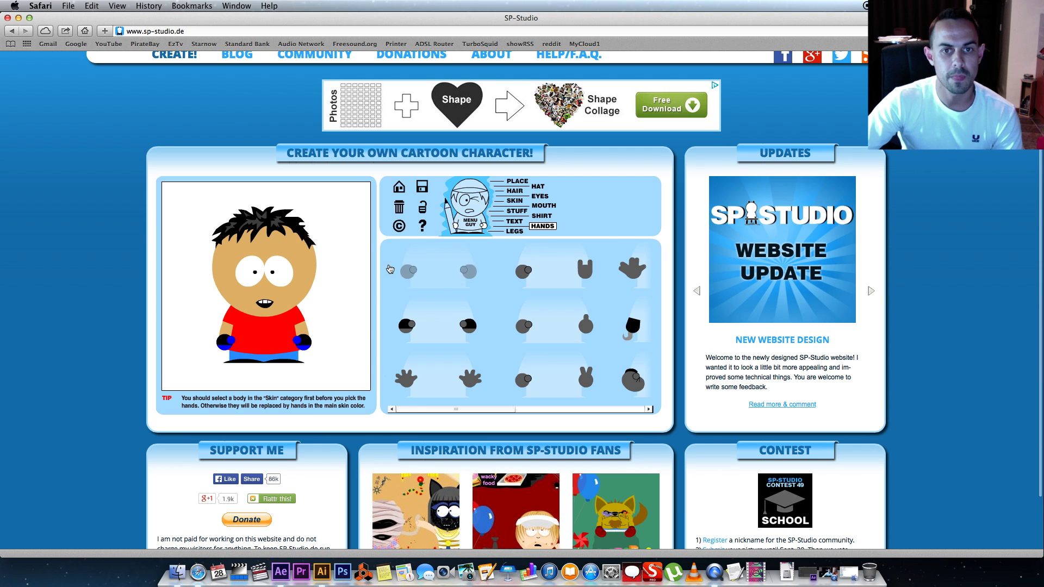
Save the character picture and copy sp-studio.jpg from Downloads into the SouthParkTutorial folder on the Desktop.
click(423, 191)
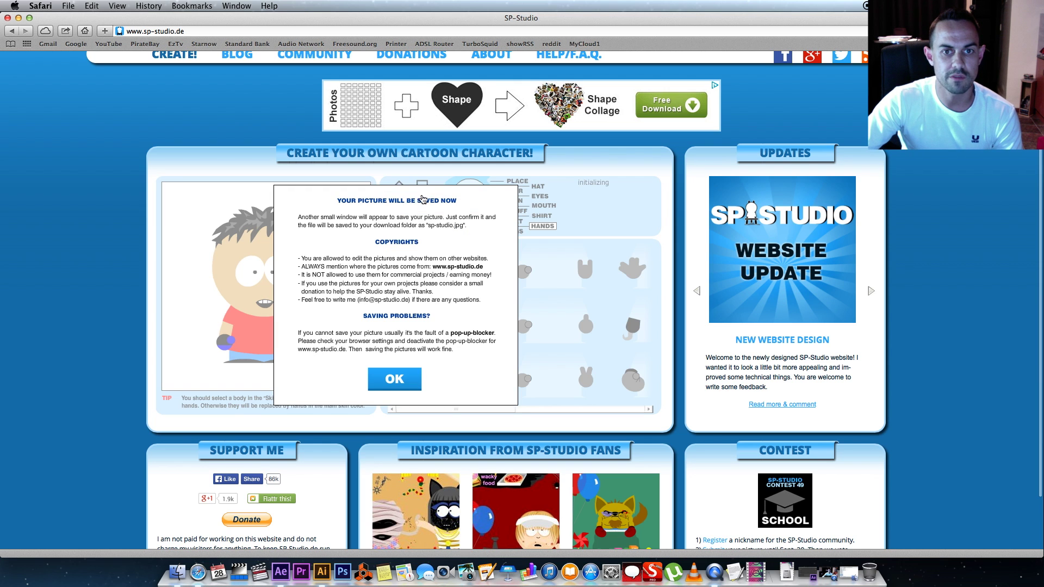
click(397, 381)
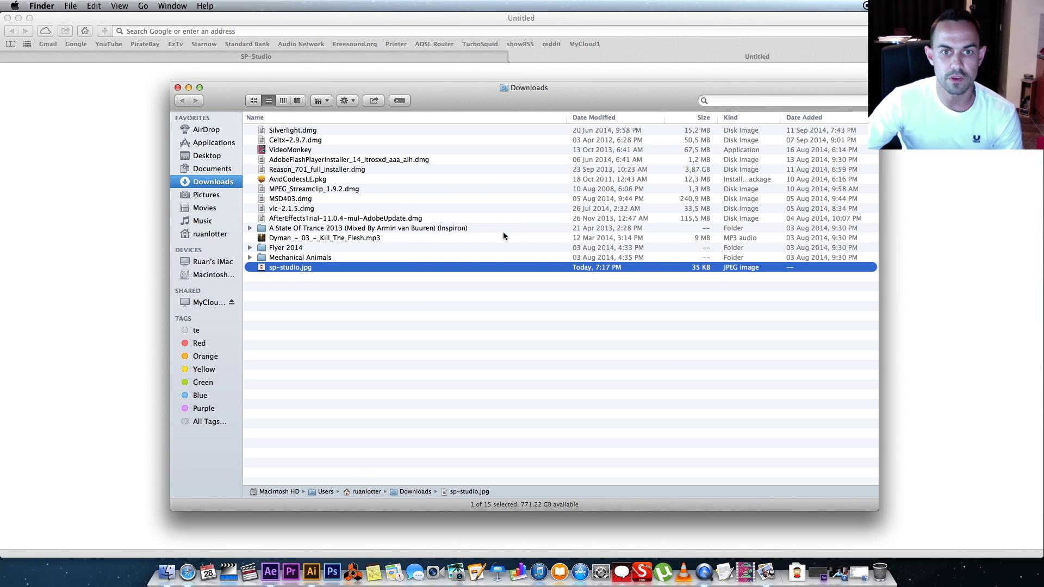
right_click(292, 268)
click(305, 396)
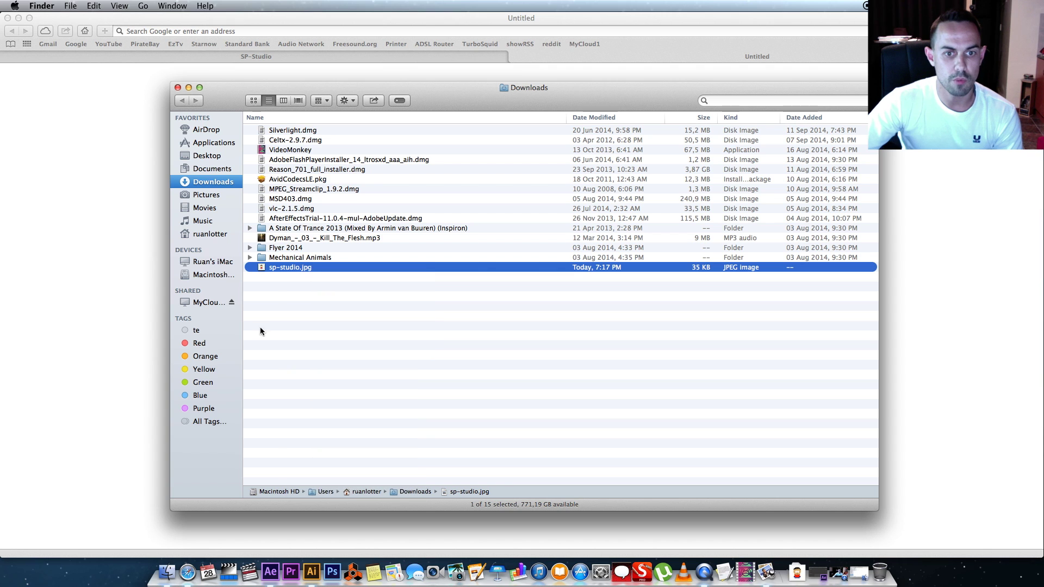
click(200, 156)
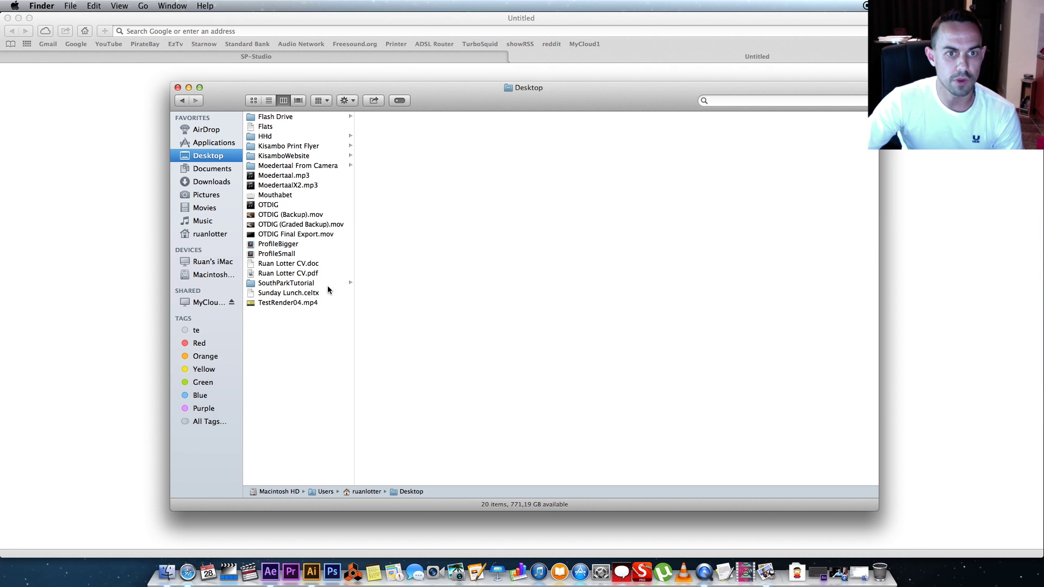
click(285, 283)
right_click(406, 238)
click(424, 278)
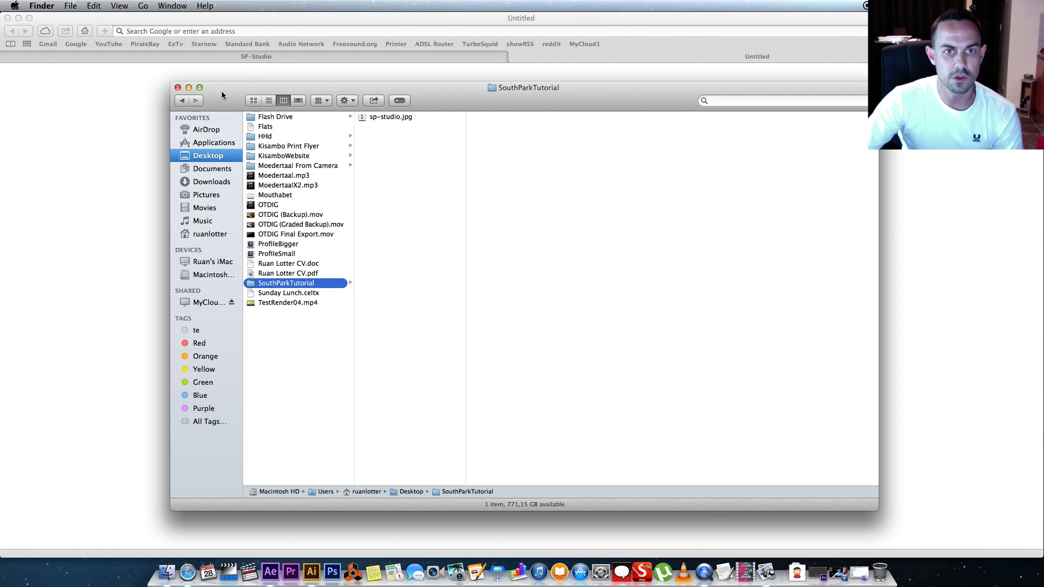
Preview the copied sp-studio.jpg in the SouthParkTutorial folder and close the Finder window.
click(393, 117)
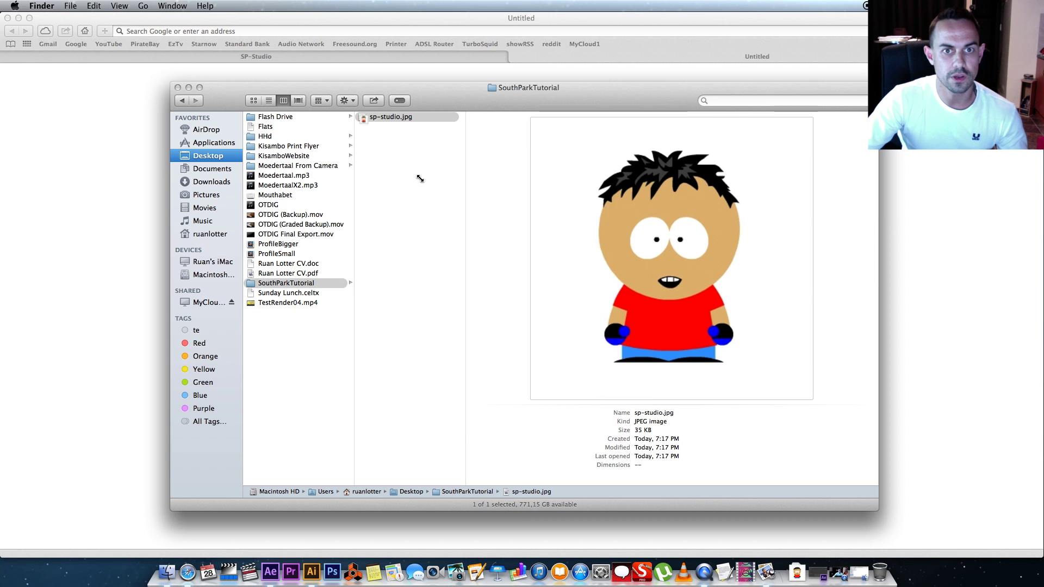
key(space)
key(space)
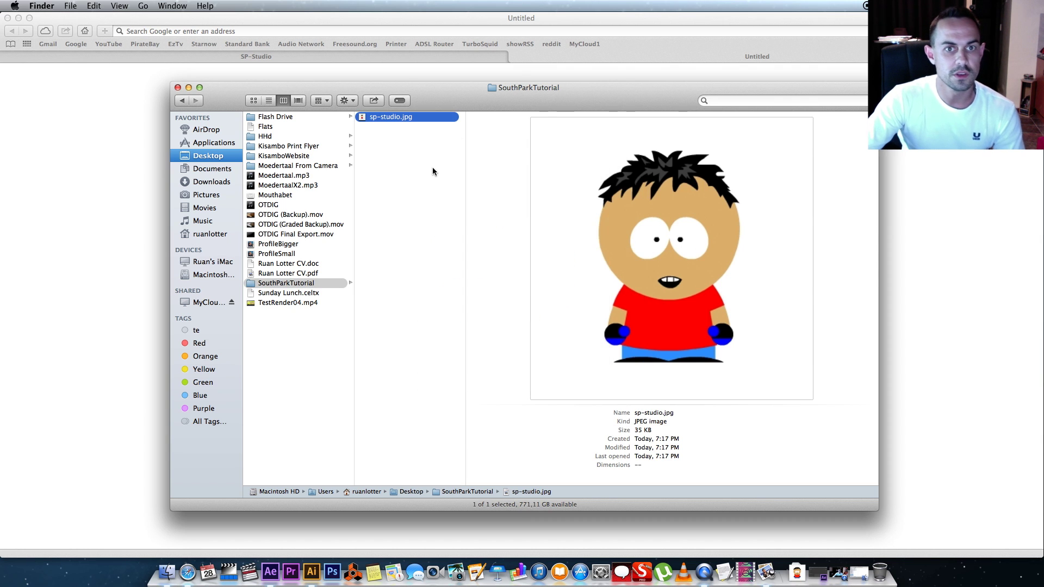
click(417, 153)
click(391, 118)
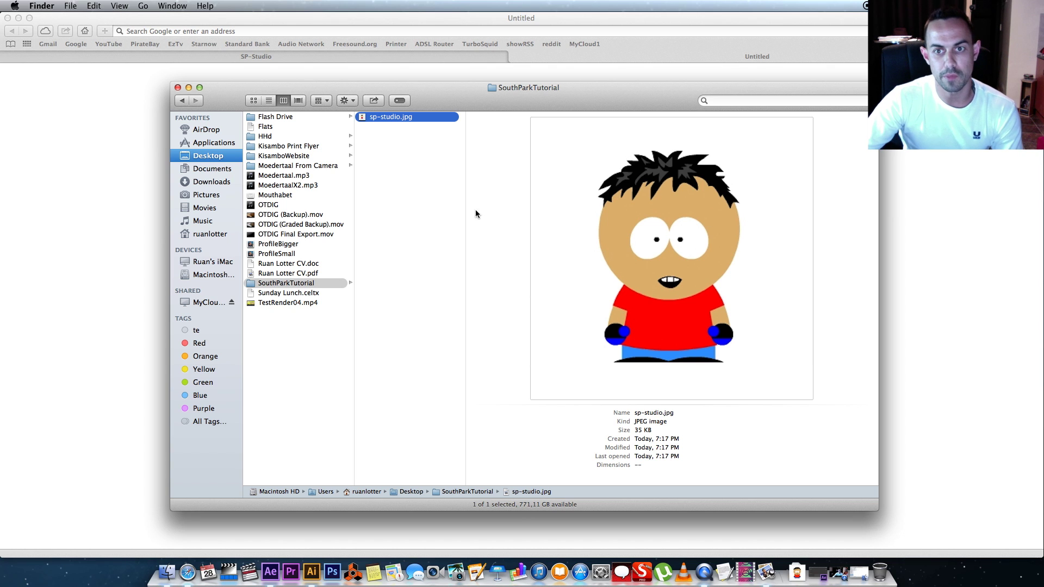
click(177, 88)
Switch to Adobe Illustrator CS6 and create a new 600 x 600 px document.
click(312, 571)
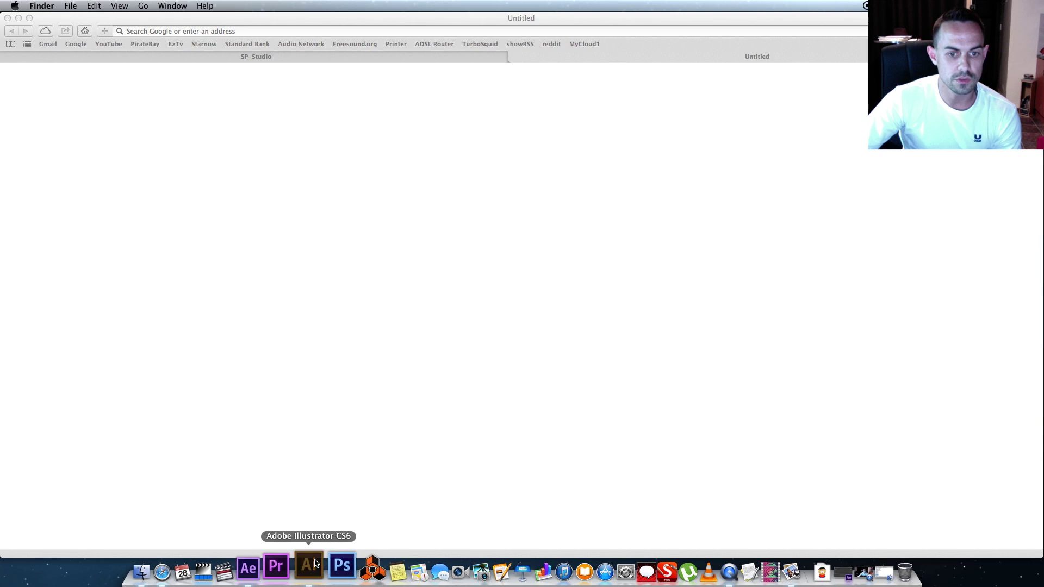
click(86, 6)
click(87, 16)
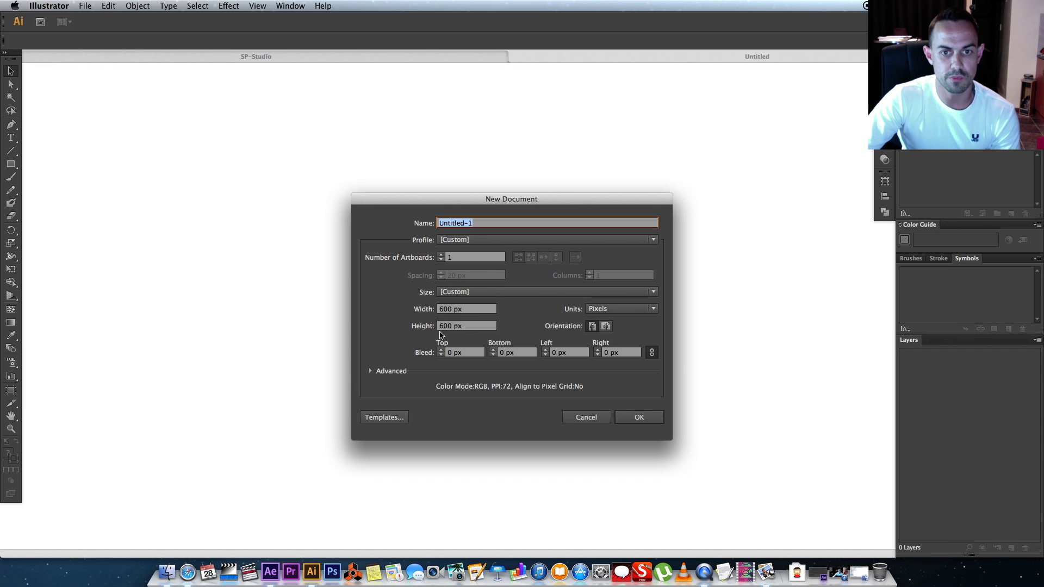
click(658, 418)
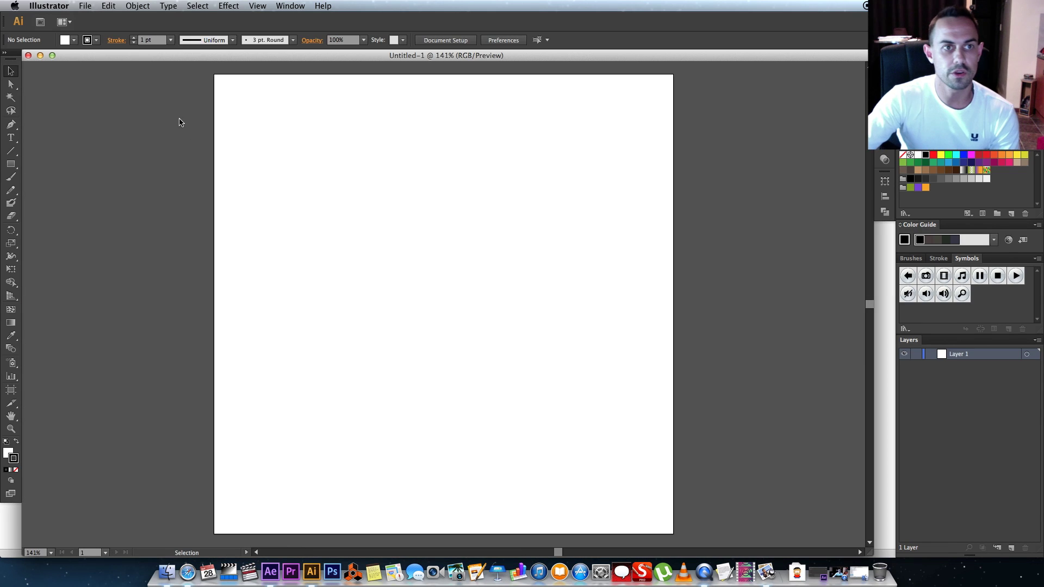
Place sp-studio.jpg from the Desktop's SouthParkTutorial folder into the document.
click(85, 8)
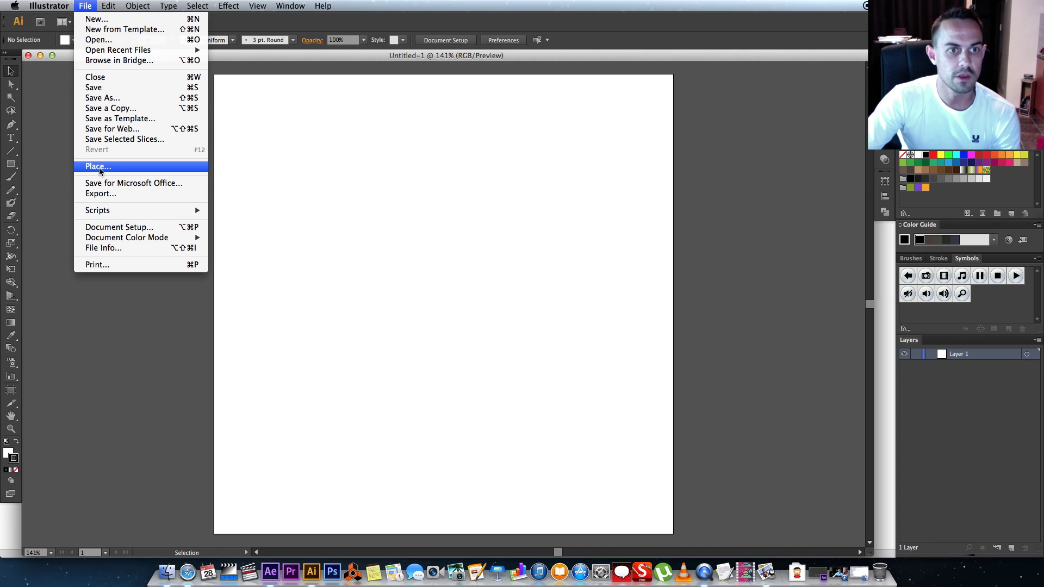
click(120, 170)
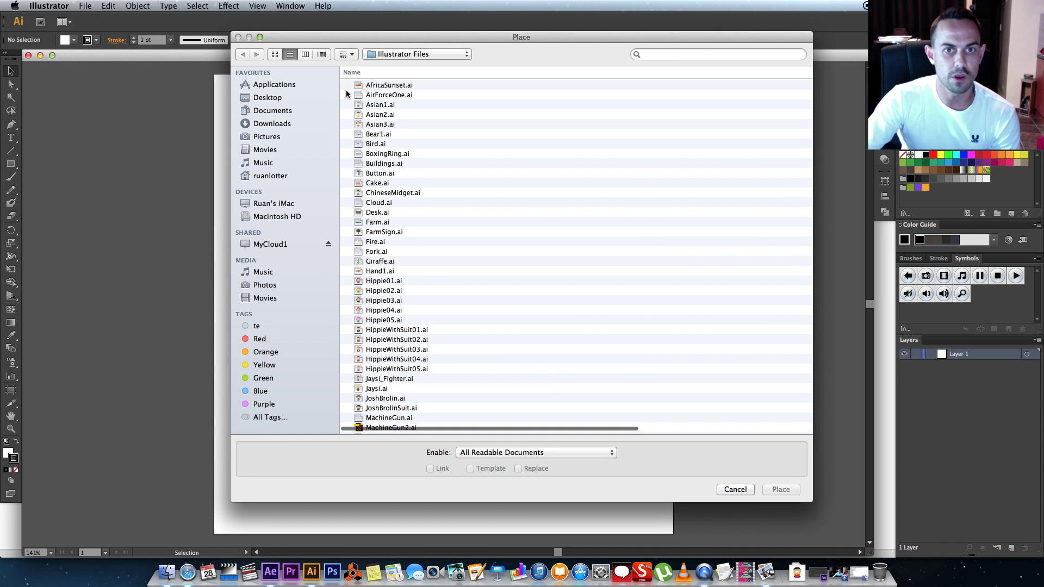
click(267, 98)
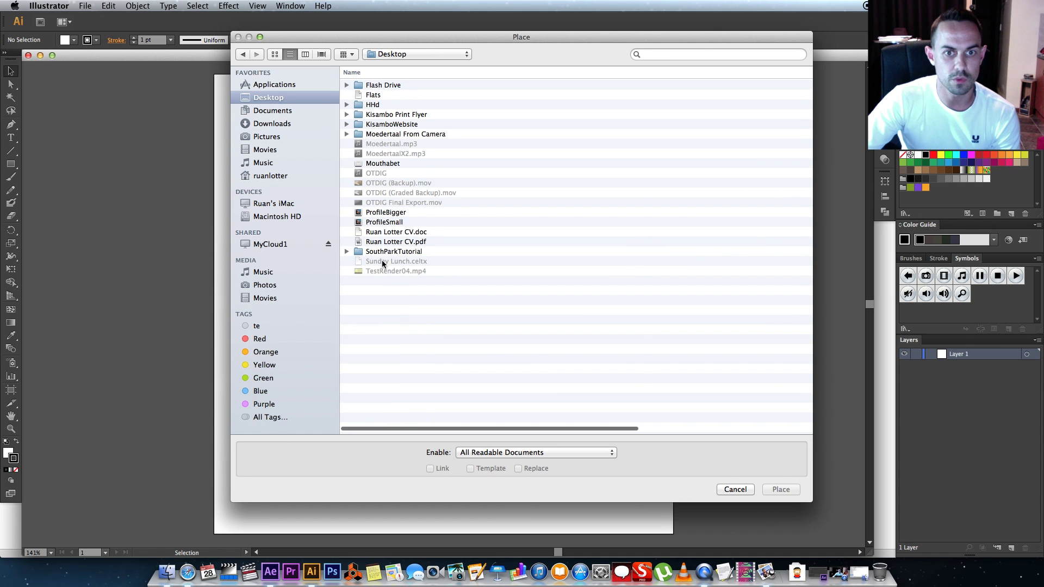
click(380, 251)
double_click(375, 252)
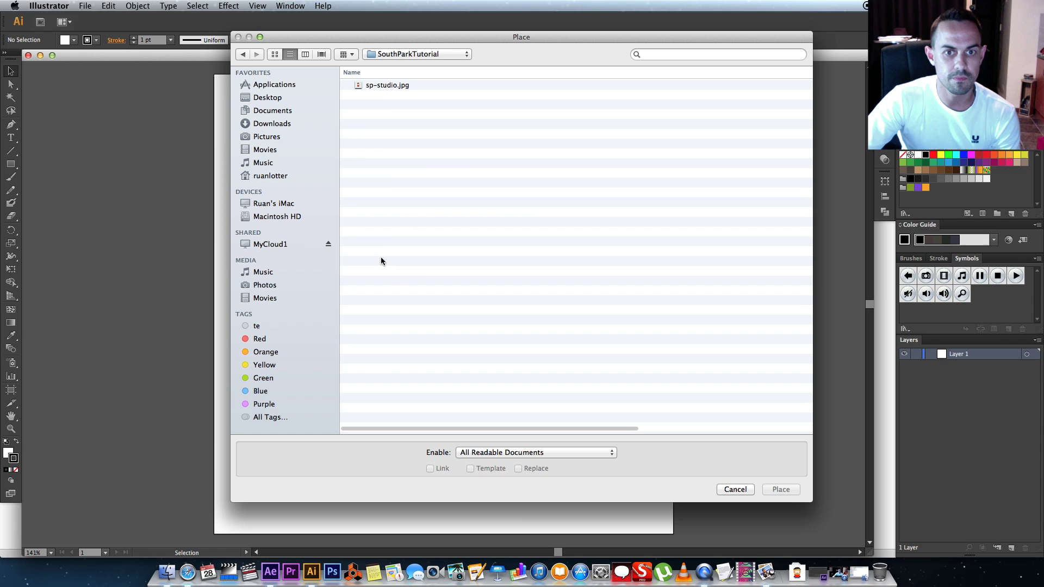
click(387, 86)
click(781, 489)
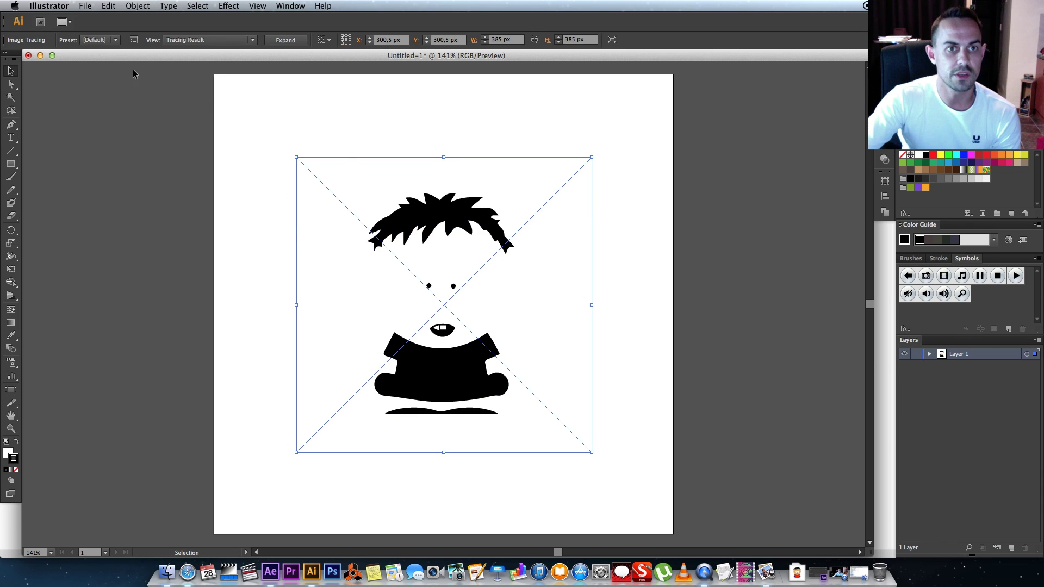
Set the character's image tracing to the Low Fidelity Photo preset and expand it into editable paths.
click(104, 43)
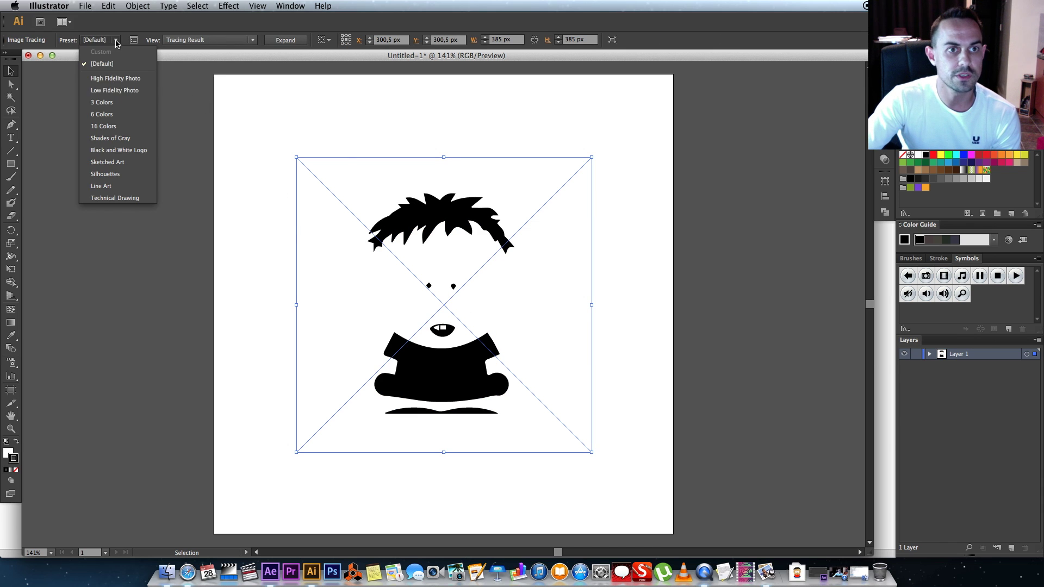
click(120, 94)
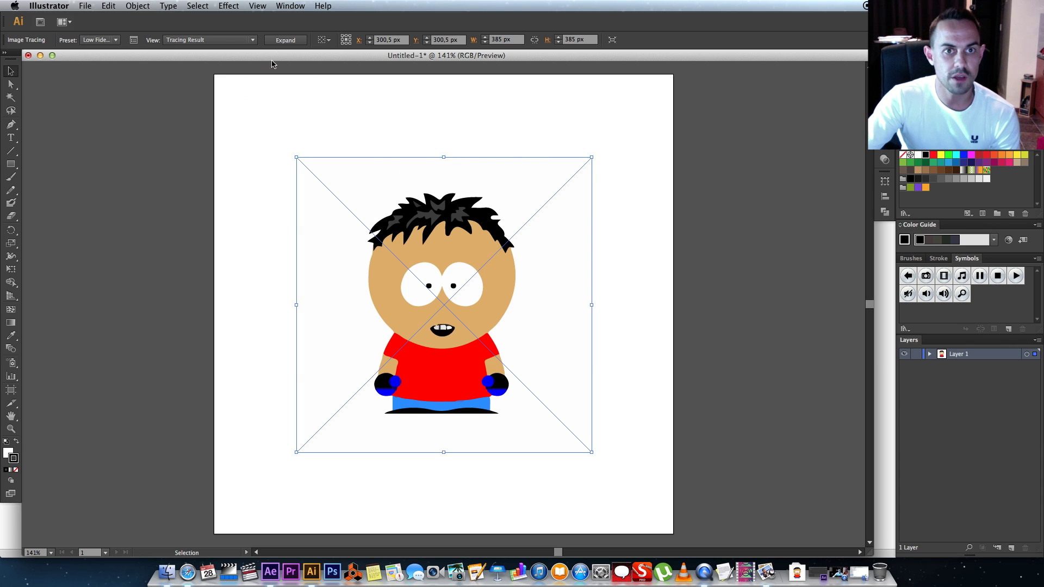
click(286, 39)
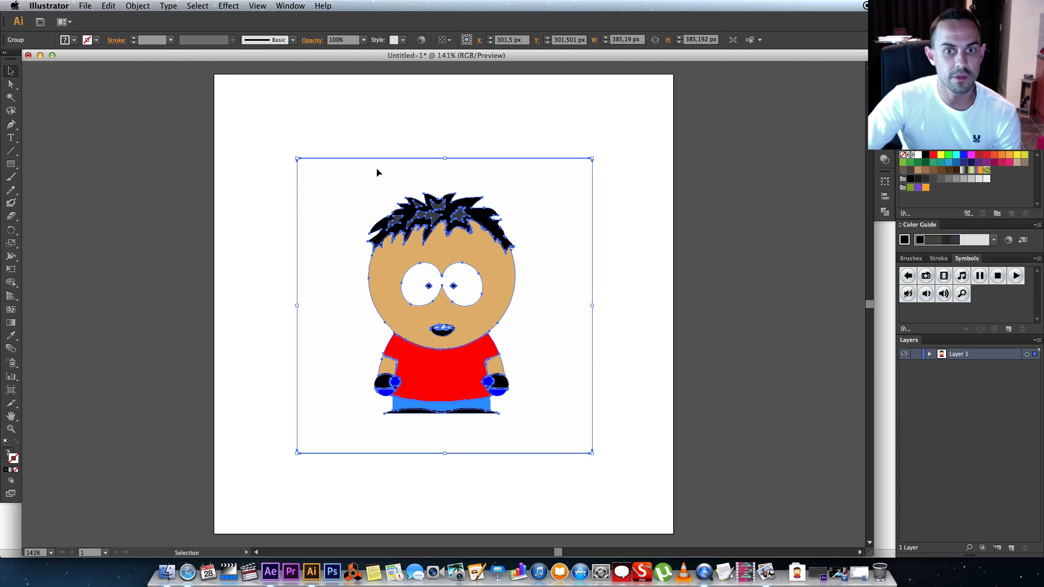
Activate the Group Selection tool and deselect the expanded artwork.
click(930, 354)
click(930, 353)
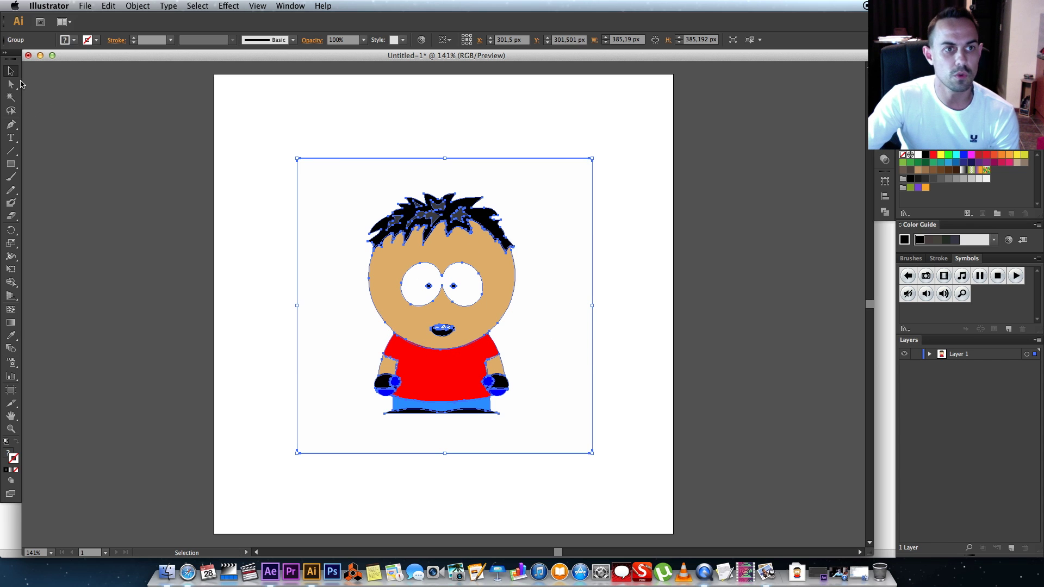
drag(11, 84, 44, 98)
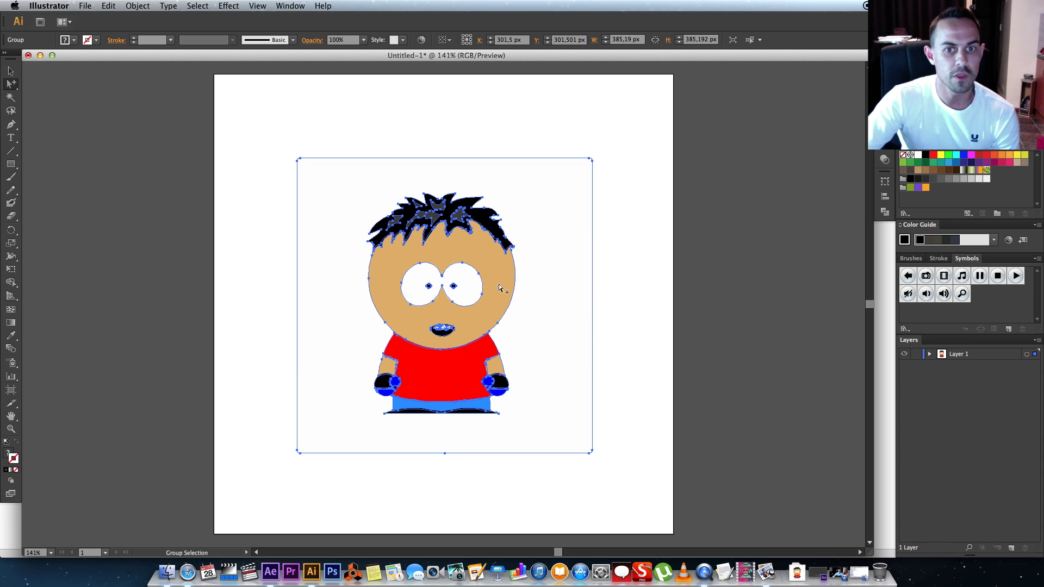
click(625, 258)
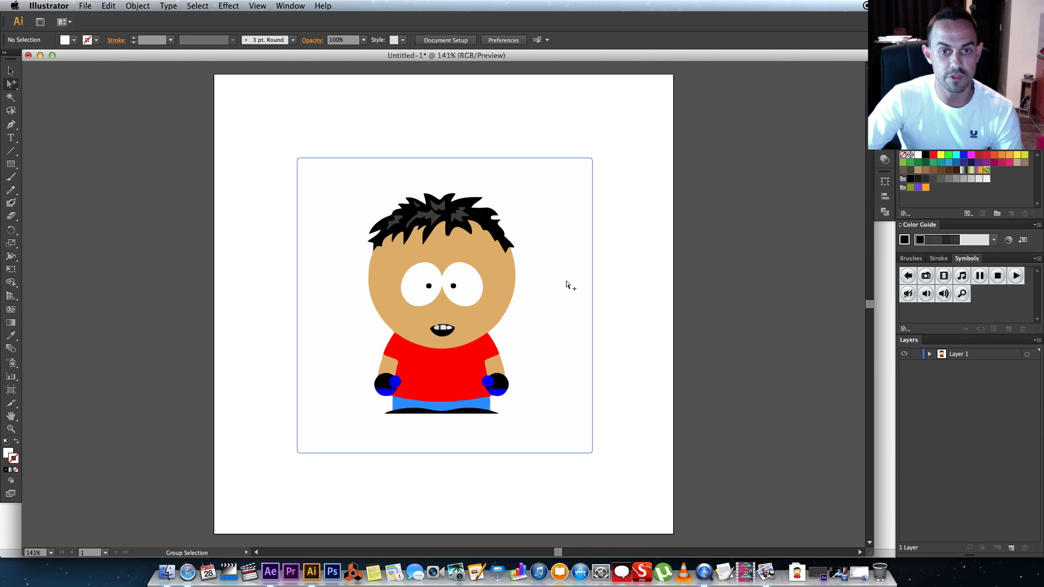
Move all the character's paths out of their group directly into Layer 1.
click(929, 355)
click(940, 367)
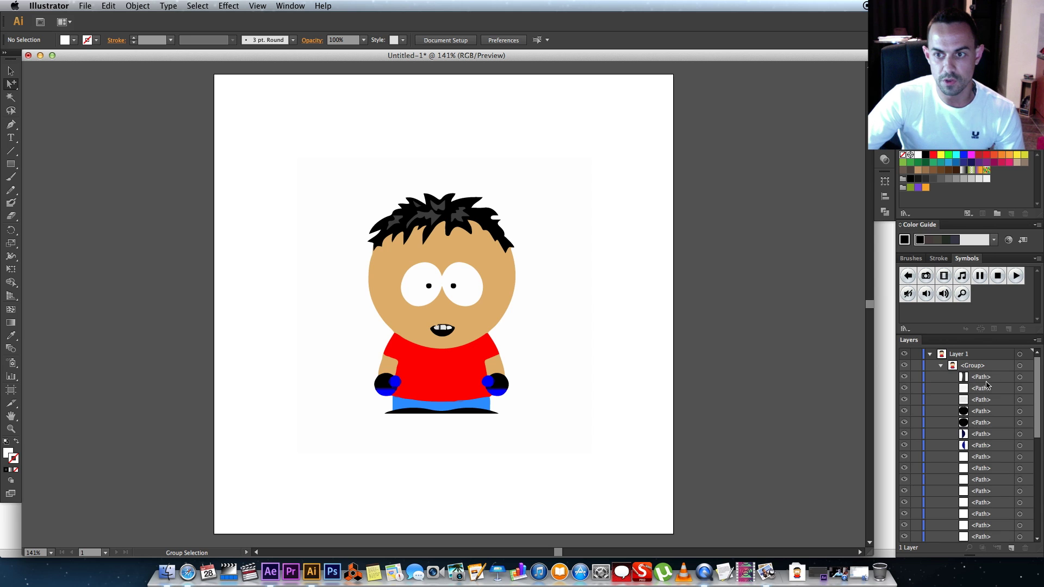
mouse_move(1036, 387)
mouse_down()
mouse_move(1036, 490)
mouse_move(1036, 396)
mouse_up()
shift+click(982, 535)
drag(966, 377, 964, 354)
click(930, 355)
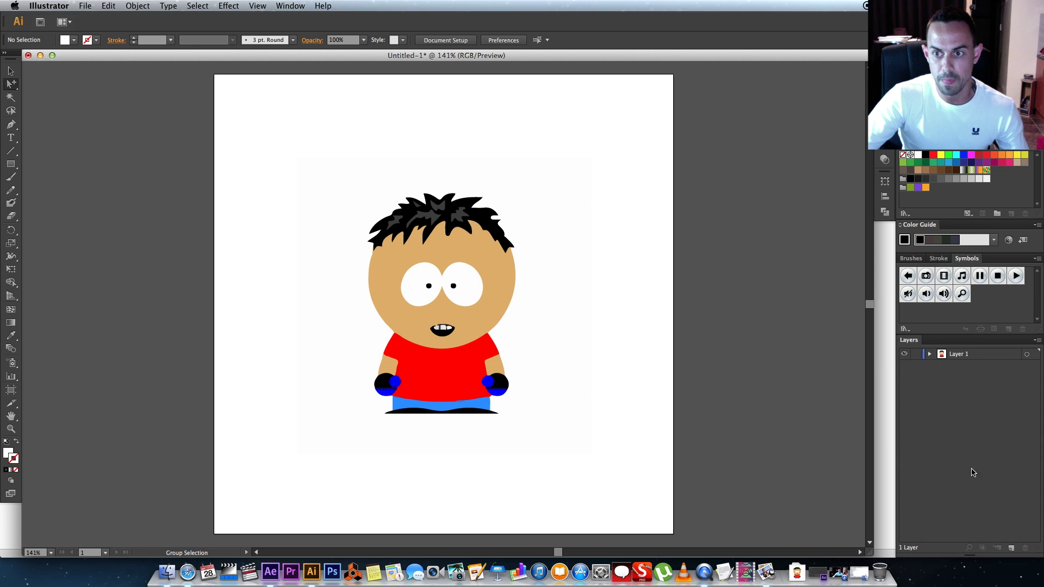
Add a new empty layer above Layer 1 and check the ungrouped paths inside Layer 1.
click(1013, 548)
click(939, 367)
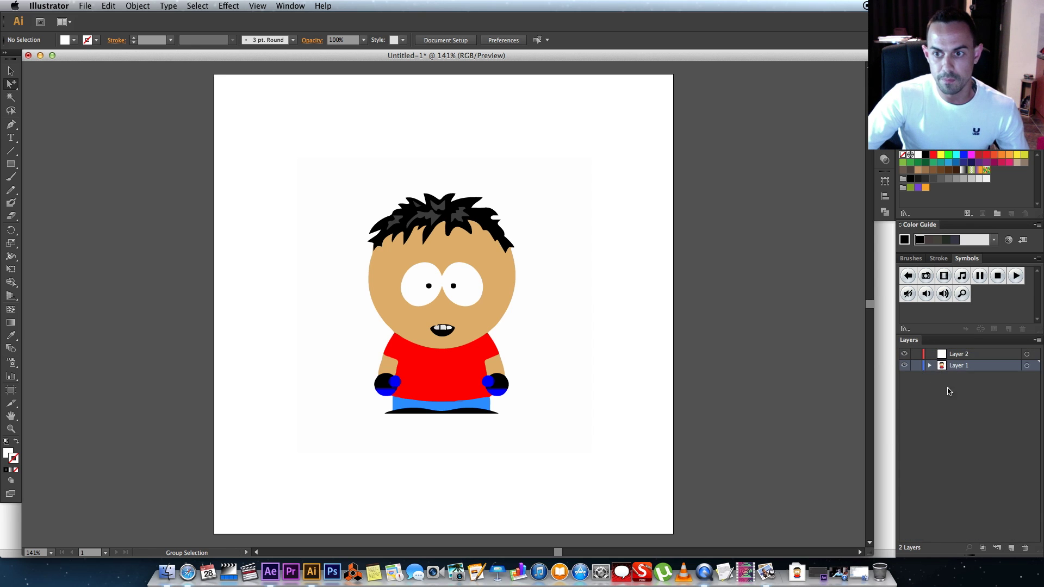
click(930, 367)
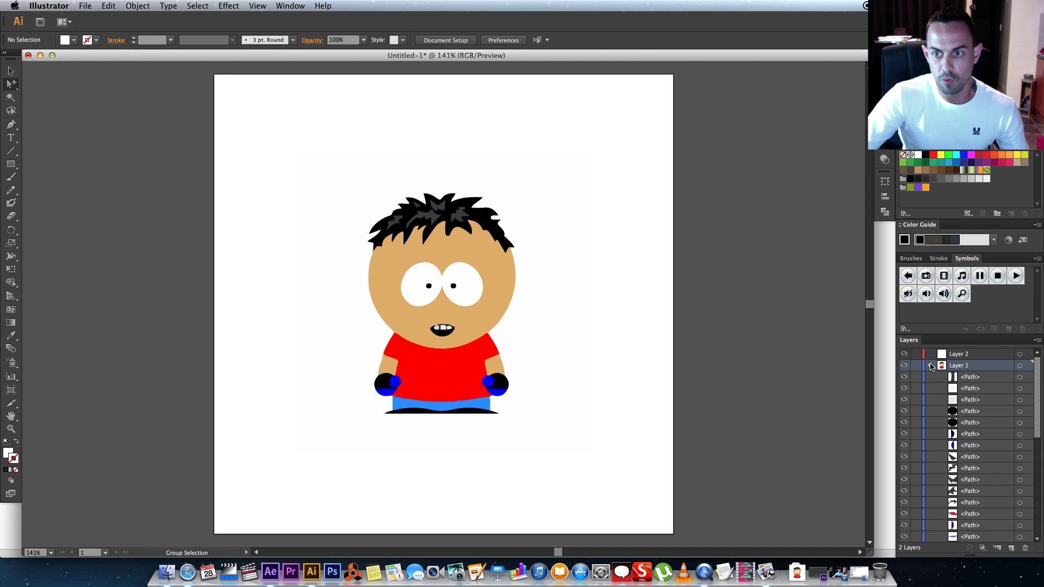
click(930, 367)
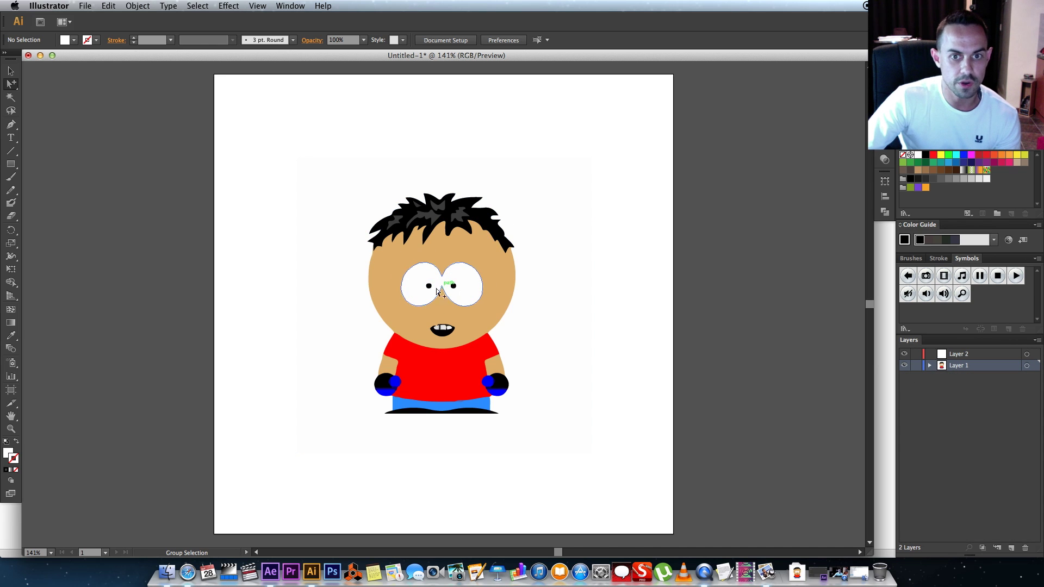
Select both black pupils inside the character's eyes and group them.
click(10, 429)
drag(359, 253, 513, 323)
click(11, 84)
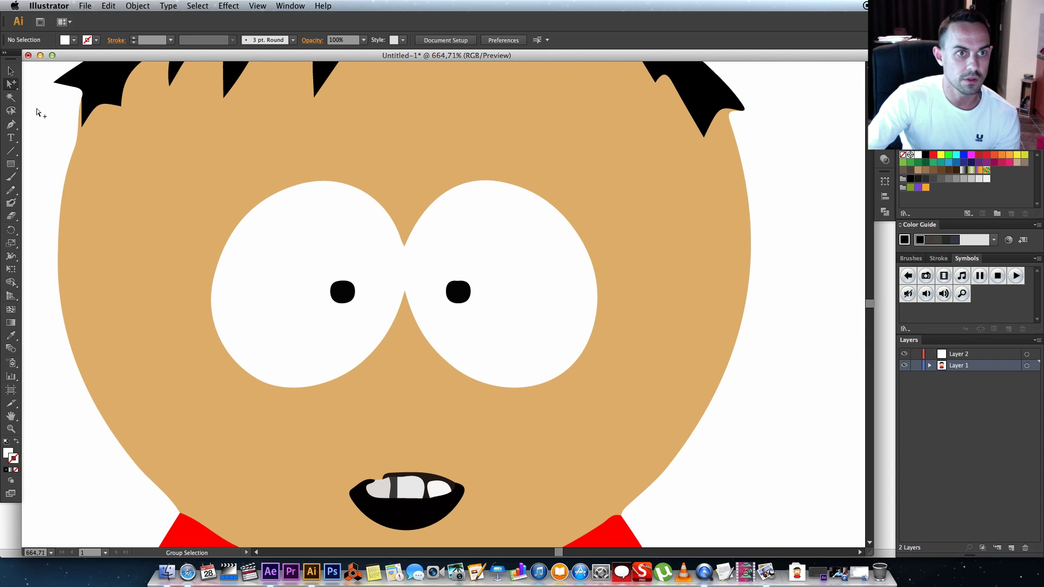
click(342, 292)
shift+click(459, 301)
shift+click(457, 292)
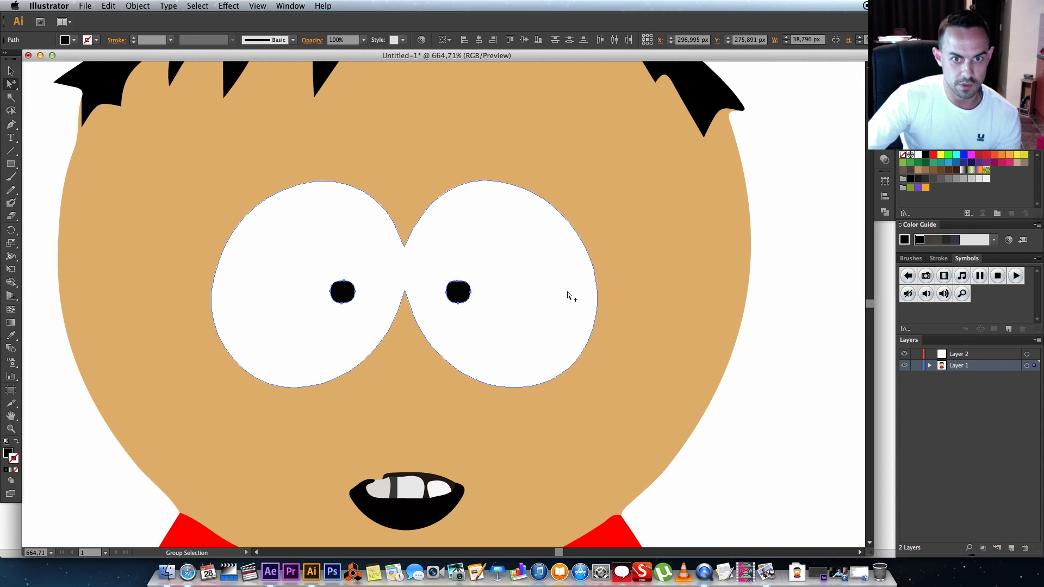
right_click(456, 293)
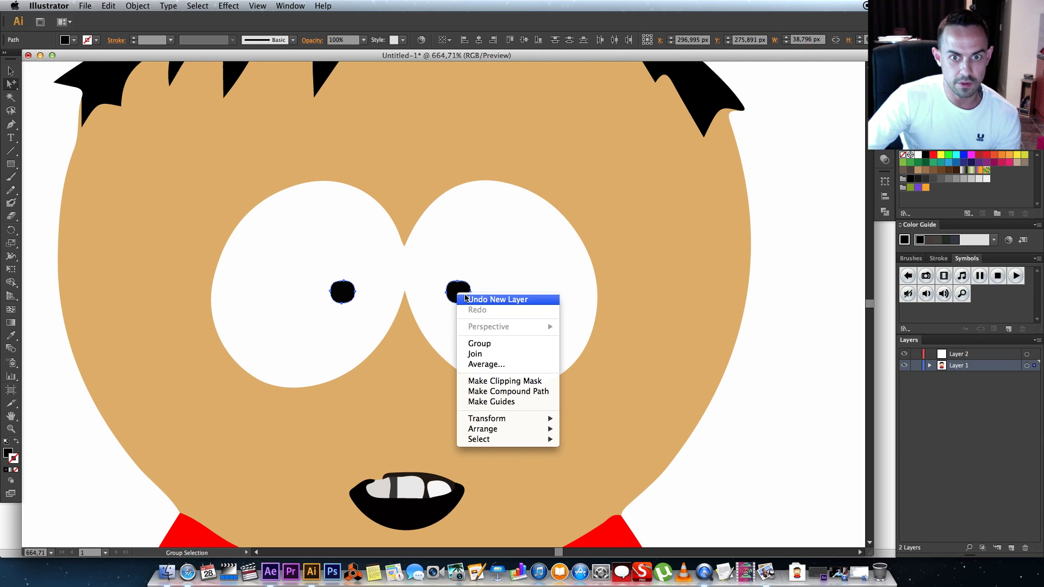
click(479, 344)
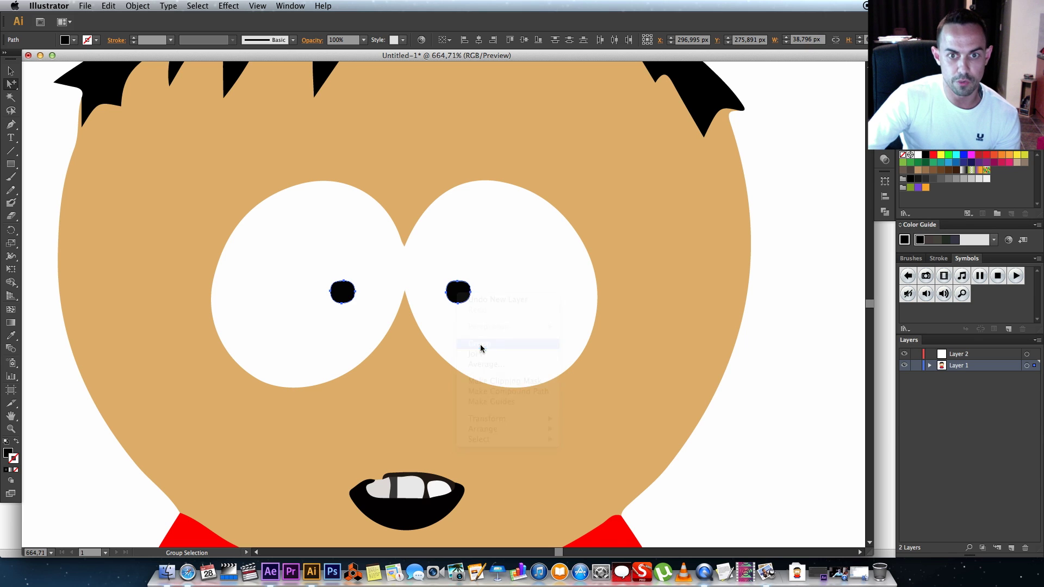
Move the two grouped pupil paths from Layer 1 into Layer 2.
click(929, 365)
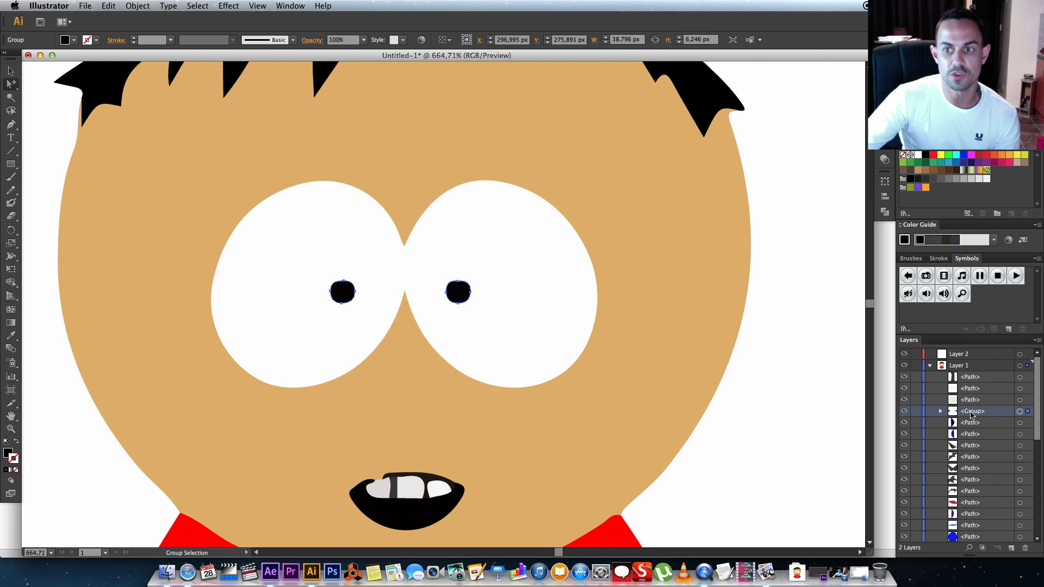
click(940, 411)
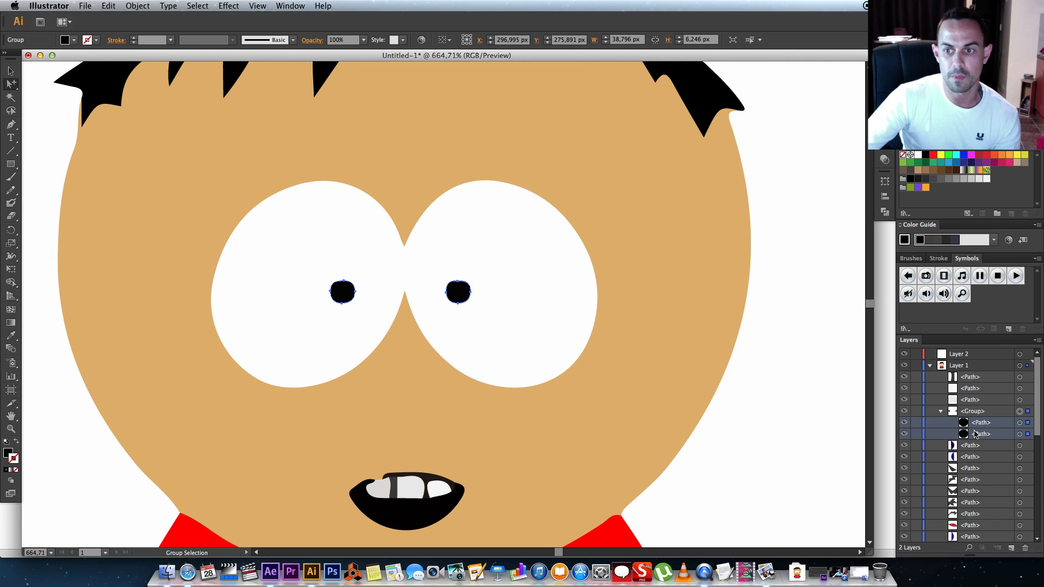
drag(982, 424, 969, 355)
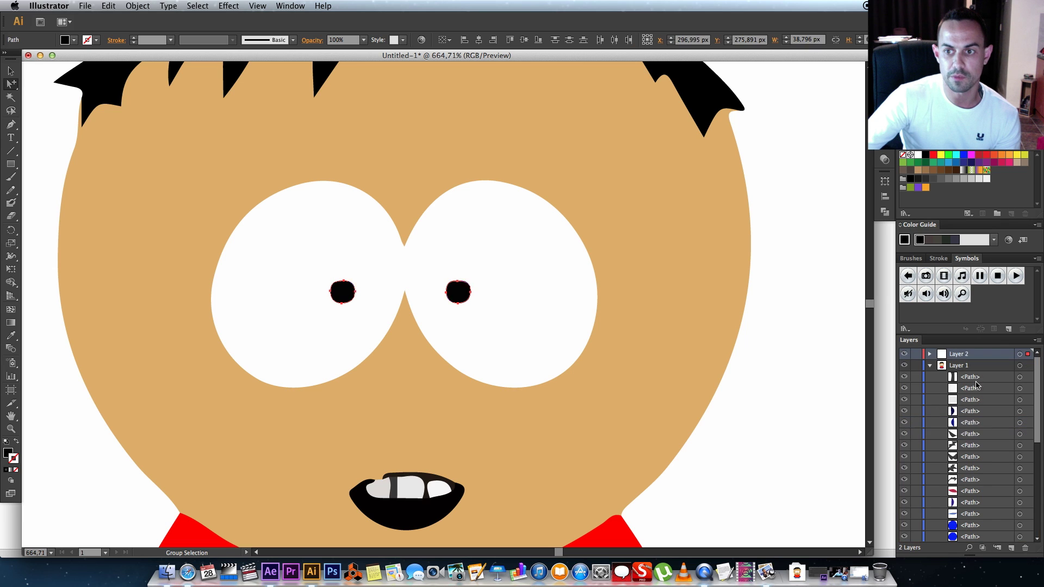
click(930, 365)
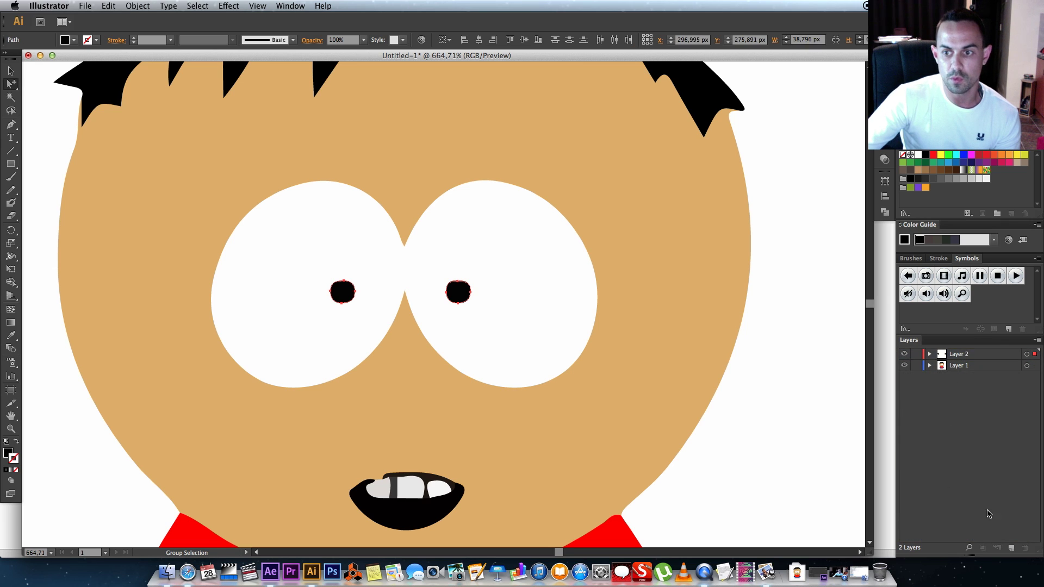
Add another layer and move the pupil on the right side of the face from Layer 2 into it.
click(1011, 547)
click(930, 365)
drag(962, 381, 957, 354)
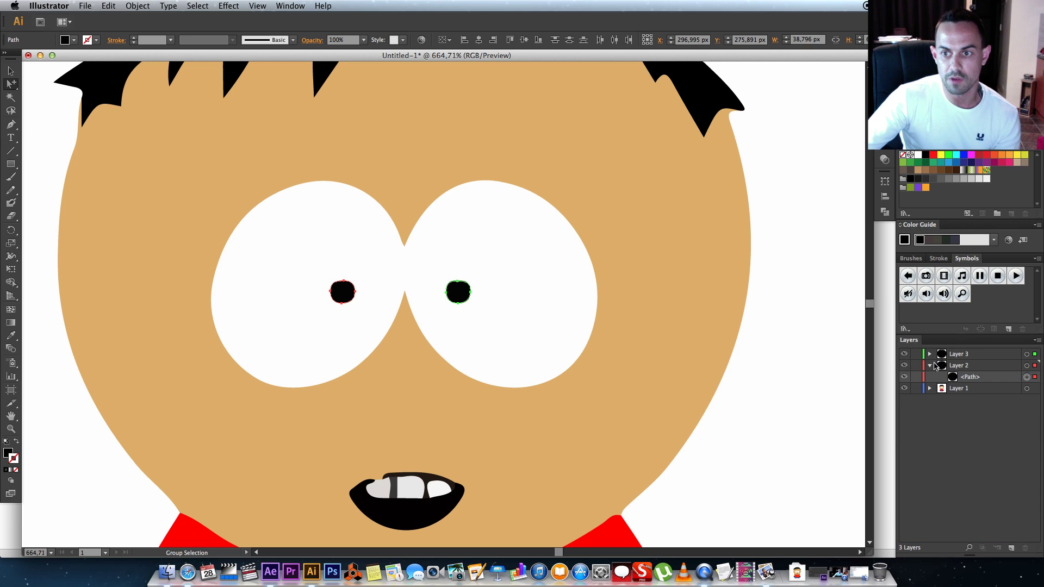
click(930, 365)
Toggle the visibility of Layer 3 and Layer 2 to check which pupil each one holds.
click(904, 354)
click(904, 354)
click(904, 365)
click(904, 366)
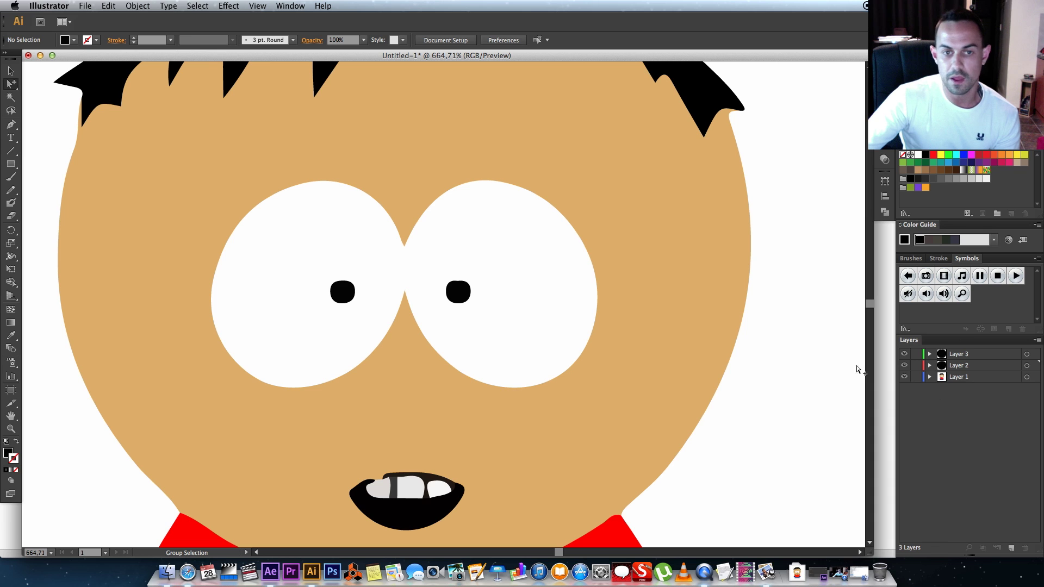
click(904, 354)
click(904, 354)
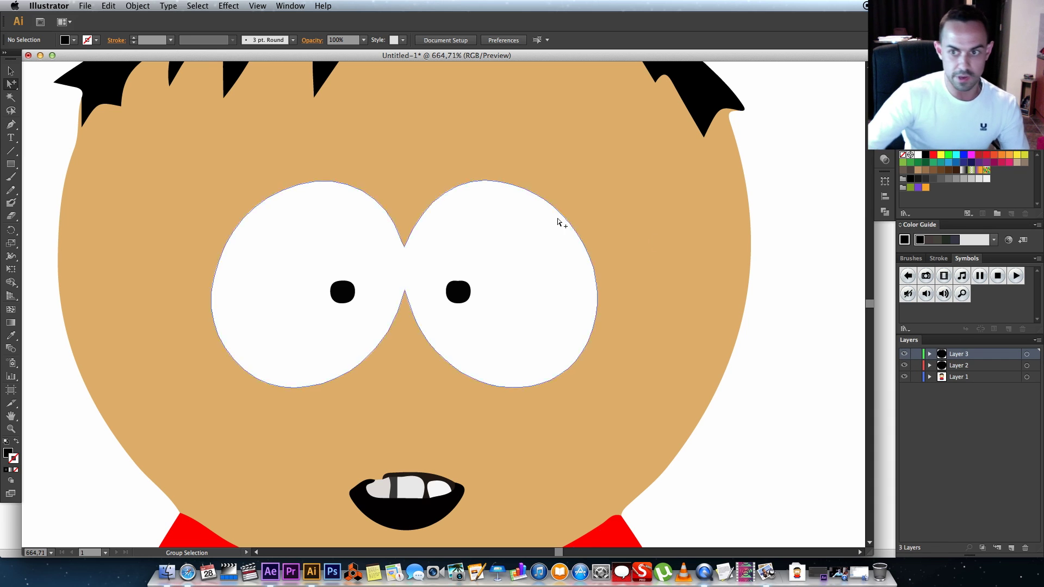
Rename Layer 3 as R-Eyeball.
double_click(966, 357)
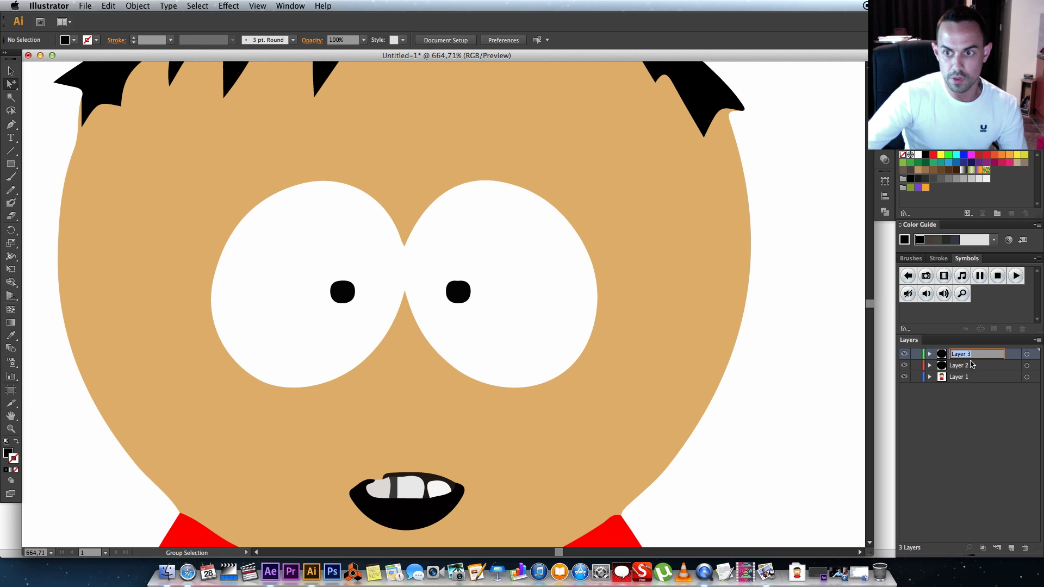
text(R-Eyeball)
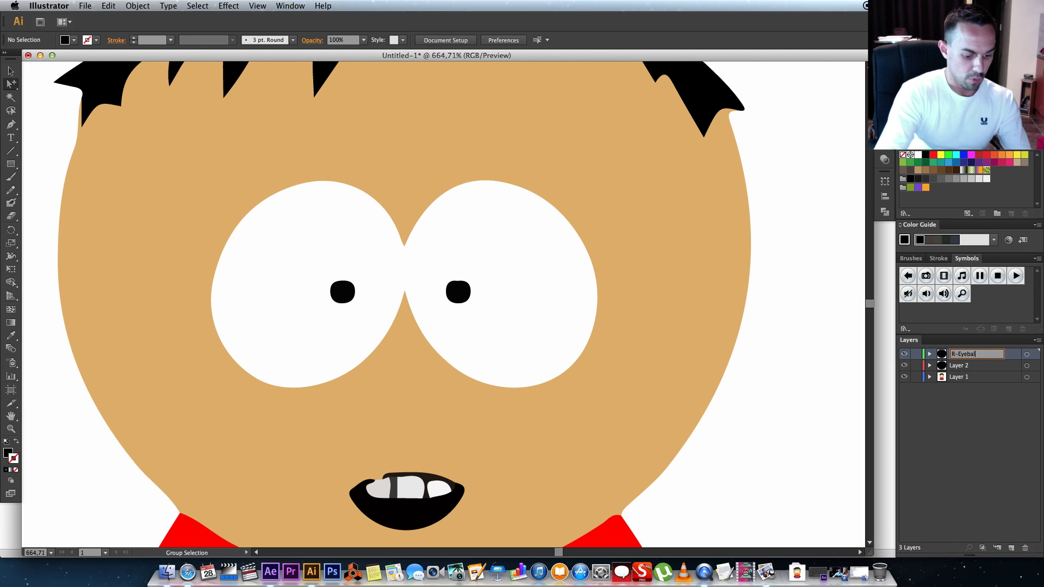
key(Return)
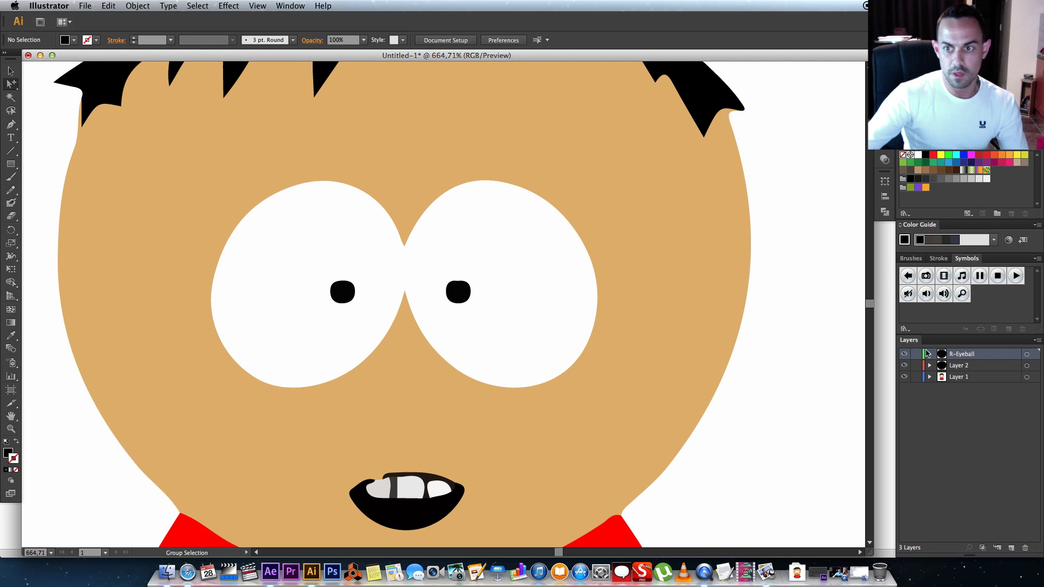
Rename Layer 2 as L-Eyeball.
click(966, 367)
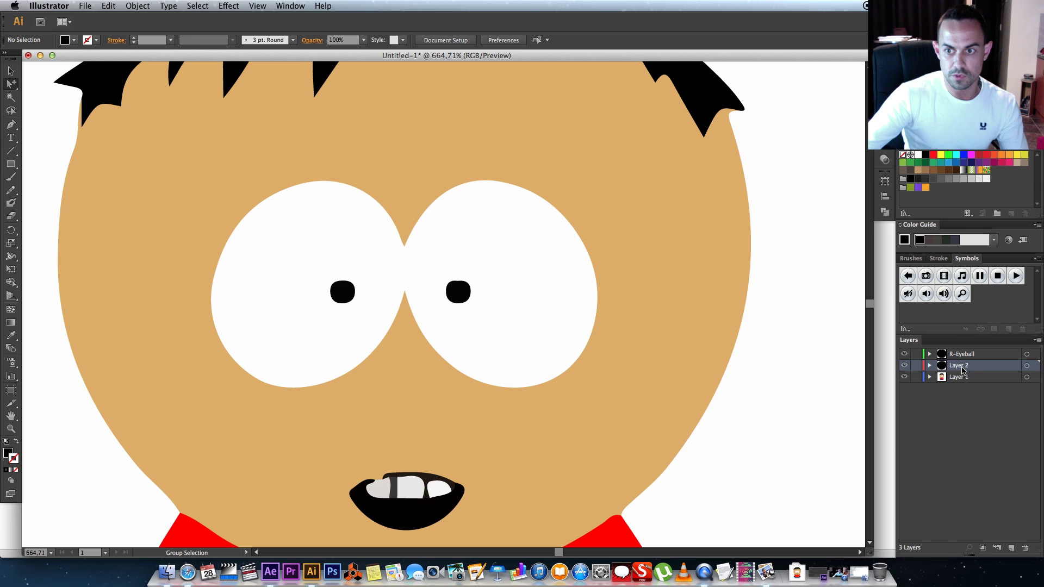
double_click(966, 368)
text(L-)
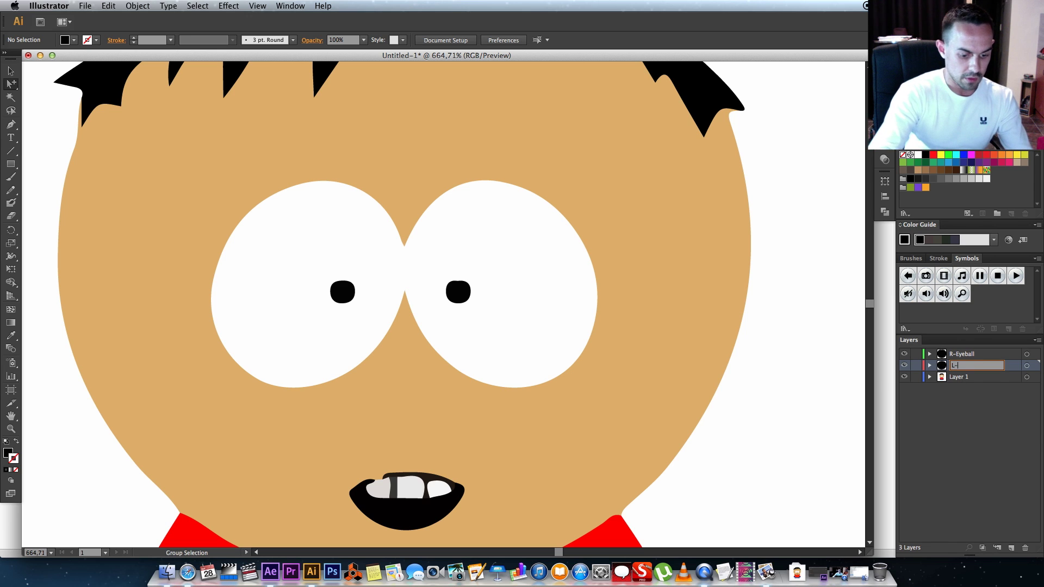
text(Eyeball)
key(Return)
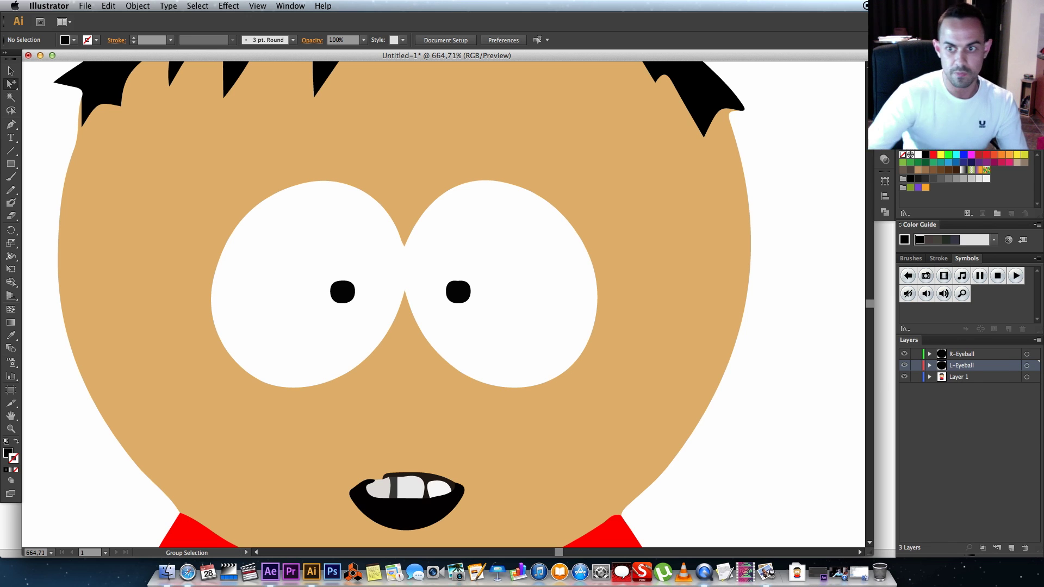
Delete the white background square behind the character.
click(52, 553)
click(70, 538)
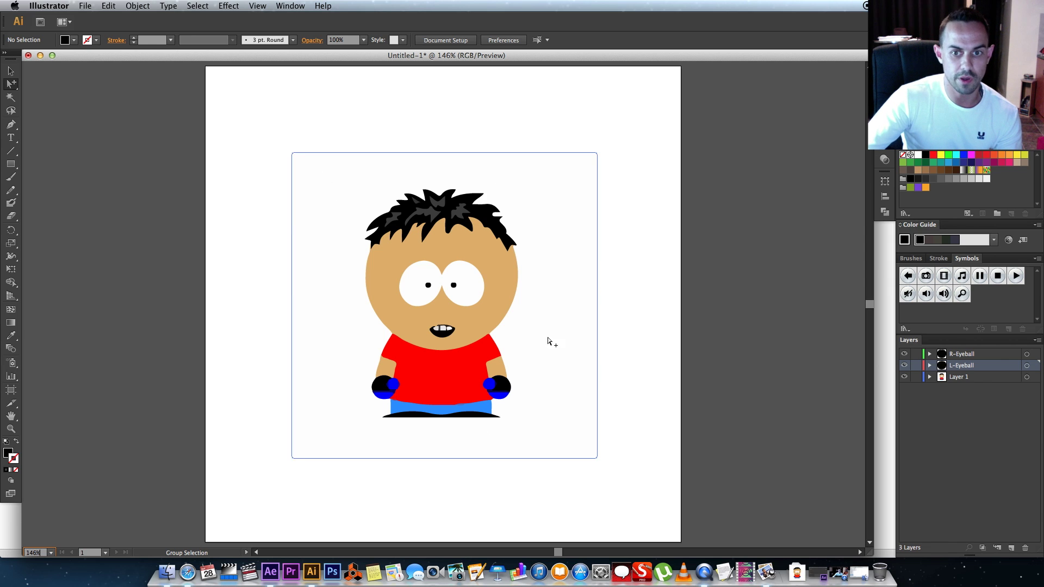
click(309, 200)
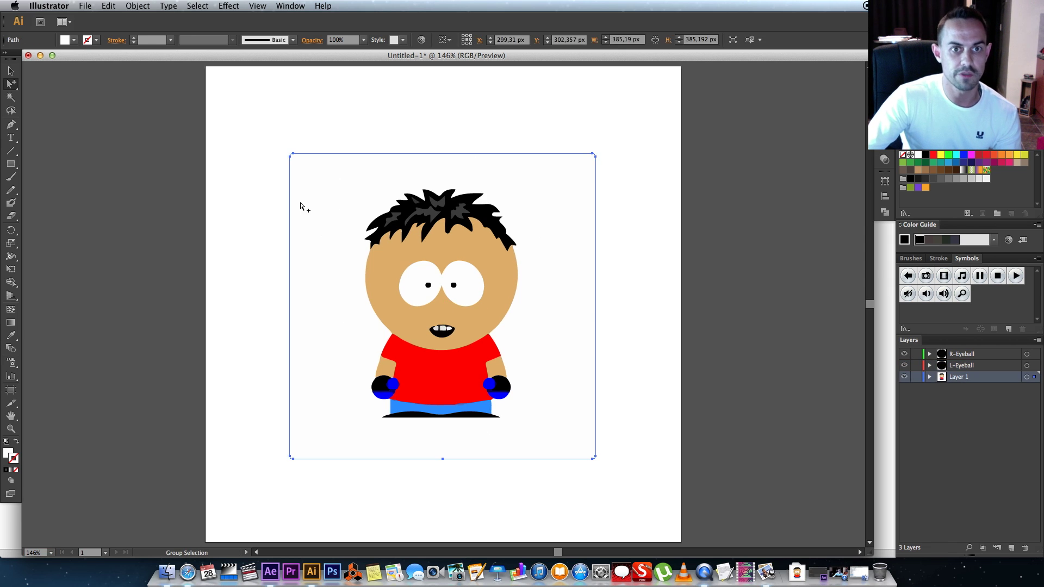
key(Delete)
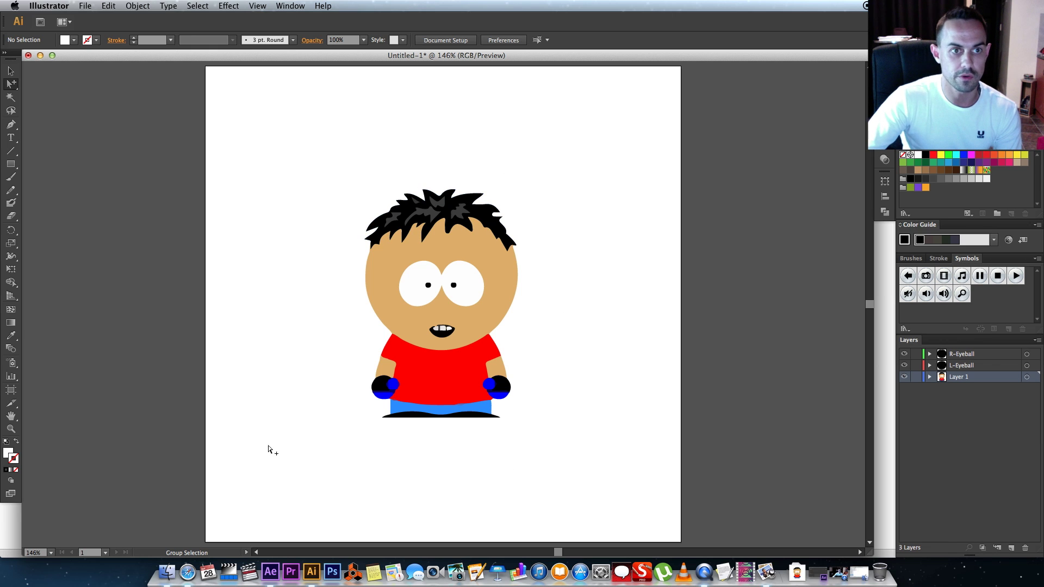
Select the hair, face, eye and mouth paths without the shirt, and check the selection with a trial move that is undone.
click(957, 354)
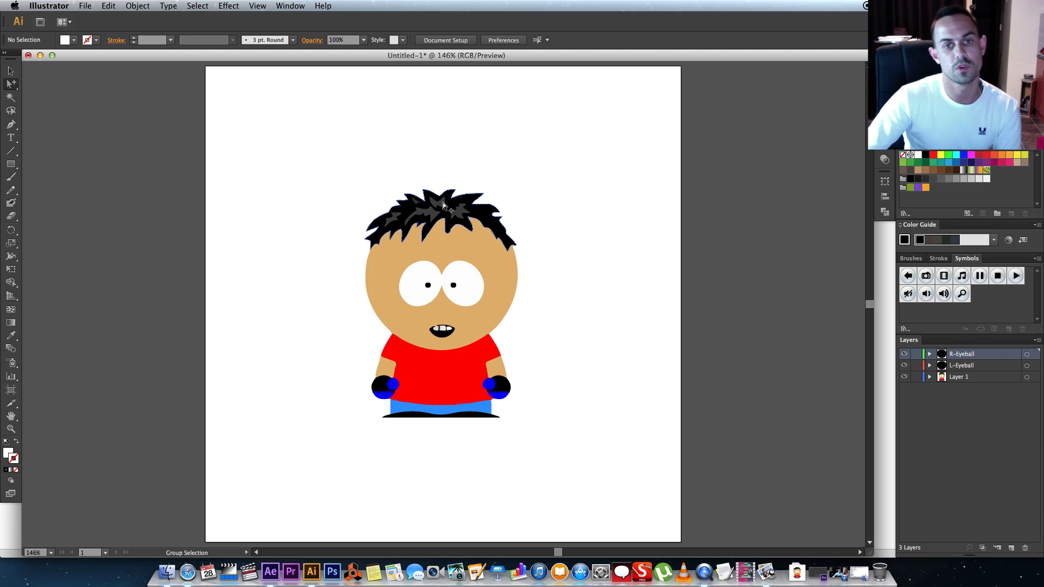
drag(313, 139, 580, 341)
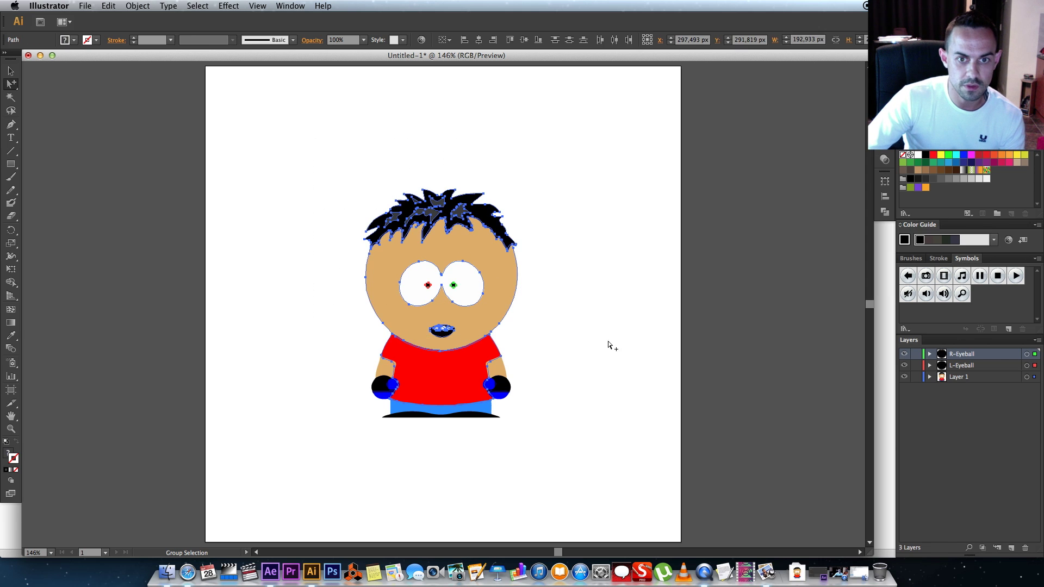
shift+click(452, 365)
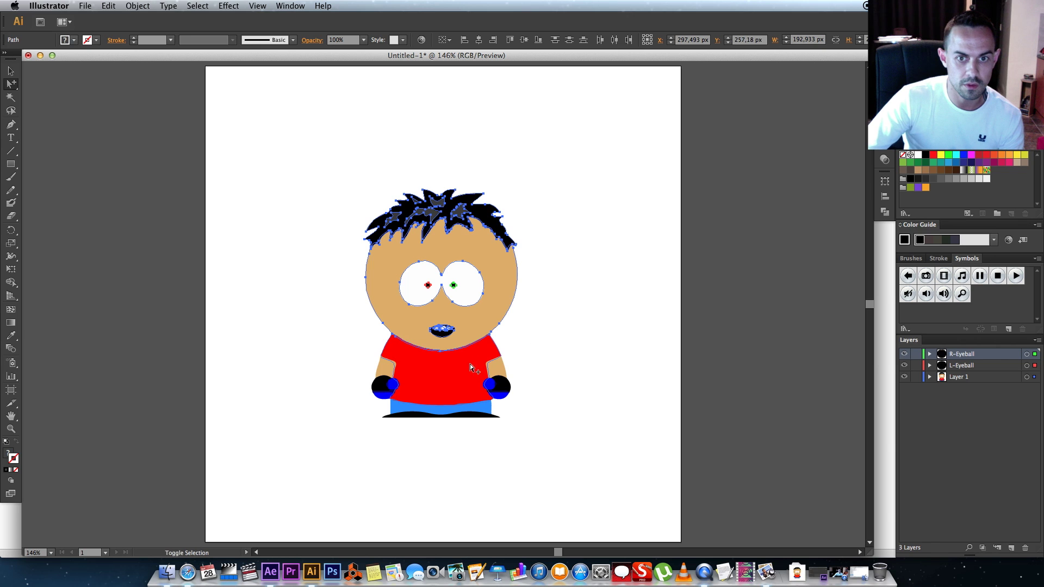
drag(488, 310, 543, 257)
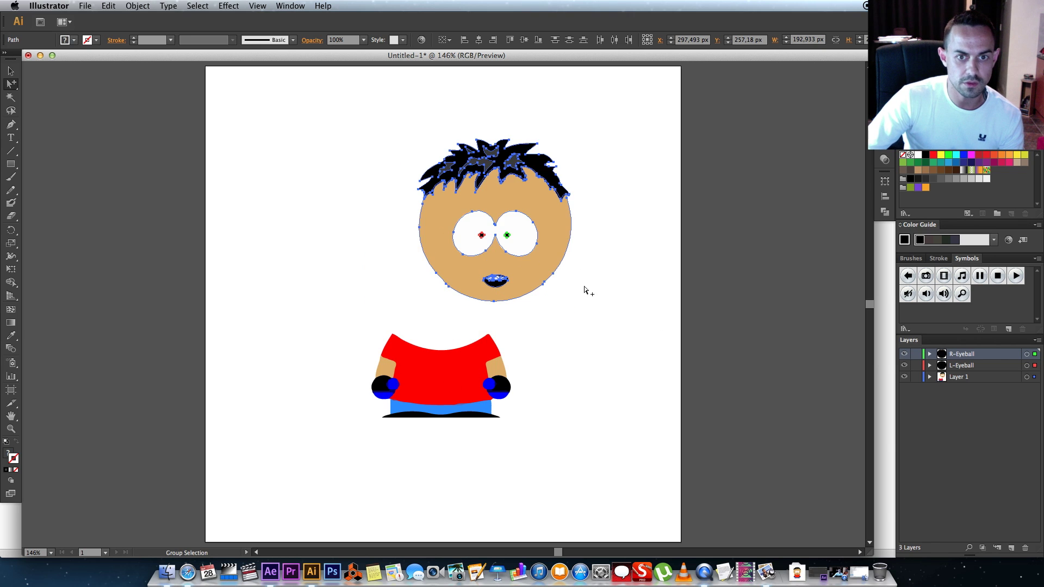
key(super+z)
Exclude both pupils from the head selection and check it with another trial move that is undone.
click(11, 430)
drag(334, 235, 547, 333)
click(11, 84)
shift+click(395, 311)
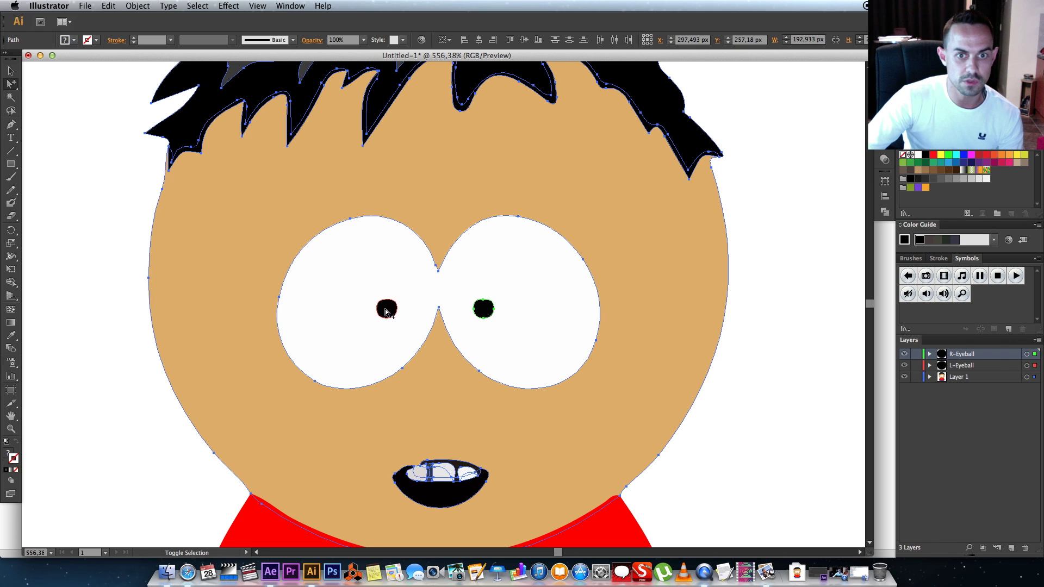
click(505, 320)
drag(602, 389, 714, 335)
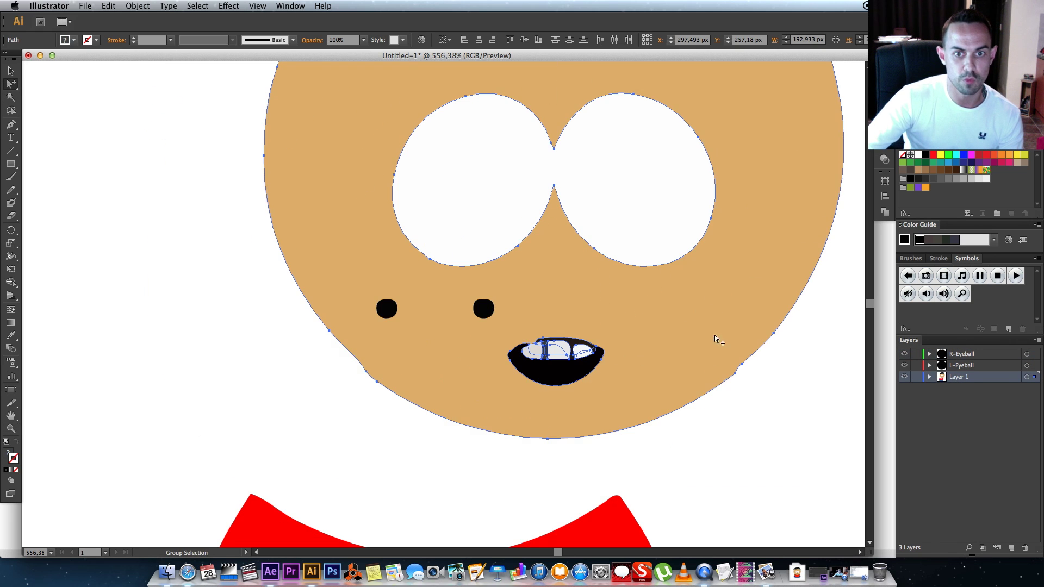
key(super+z)
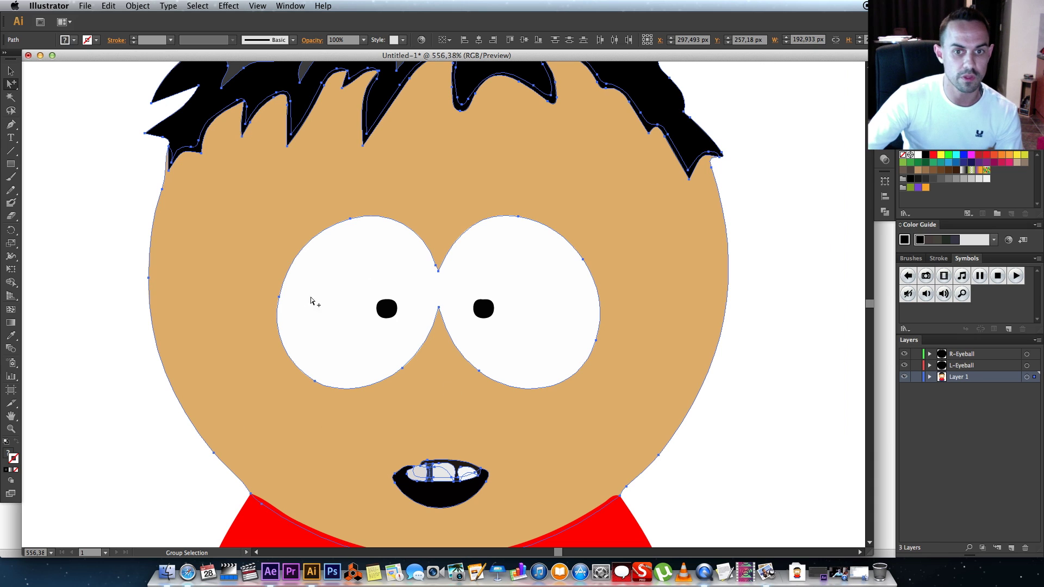
Group the selected head paths and move the group from Layer 1 into a new layer.
right_click(354, 178)
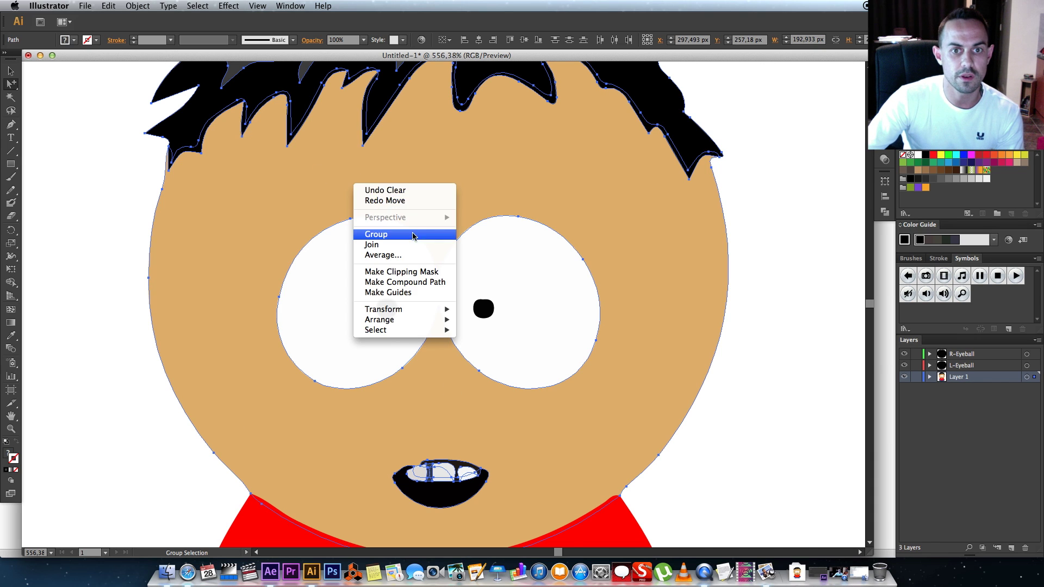
click(408, 233)
click(1011, 548)
click(929, 388)
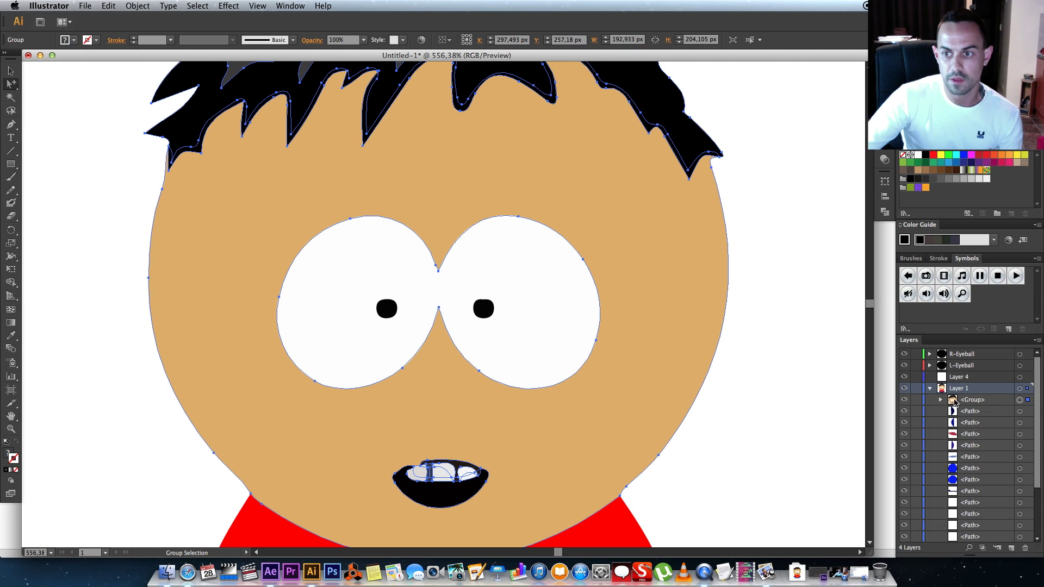
click(940, 399)
drag(1038, 406, 973, 378)
shift+click(984, 511)
click(930, 388)
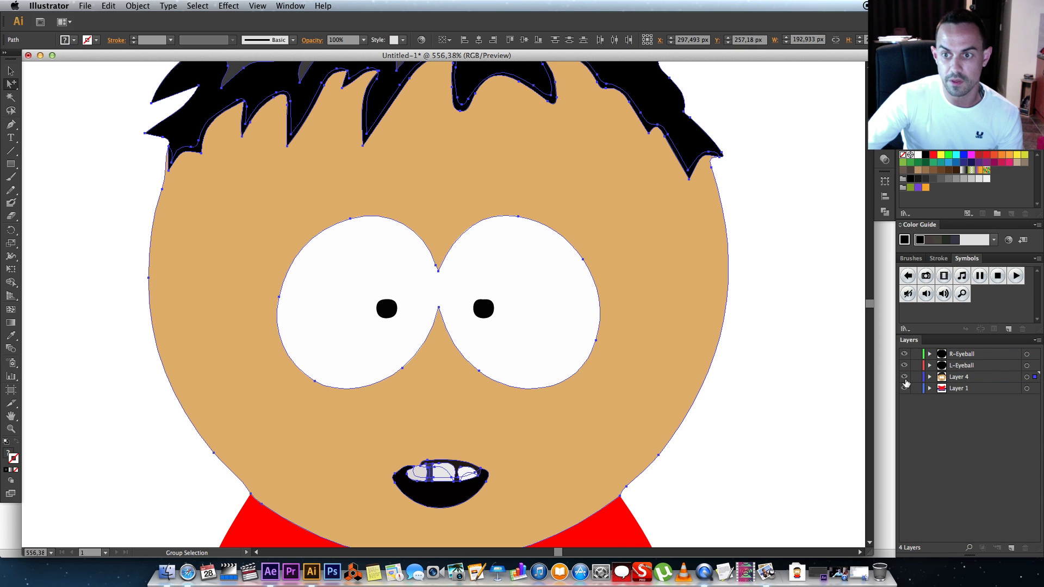
Toggle the visibility of the head, eyeball and body layers to check which parts each one holds.
click(904, 378)
click(905, 378)
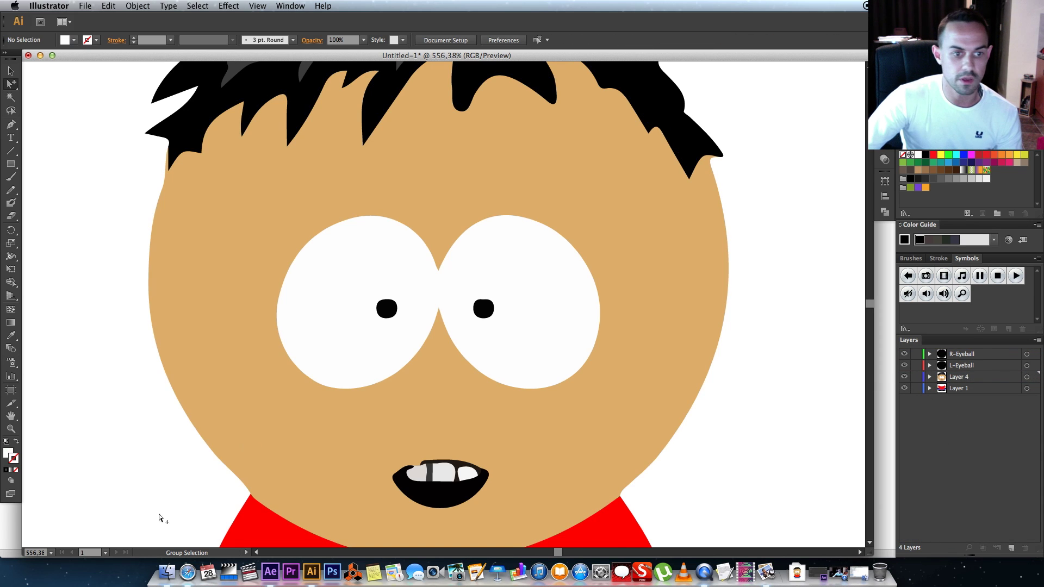
click(53, 554)
click(68, 548)
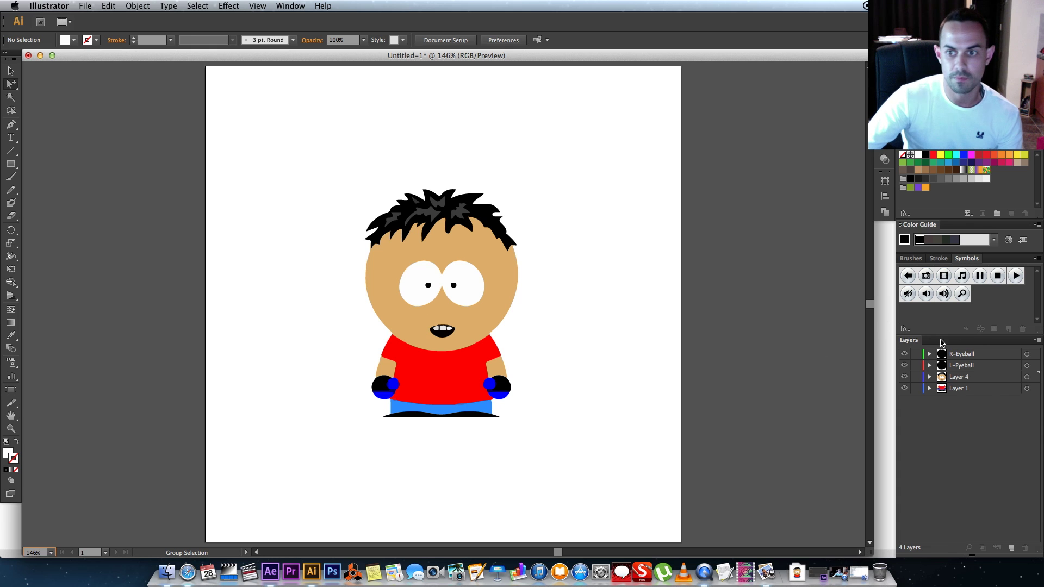
click(905, 376)
click(905, 377)
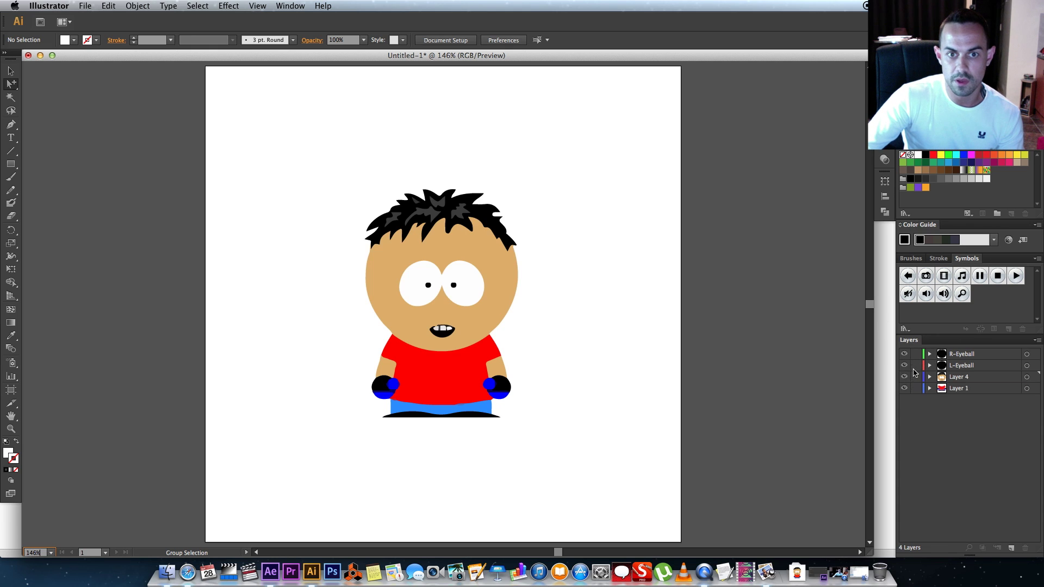
click(904, 366)
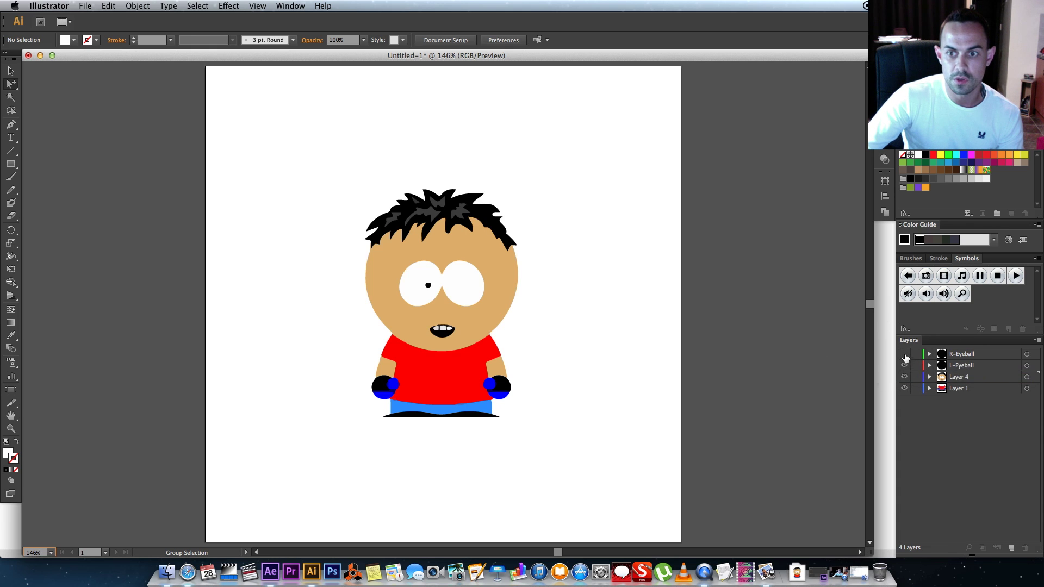
click(904, 388)
click(905, 388)
Rename Layer 4 as Head.
click(954, 390)
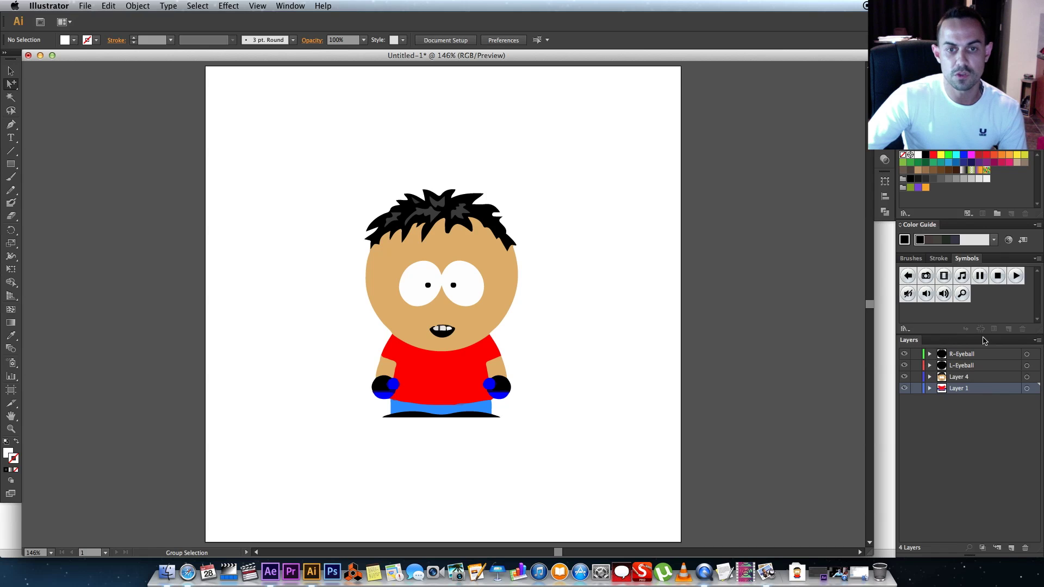
click(961, 378)
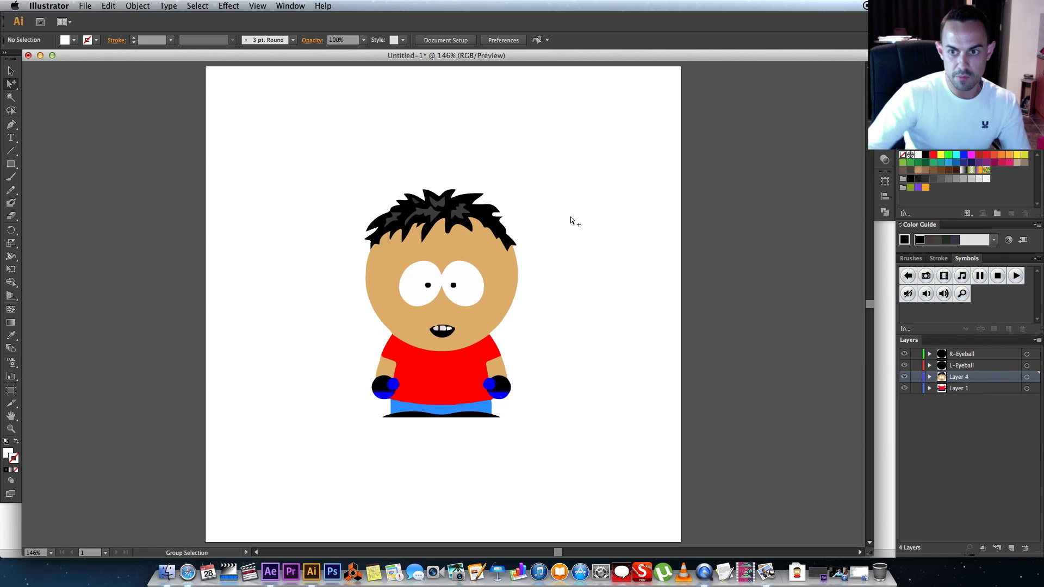
double_click(965, 377)
text(Head)
key(Return)
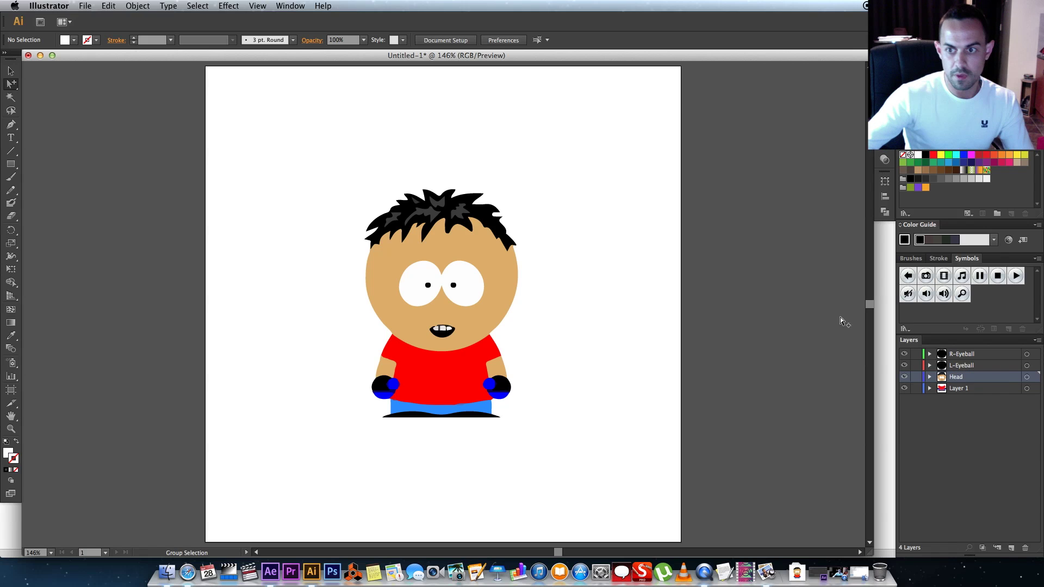
Rename Layer 1 as Body.
double_click(967, 388)
text(B)
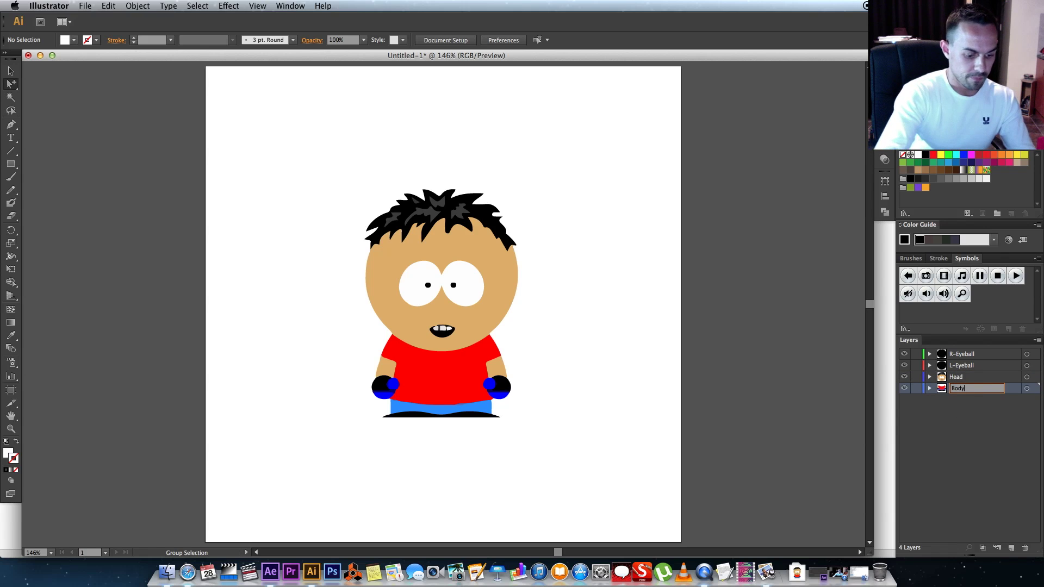
text(ody)
key(Return)
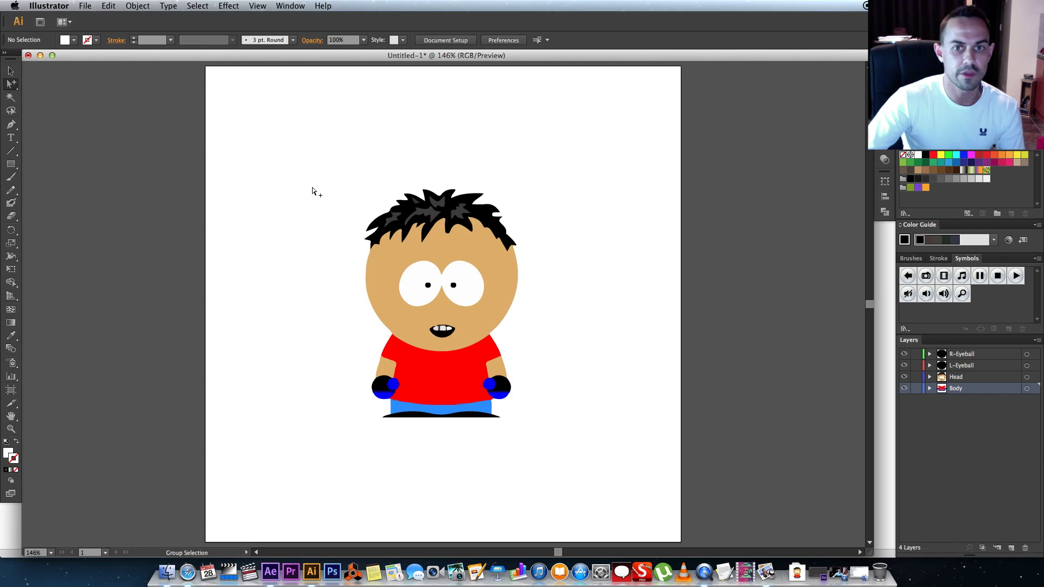
Resize the artboard to fit closely around the character, about 233 × 313 px.
click(441, 42)
click(310, 116)
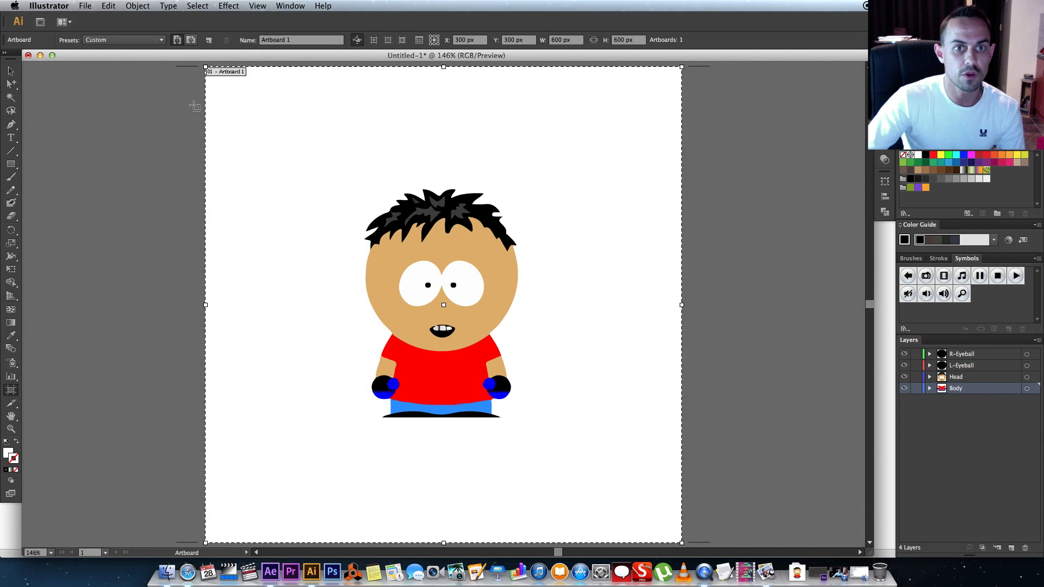
drag(206, 68, 351, 181)
drag(682, 544, 536, 429)
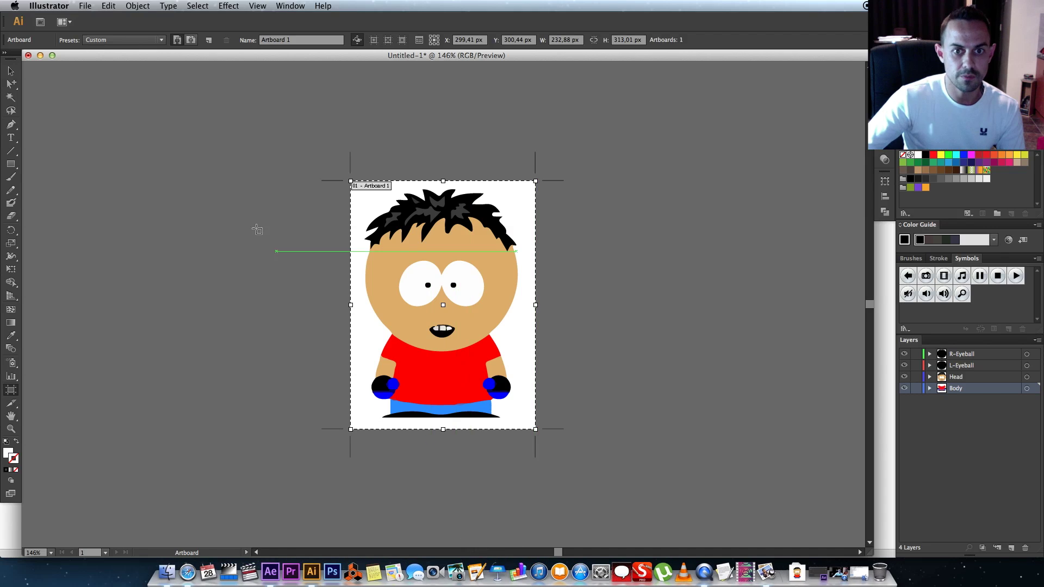
click(11, 71)
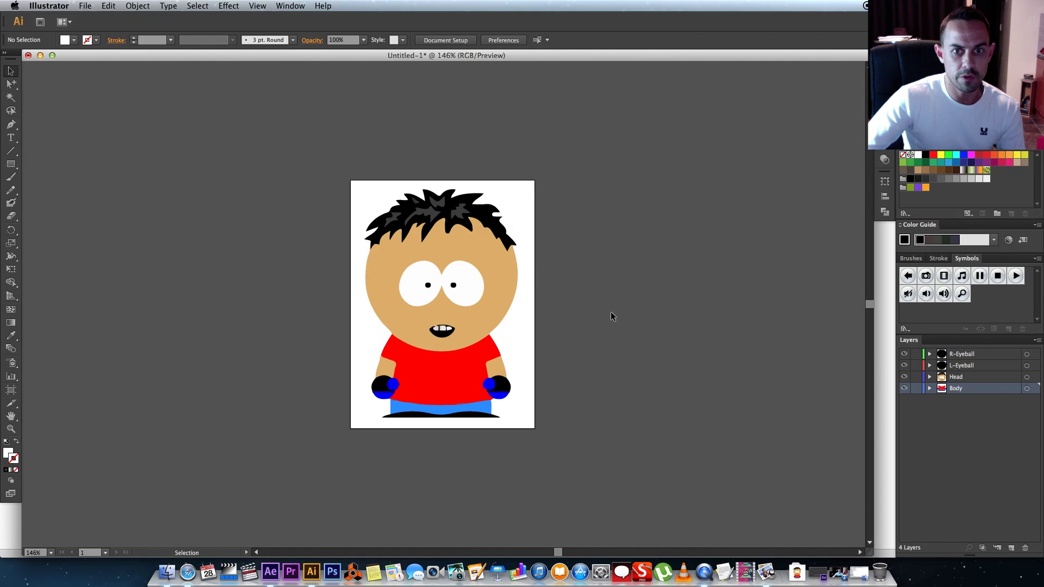
Save the document as Dude1.ai in the SouthParkTutorial folder in Adobe Illustrator format, accepting the default options.
click(86, 7)
click(103, 99)
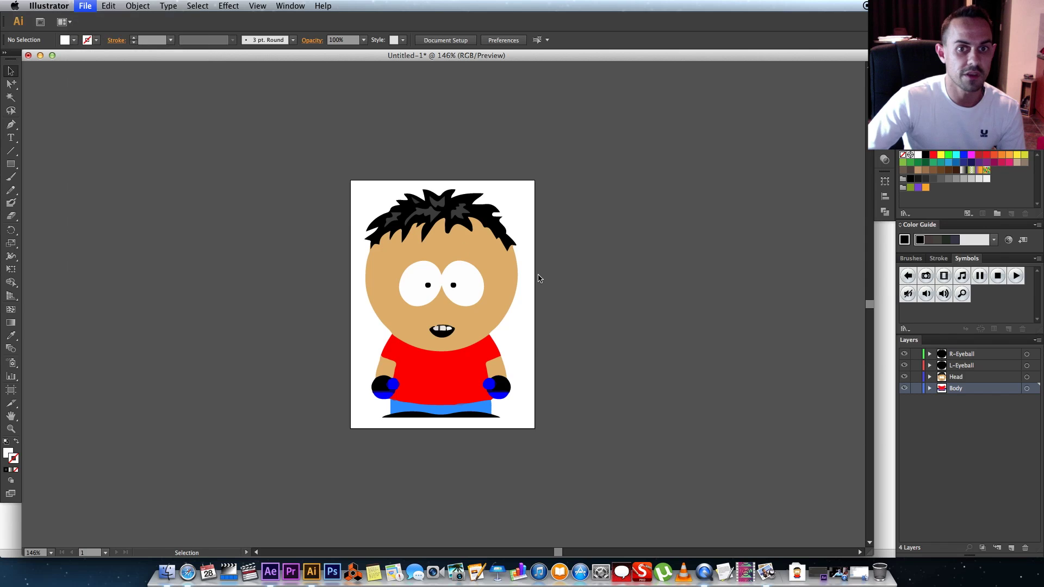
click(447, 118)
click(484, 188)
click(515, 81)
drag(492, 80, 454, 80)
text(Dude1.ai)
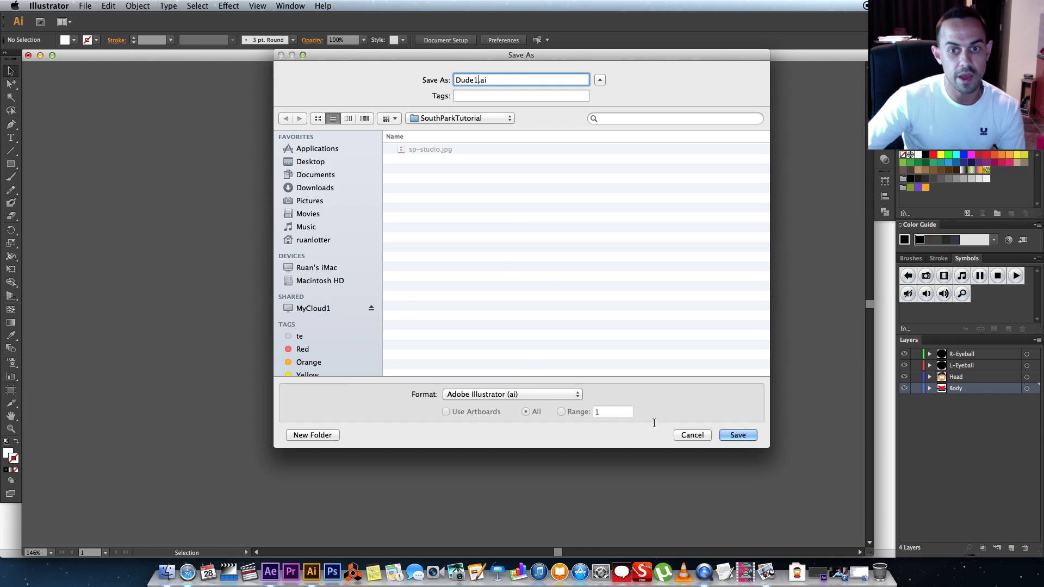
click(739, 436)
click(624, 452)
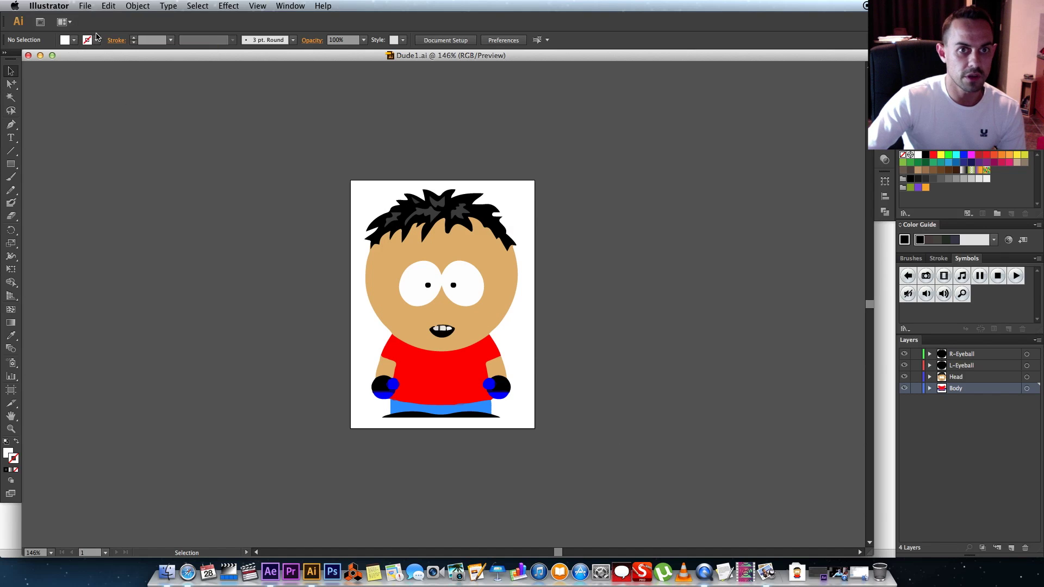
Leave Illustrator and switch to After Effects.
click(49, 5)
click(61, 105)
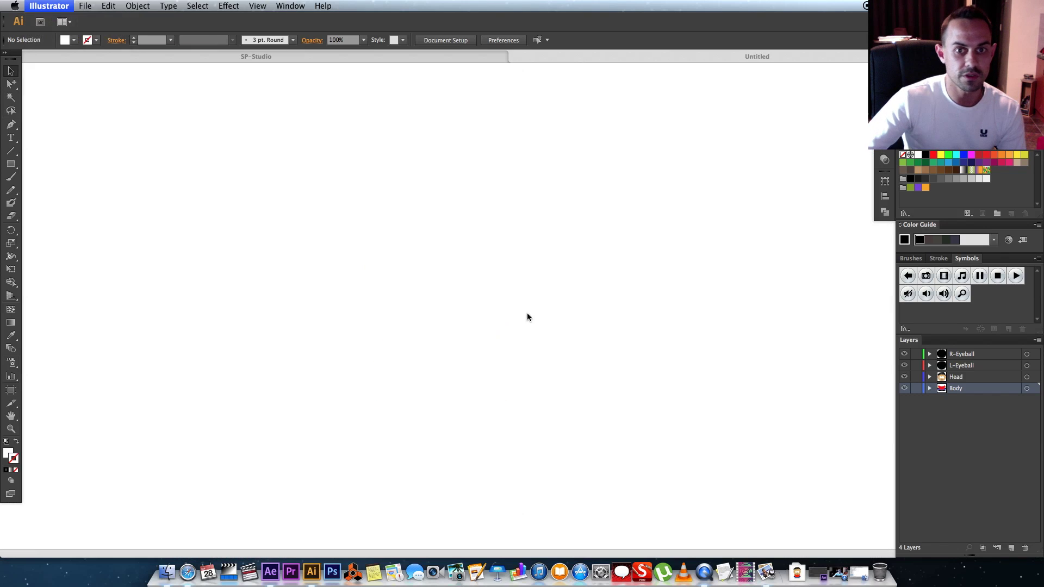
click(271, 572)
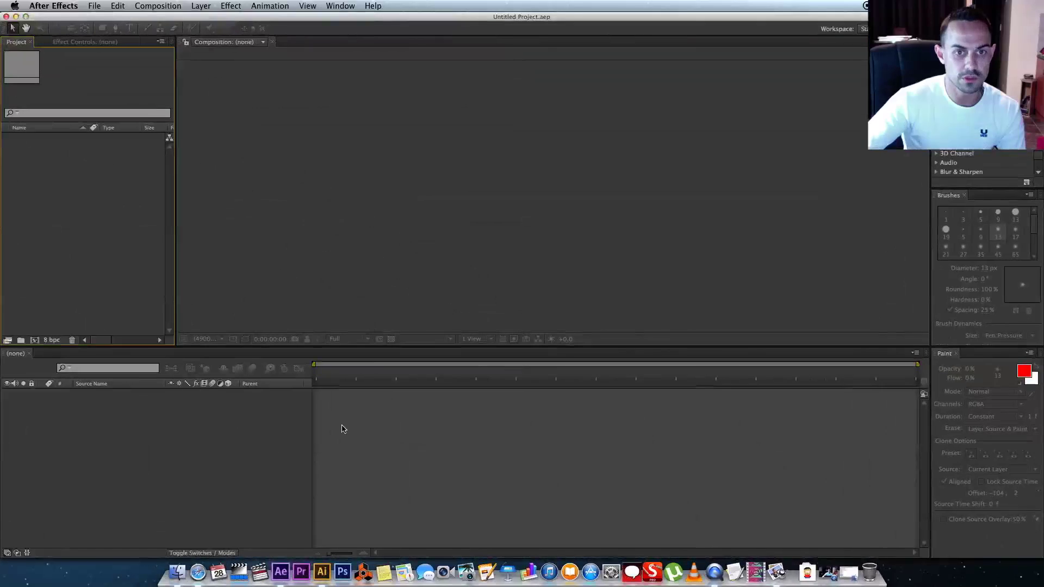
Create a new composition with the HDTV 1080 25 preset and the other settings left at their defaults.
right_click(72, 187)
click(84, 197)
drag(255, 200, 521, 163)
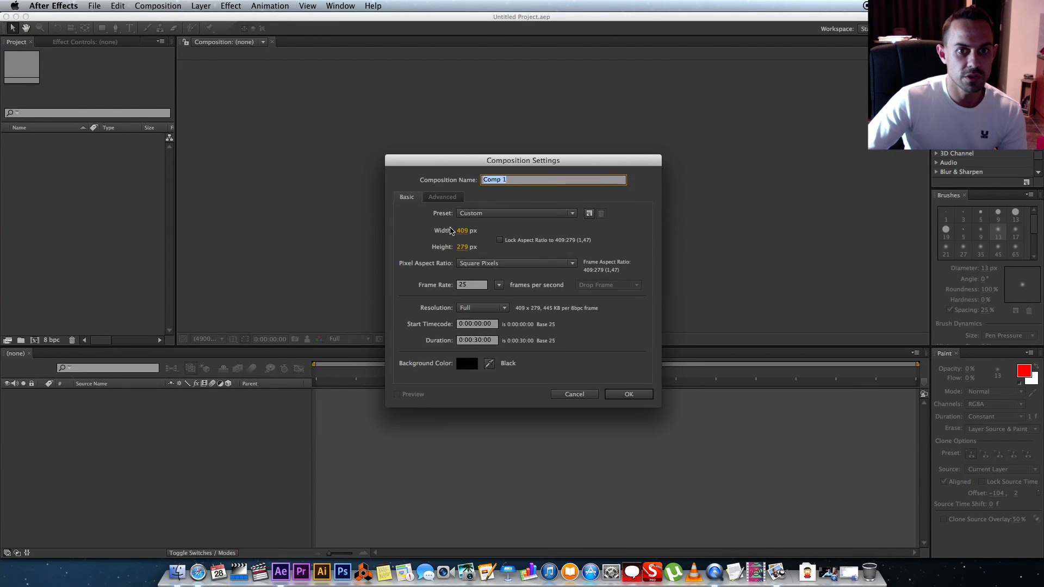
click(517, 214)
click(521, 489)
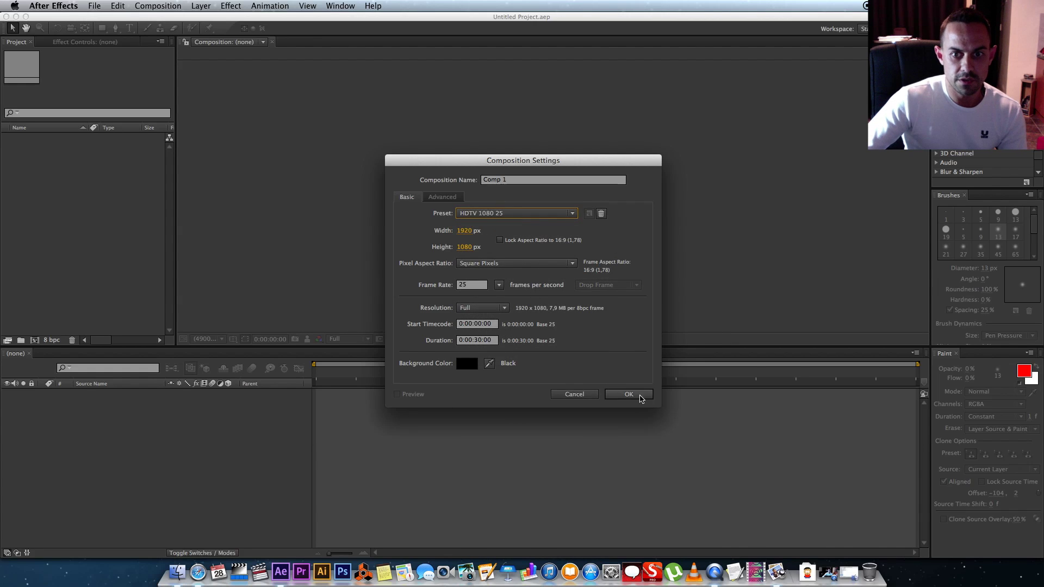
click(631, 395)
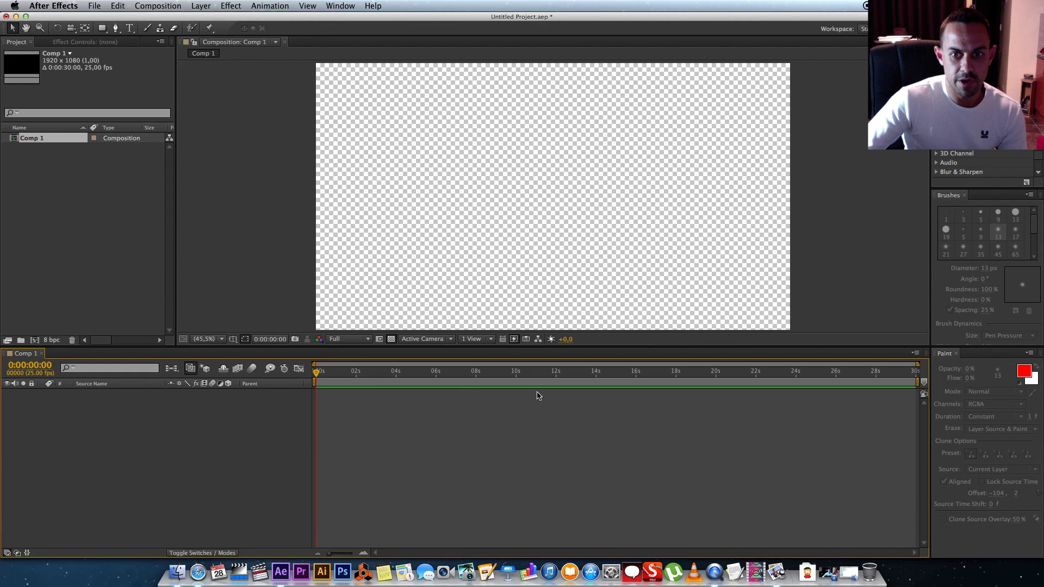
Import Dude1.ai from the SouthParkTutorial folder as Composition - Retain Layer Sizes and add the Dude1 composition to Comp 1.
right_click(81, 213)
mouse_move(192, 250)
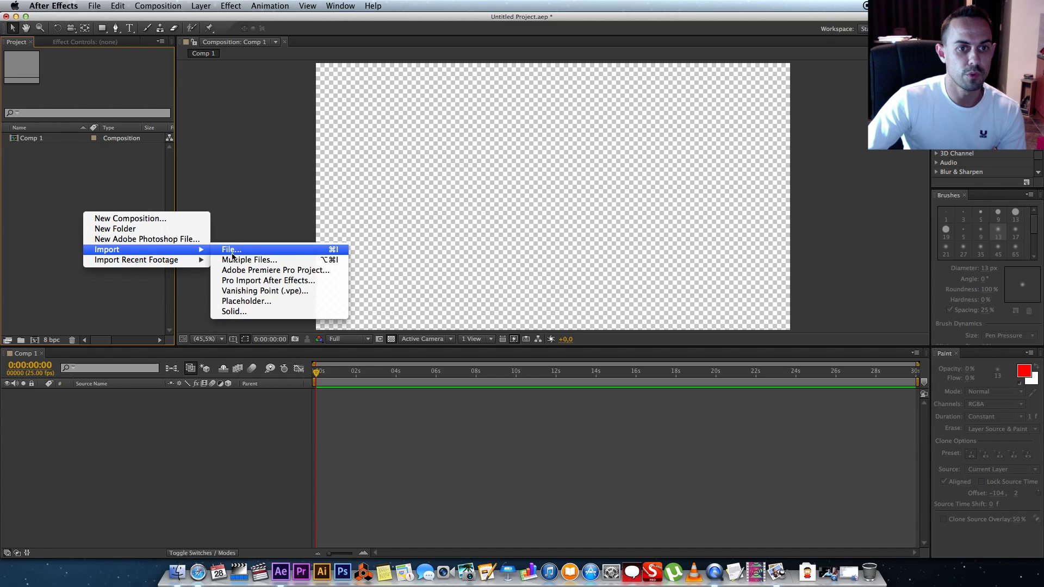
click(232, 254)
click(363, 42)
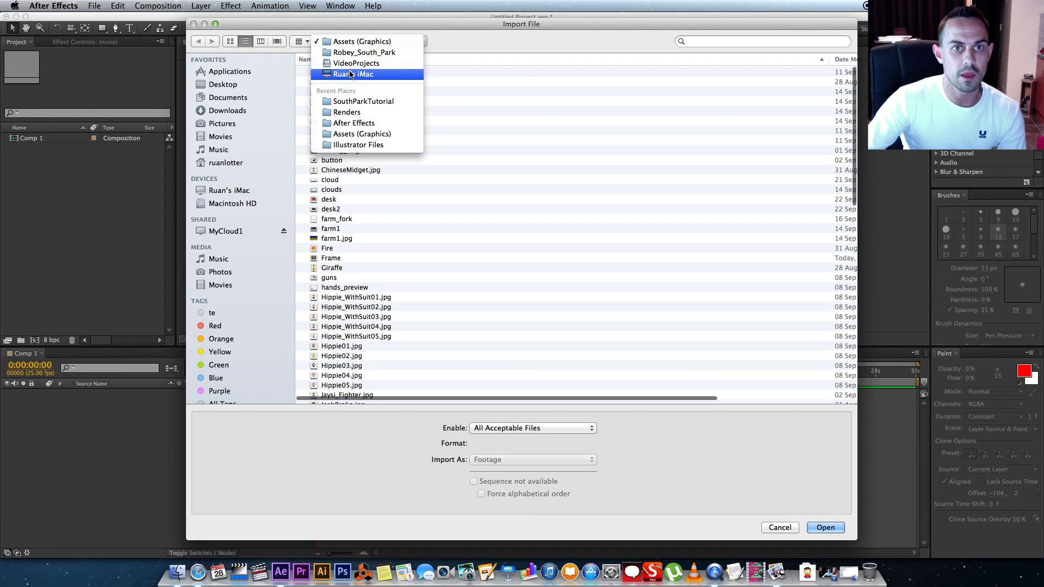
key(Escape)
click(223, 84)
double_click(345, 238)
key(Down)
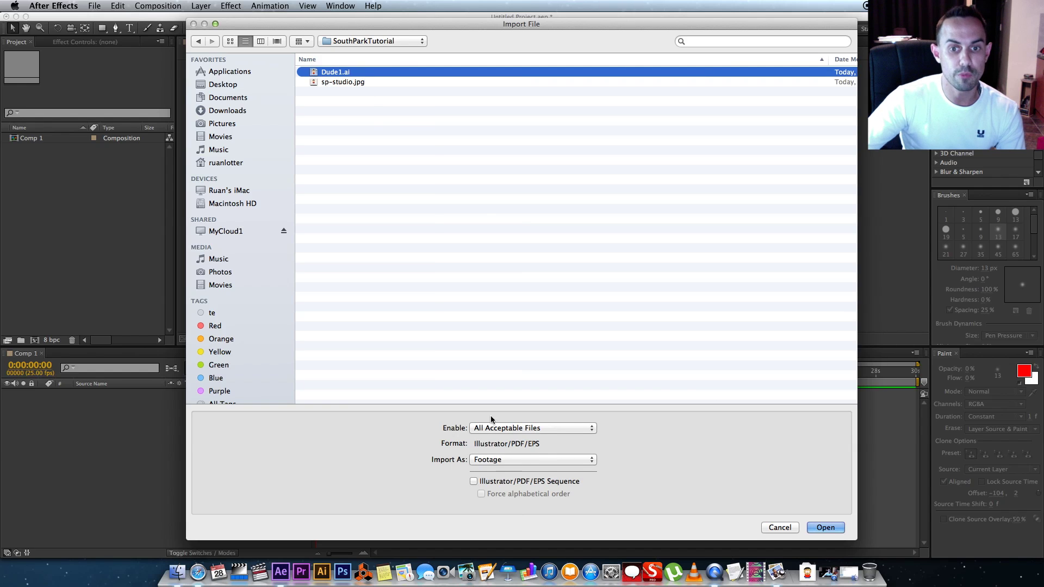
click(529, 460)
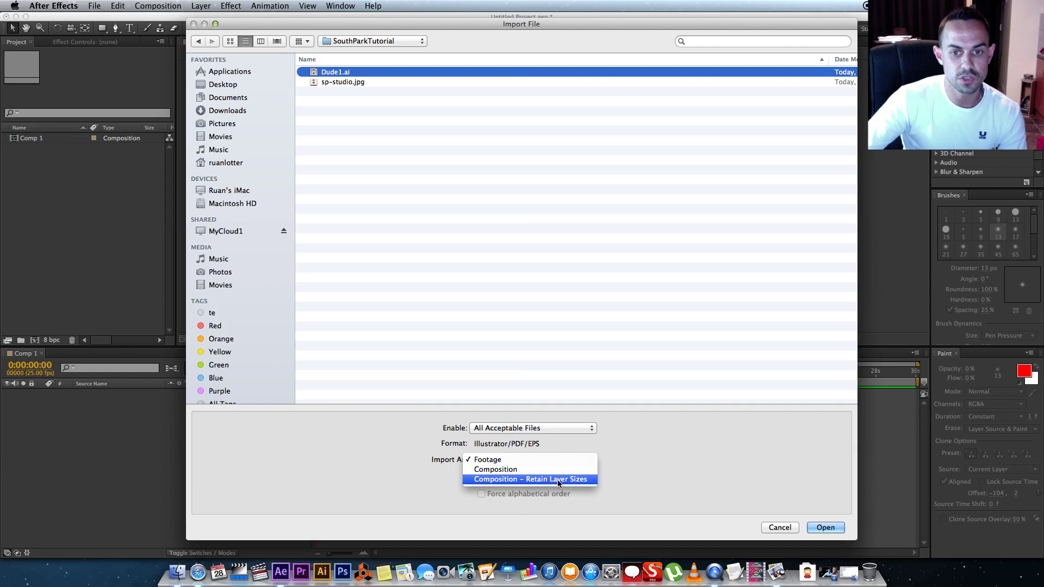
click(574, 480)
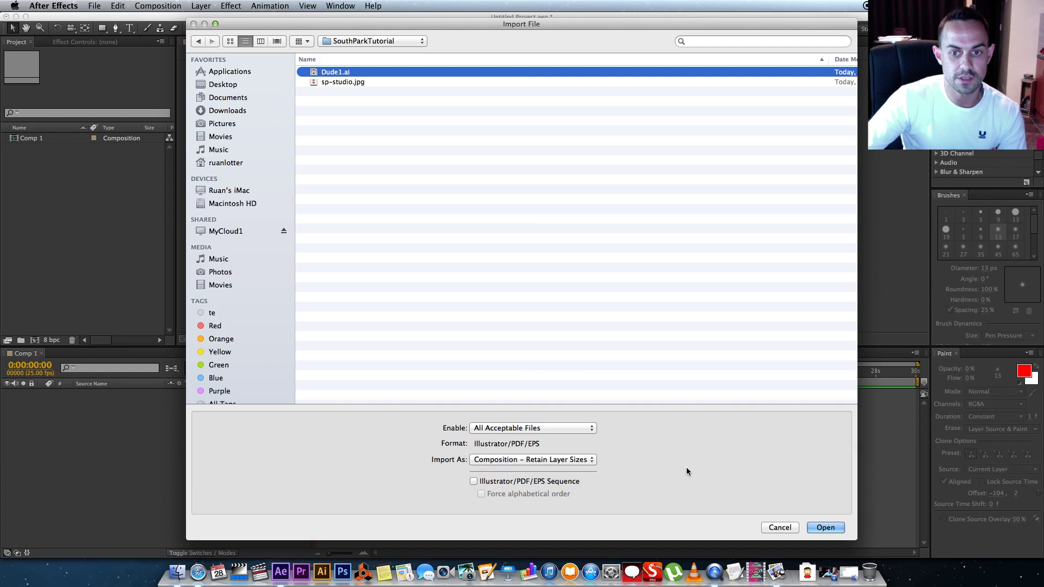
click(827, 527)
drag(26, 150, 140, 425)
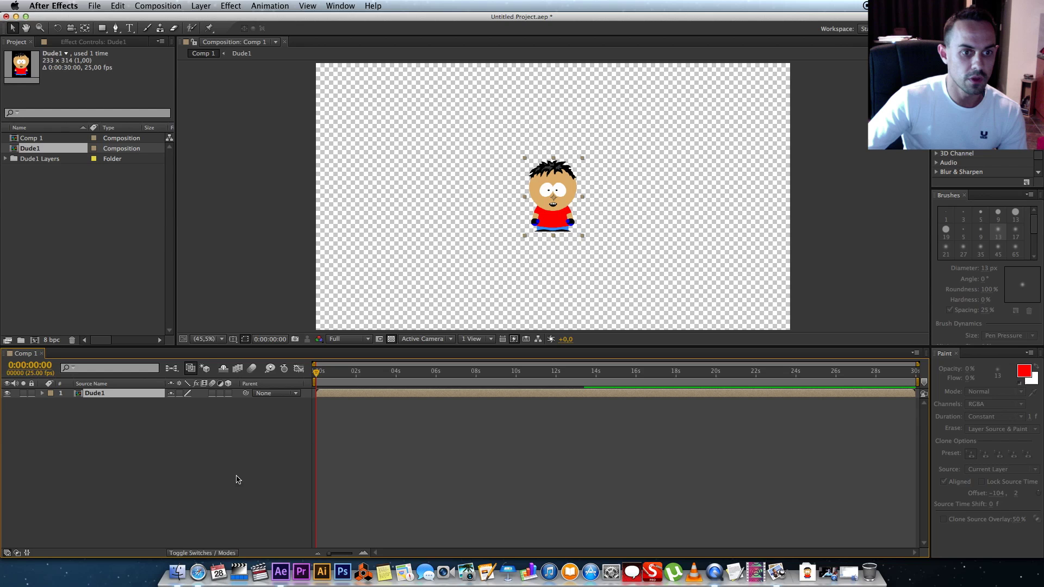
Add a full-frame dark gray solid in colour 2A2A2A to Comp 1 and place it beneath the Dude1 layer.
right_click(131, 428)
mouse_move(266, 434)
click(311, 463)
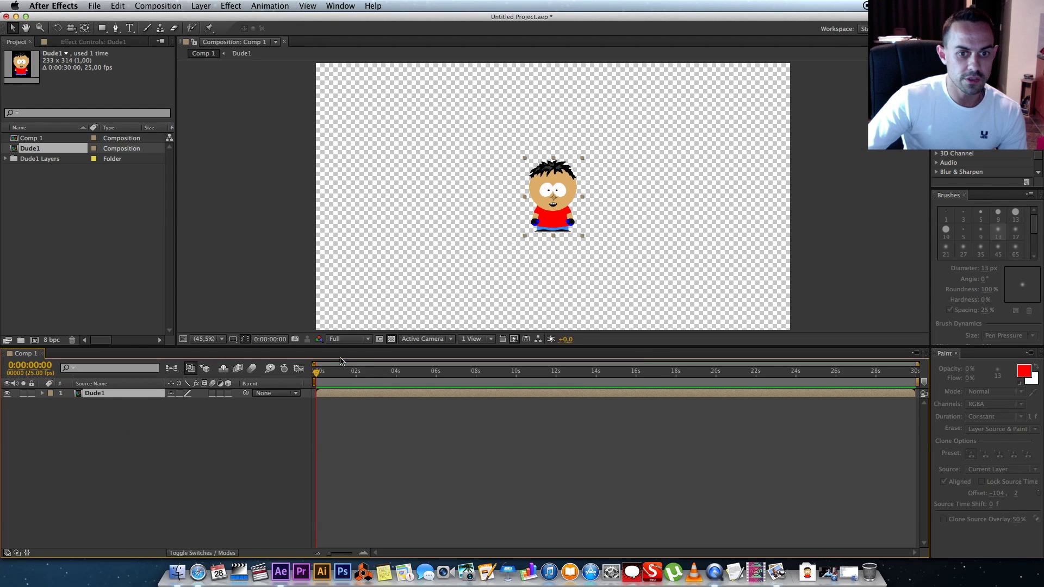
click(515, 355)
drag(147, 367, 23, 389)
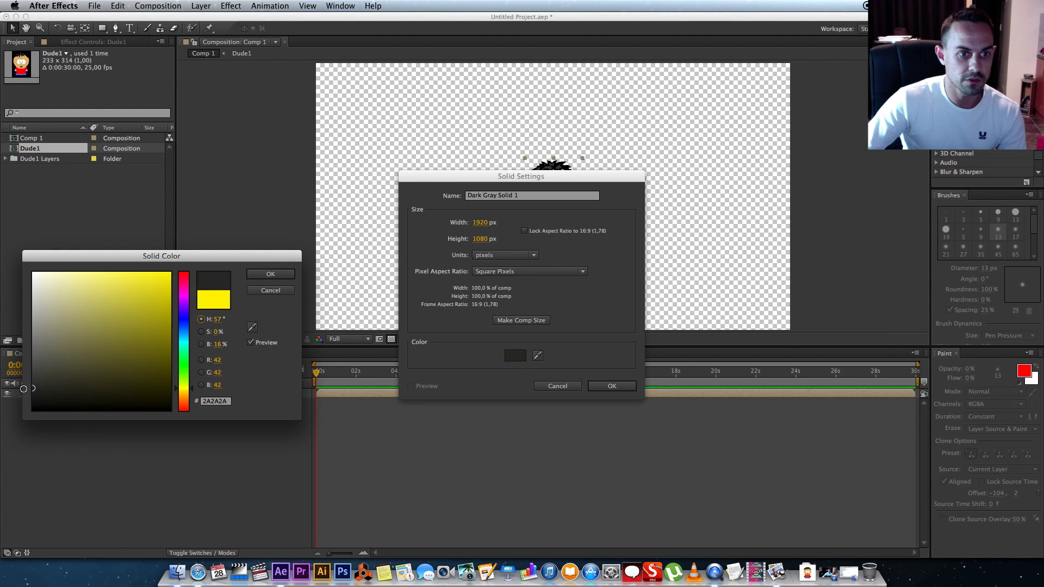
click(270, 274)
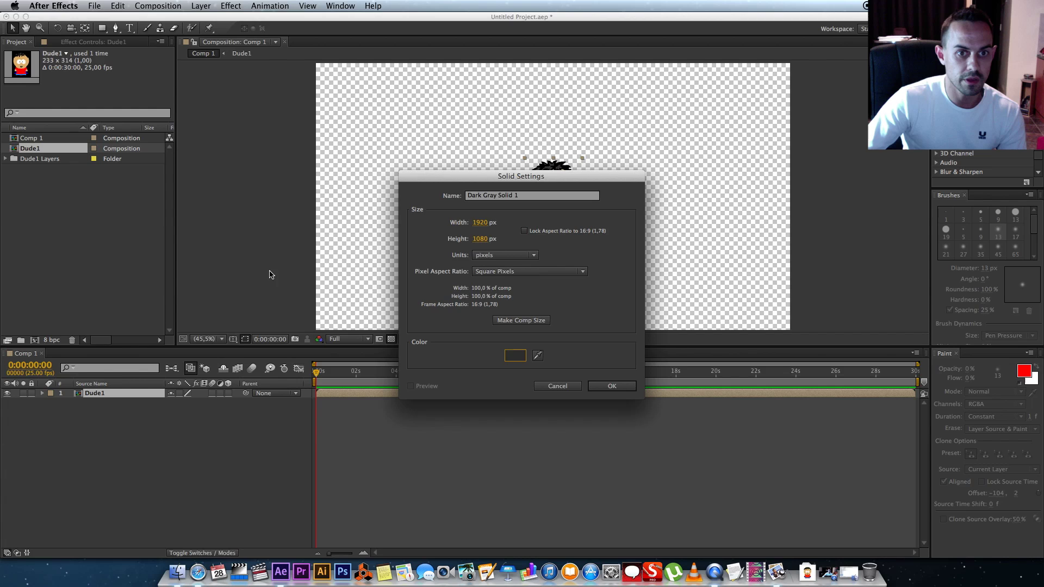
click(629, 389)
drag(100, 394, 99, 411)
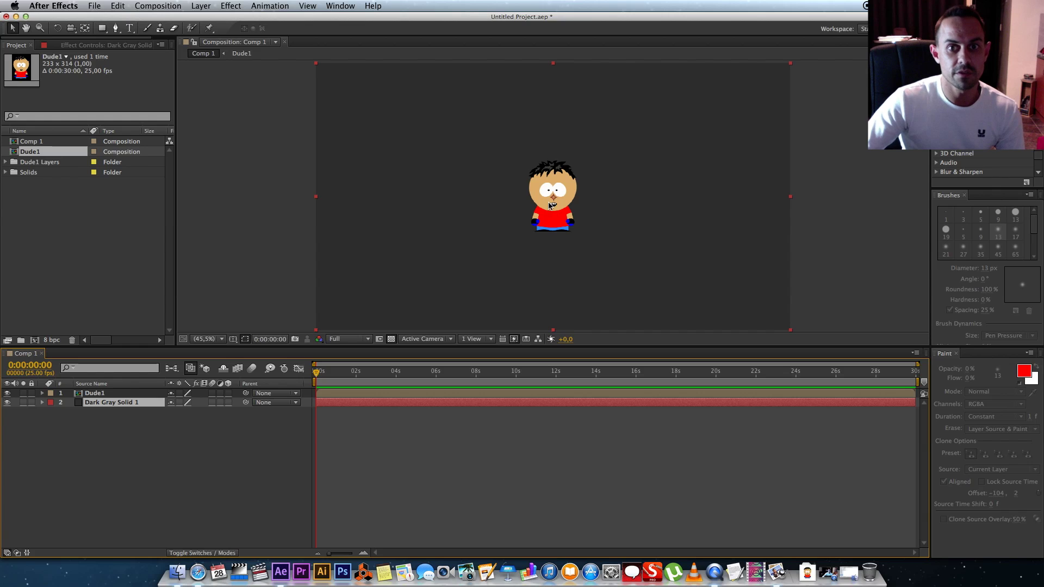
click(108, 436)
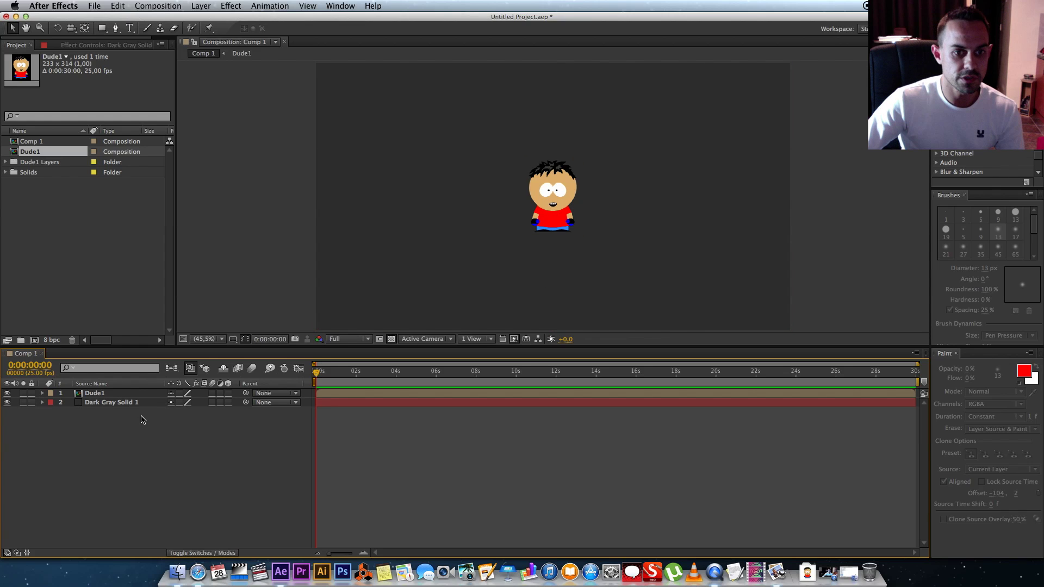
Make the Dude1 layer 3D and turn on its collapse transformations switch.
click(95, 395)
key(s)
key(s)
click(97, 416)
click(113, 394)
click(228, 393)
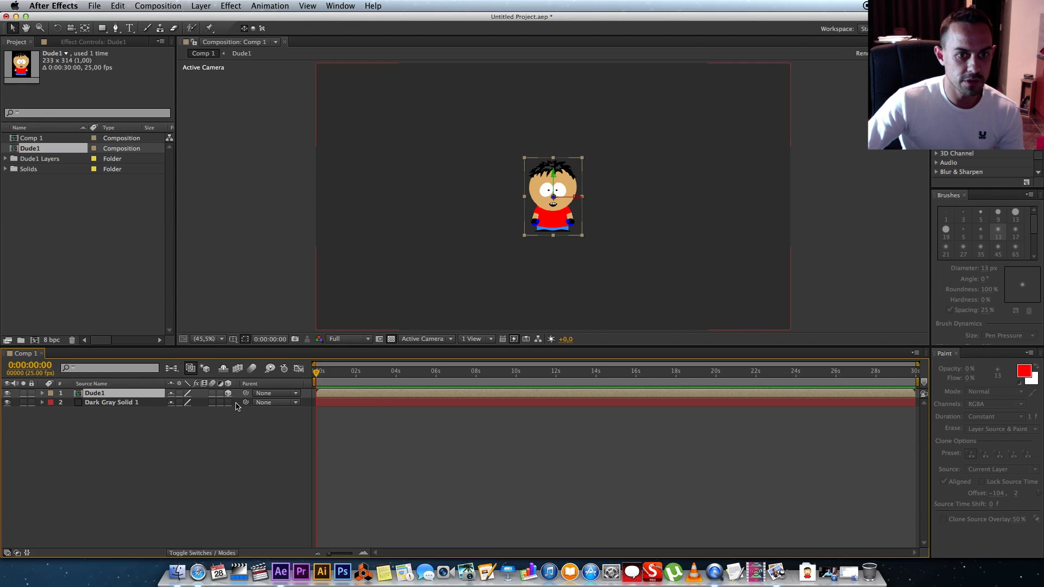
click(180, 393)
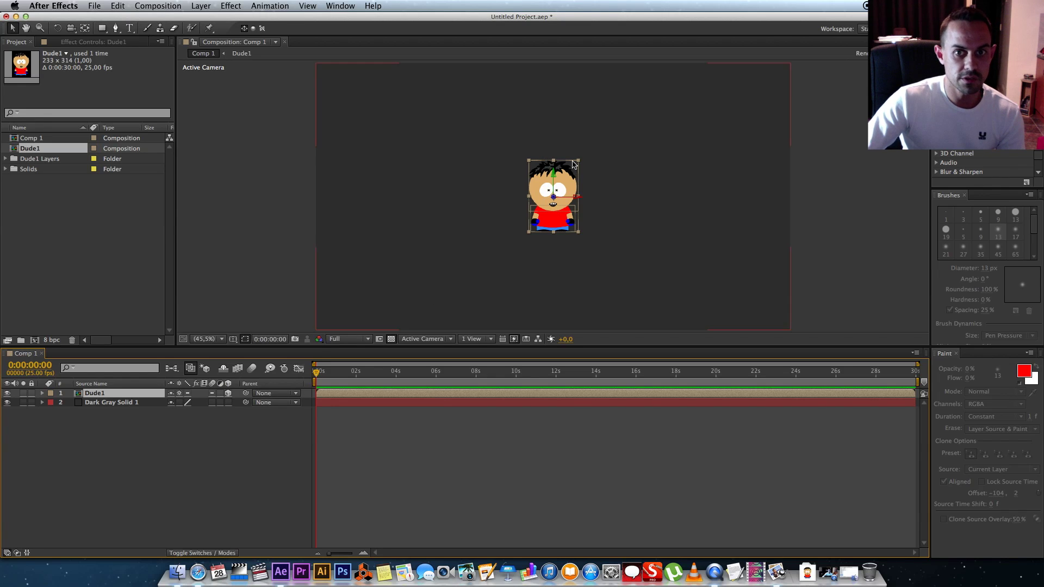
click(131, 426)
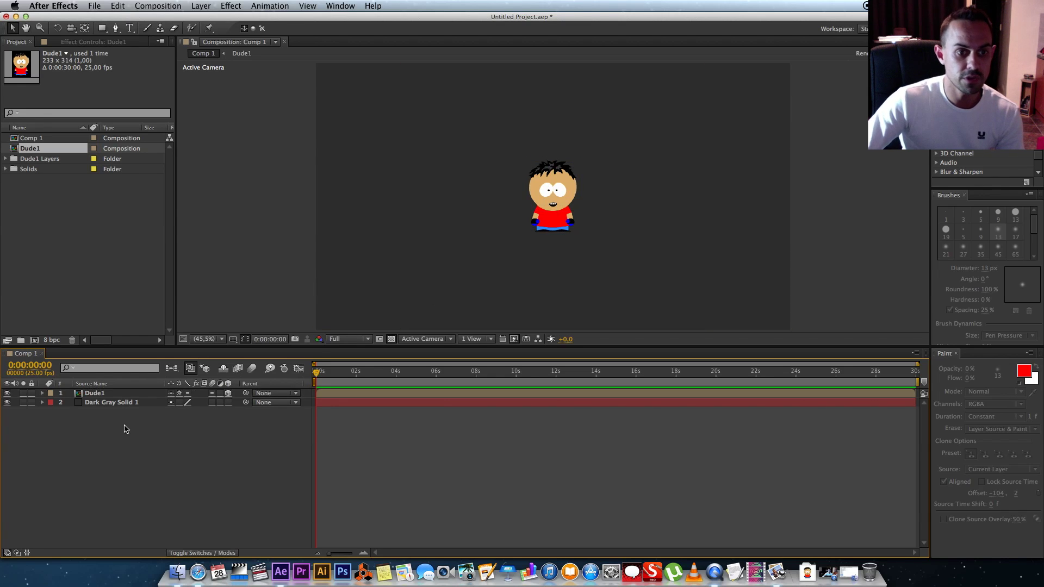
Make the R-Eyeball, L-Eyeball, Head and Body layers inside the Dude1 composition 3D and close that composition.
double_click(95, 393)
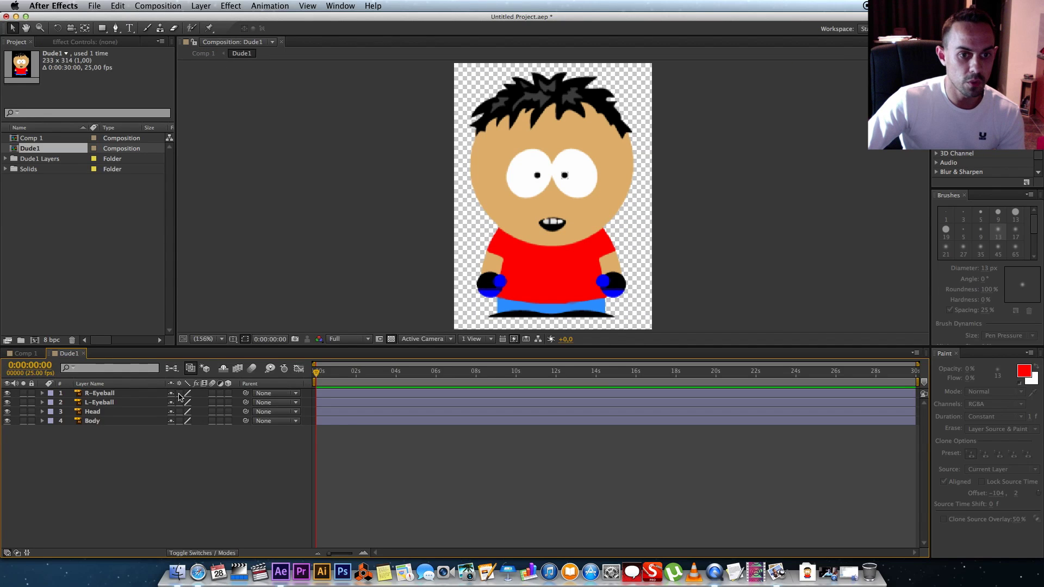
drag(228, 393, 228, 423)
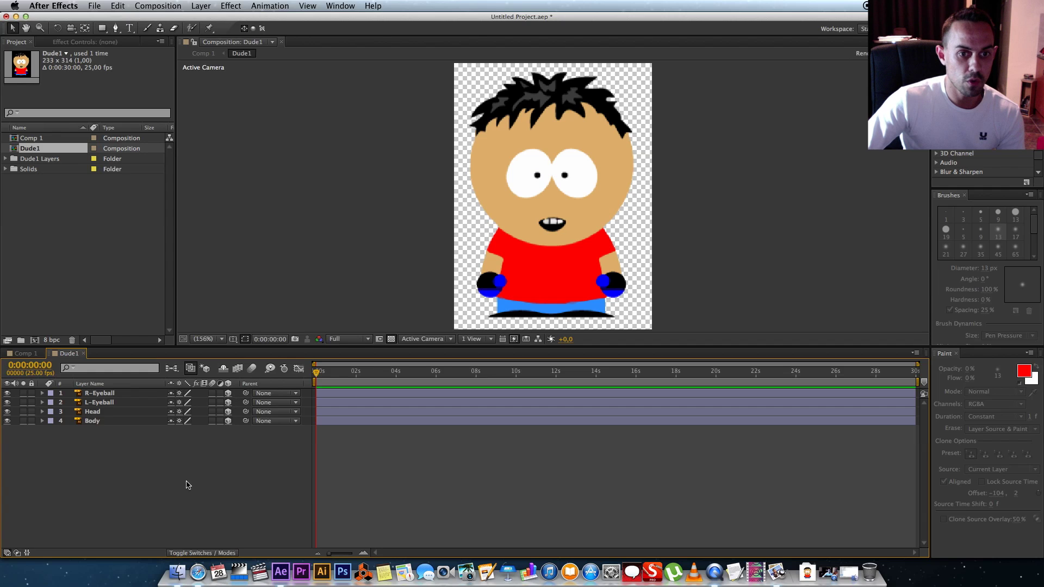
click(84, 354)
Add a two-node camera with the 35mm preset to Comp 1.
right_click(142, 437)
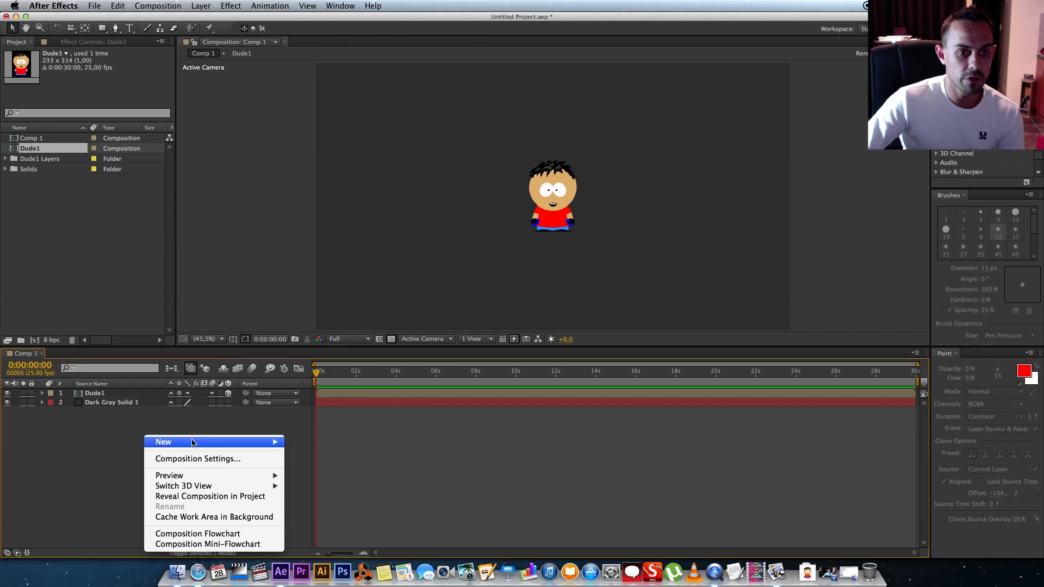
mouse_move(192, 443)
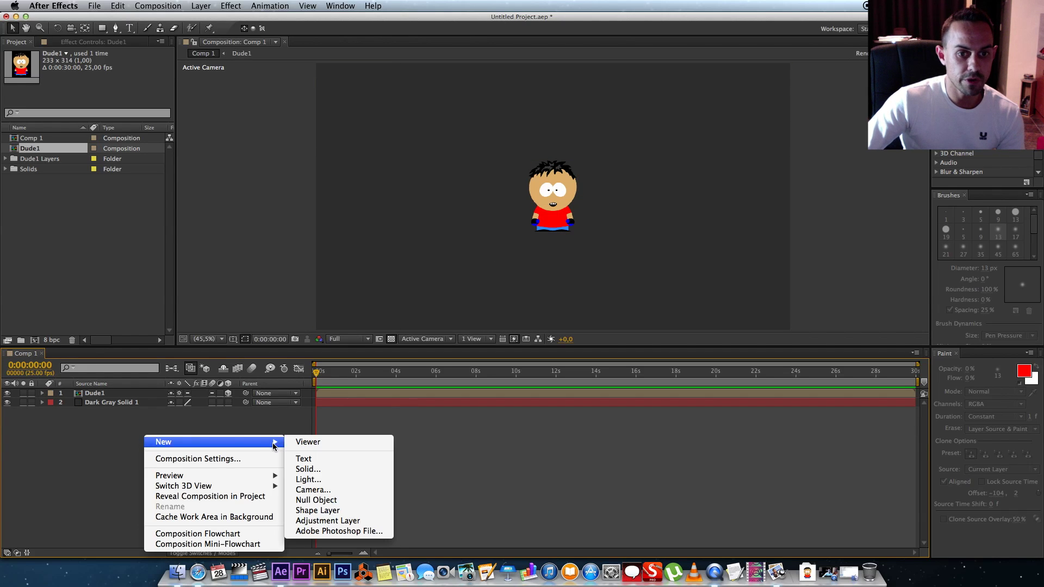
click(304, 490)
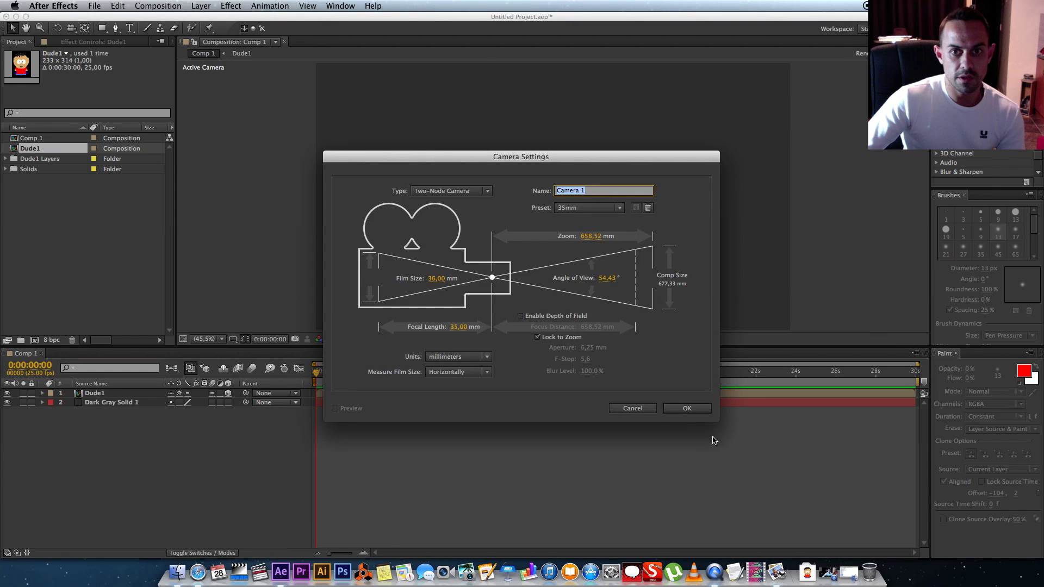
click(689, 409)
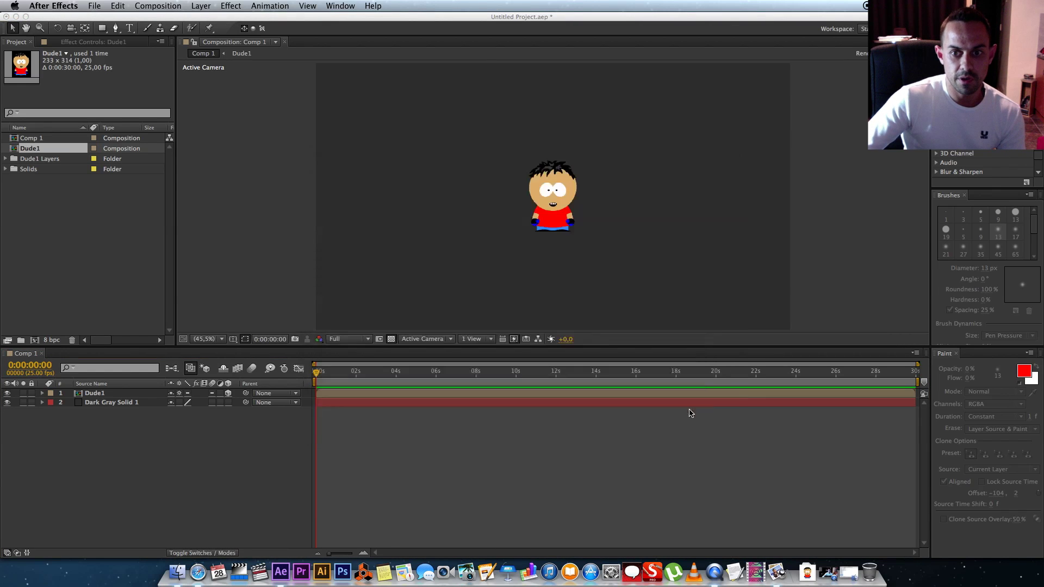
Dolly the camera in with the camera tool until the character fills about half of the frame height.
click(86, 27)
click(111, 65)
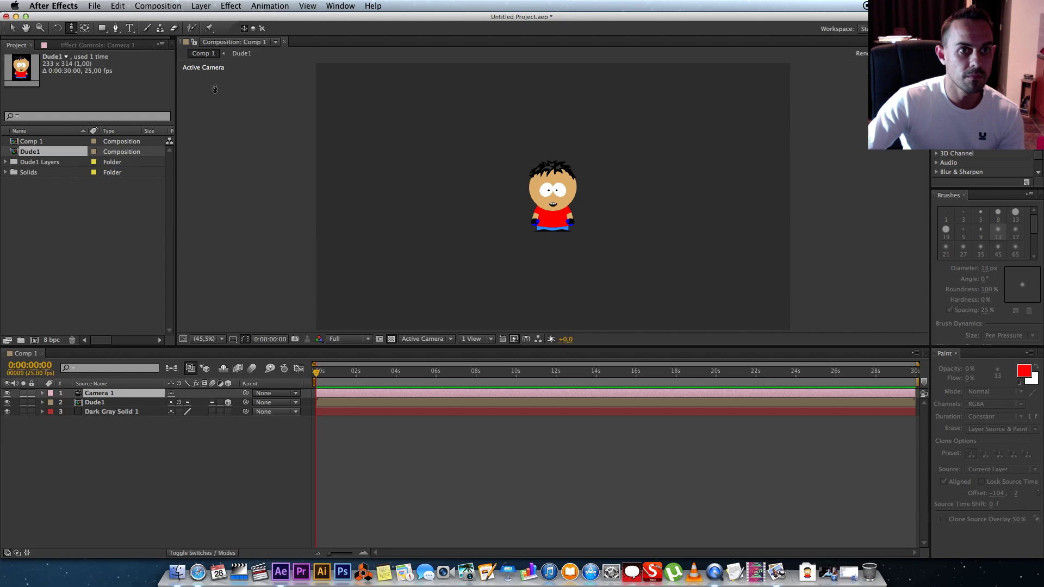
drag(575, 227, 552, 191)
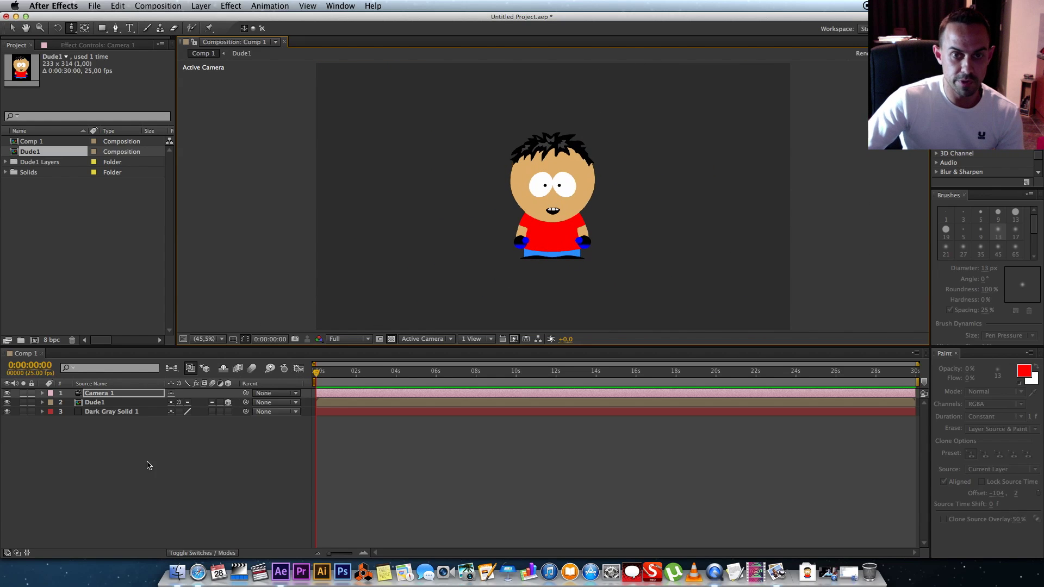
click(141, 468)
click(95, 402)
key(p)
drag(590, 179, 255, 213)
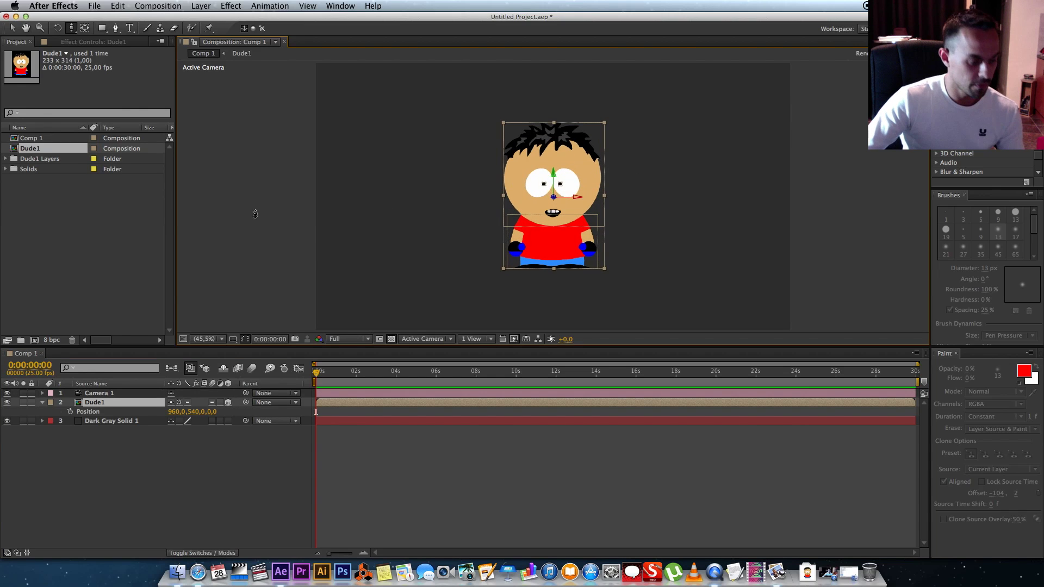
Move the Dude1 layer to the lower left of the frame, about 638.9, 618.7, and start position keyframing at 0:00:00:00.
click(12, 28)
drag(510, 202, 351, 255)
click(112, 452)
click(87, 412)
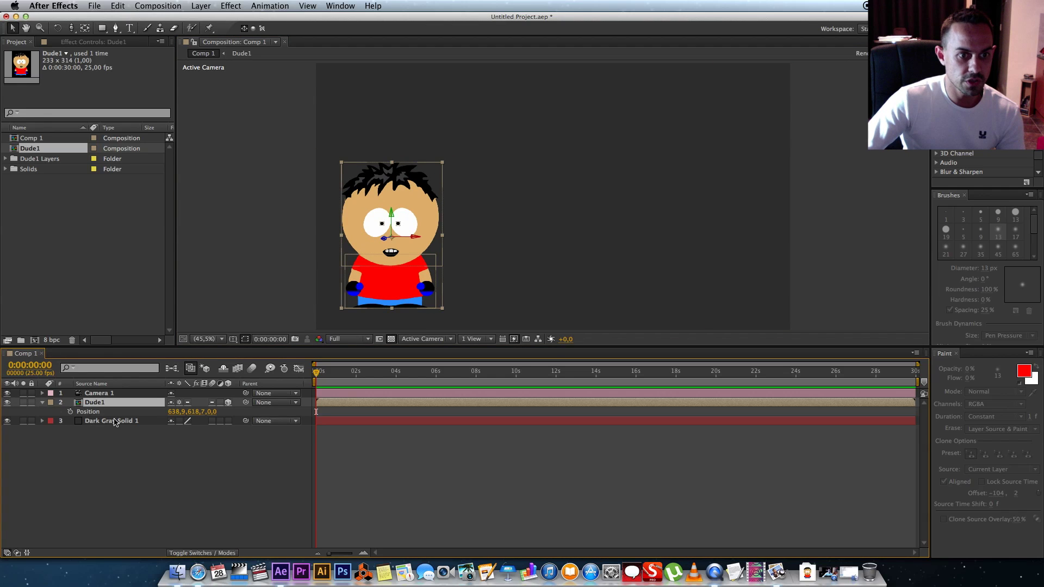
click(70, 412)
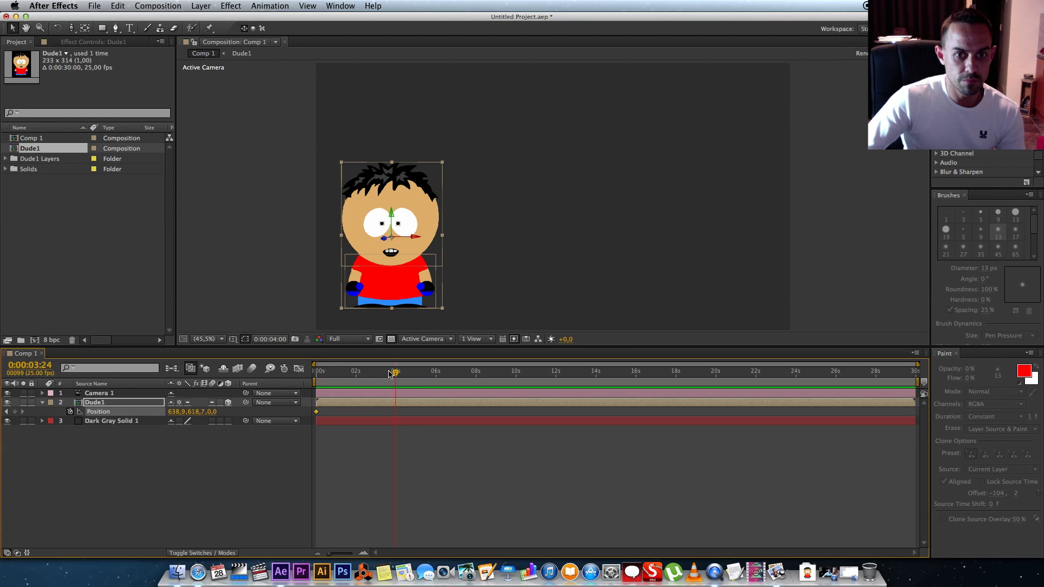
Keyframe Dude1 at about 1148.6, 614.4 on the right side of the frame at 0:00:03:23 and preview the movement.
click(389, 281)
key(alt+shift+p)
drag(386, 281, 644, 281)
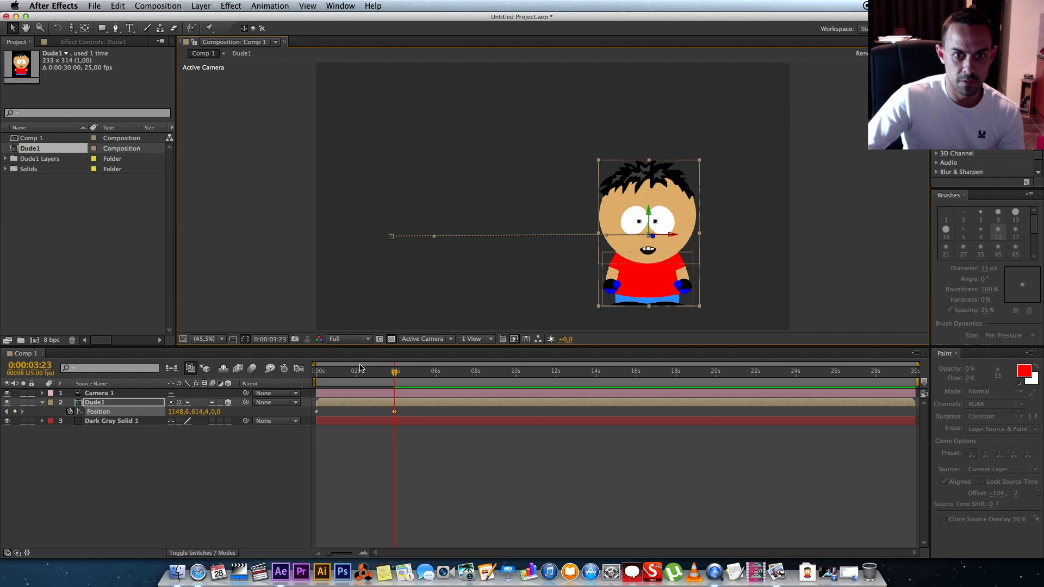
drag(391, 376, 316, 374)
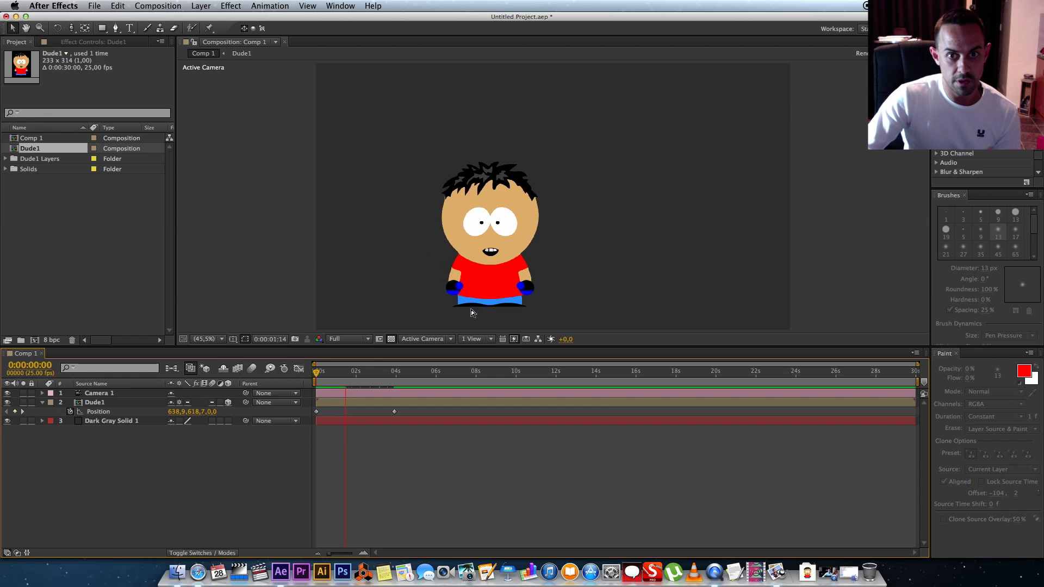
click(381, 374)
key(Home)
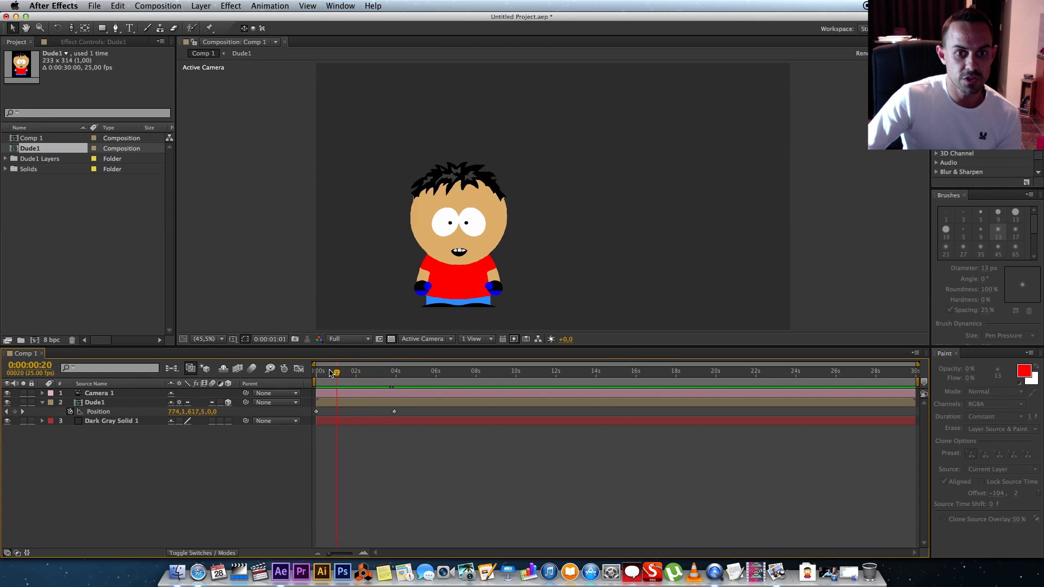
Try rotating the Dude1 layer around its Z axis, and undo the test rotation.
click(112, 411)
key(r)
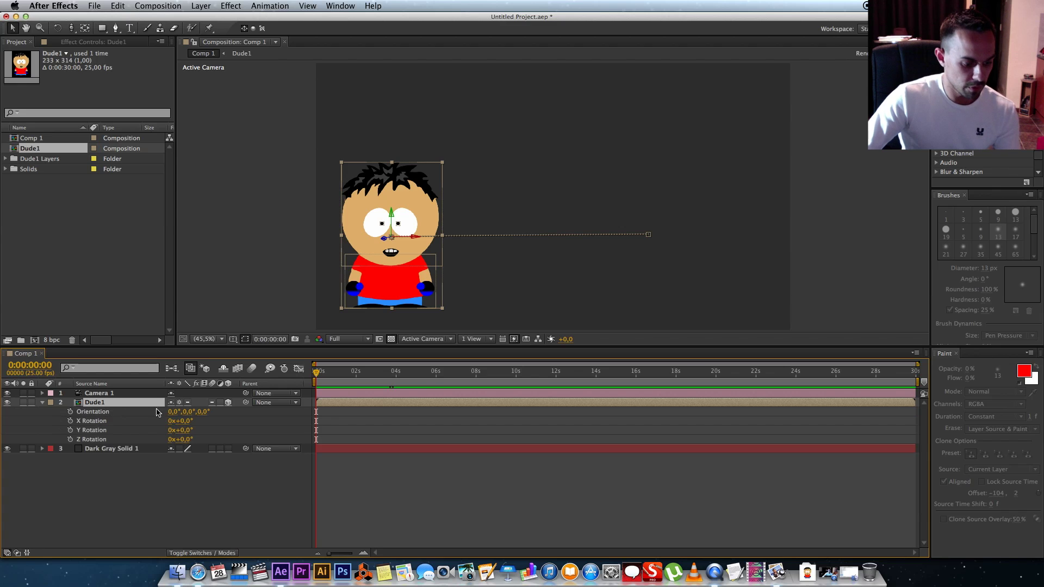
drag(184, 439, 185, 441)
key(super+z)
key(super+z)
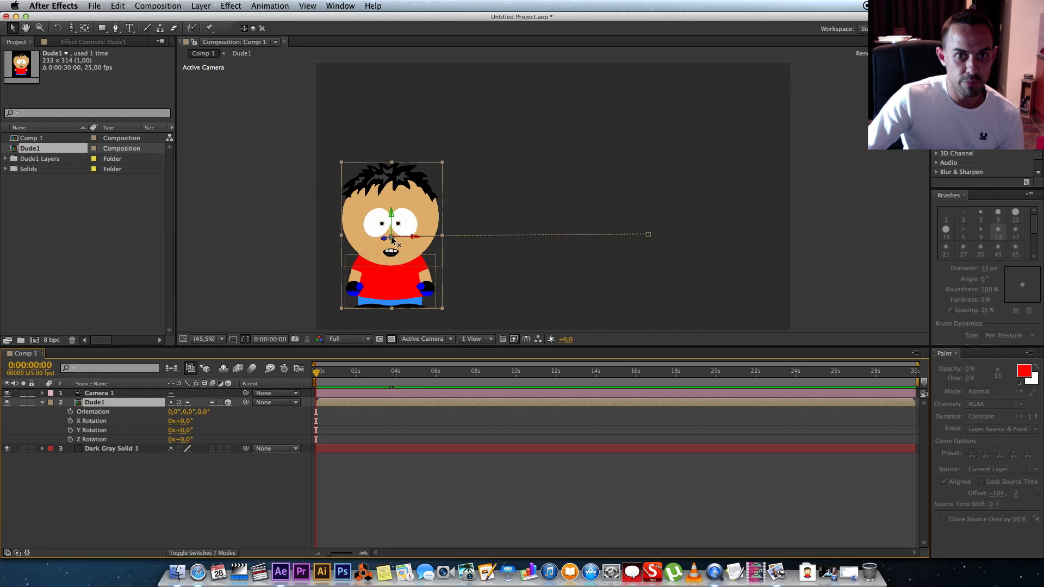
Move Dude1's anchor point down to the character's feet with the Pan Behind tool and go to the position keyframe at 0:00:03:23.
click(86, 29)
drag(391, 241, 390, 311)
drag(317, 374, 403, 383)
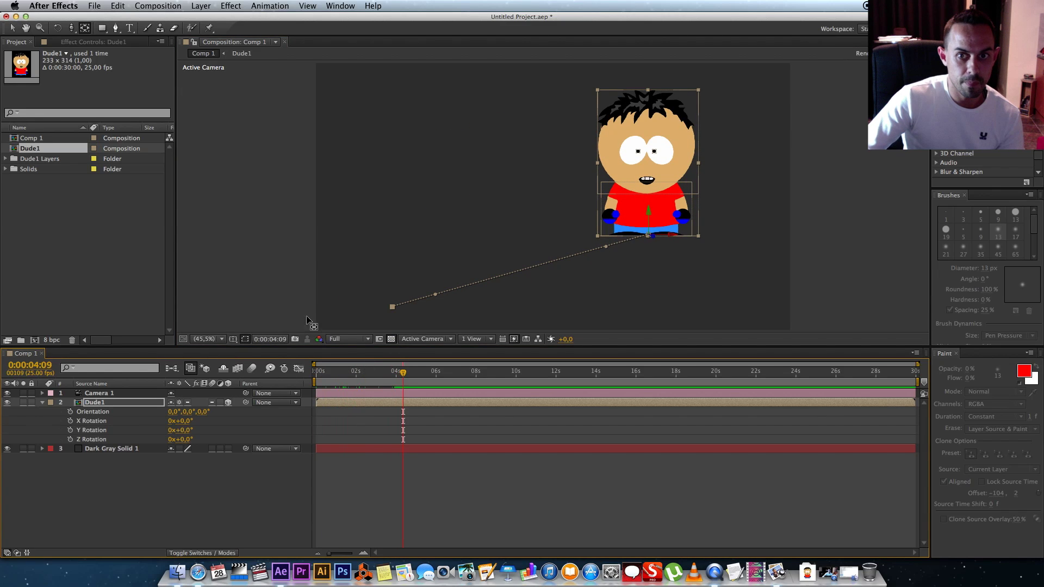
click(12, 27)
key(p)
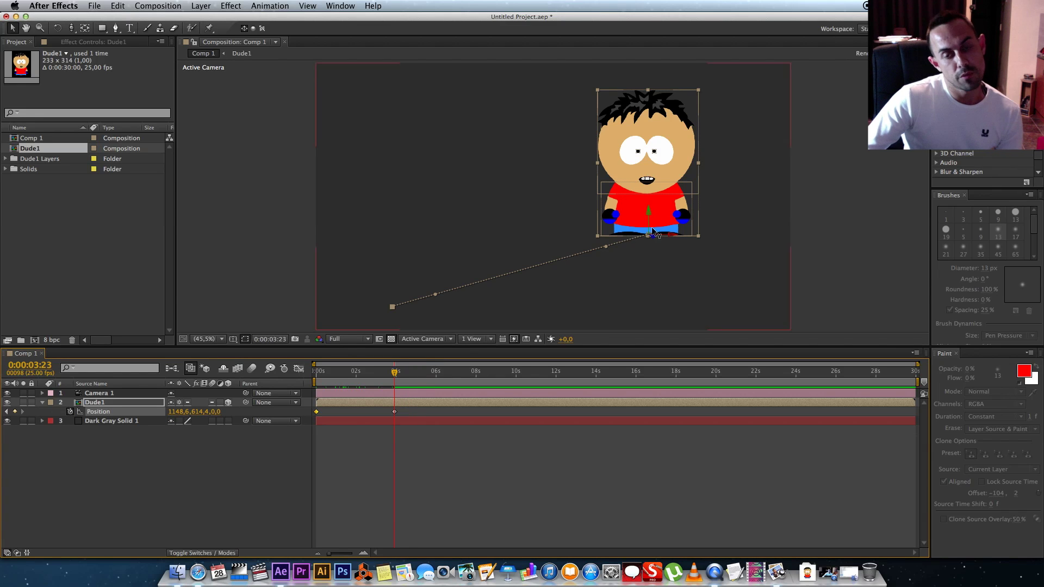
Lower Dude1 at the 0:00:03:23 keyframe to level its motion path, and return to 0:00:00:00.
drag(652, 228, 682, 247)
drag(394, 372, 302, 371)
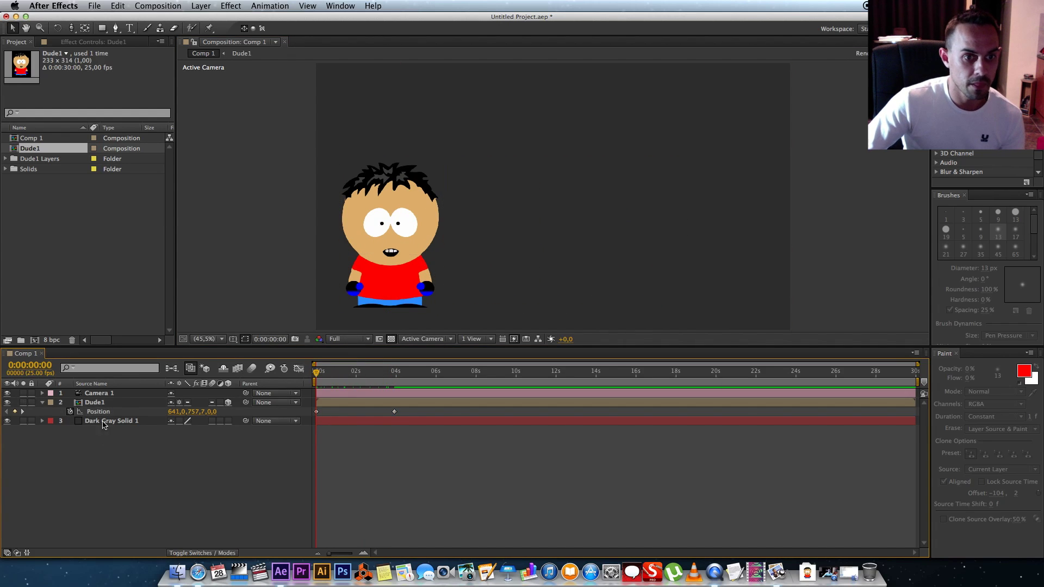
Start Z Rotation keyframing on Dude1 at 0:00:00:00, and add keyframes with opposite tilts of 9° and then -4° at 0:00:01:01.
key(r)
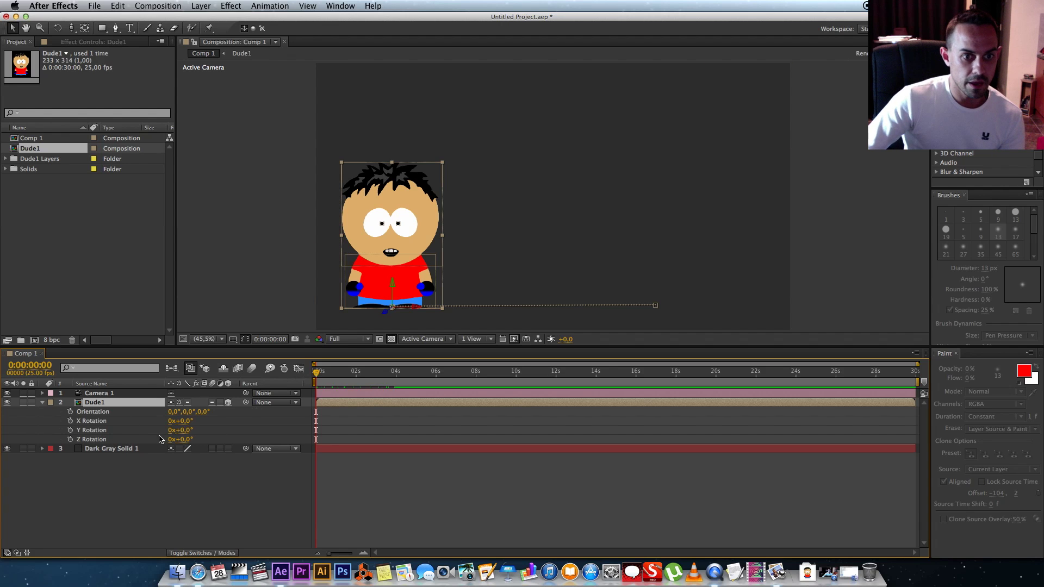
mouse_move(185, 439)
mouse_down()
mouse_move(196, 439)
mouse_move(182, 440)
mouse_move(186, 450)
mouse_move(183, 439)
mouse_move(197, 443)
mouse_up()
click(71, 439)
key(space)
drag(330, 372, 338, 375)
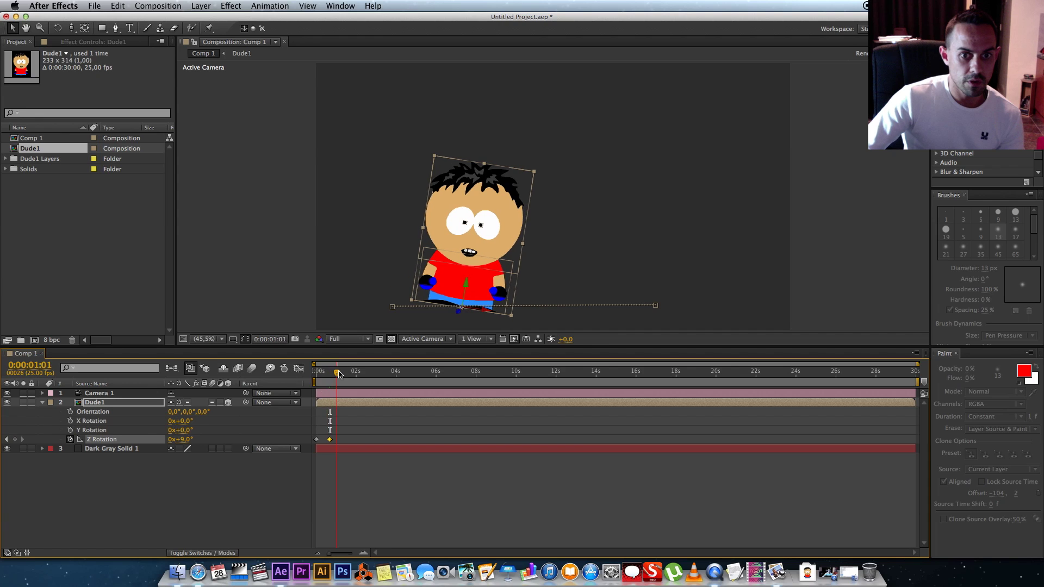
drag(184, 442, 180, 442)
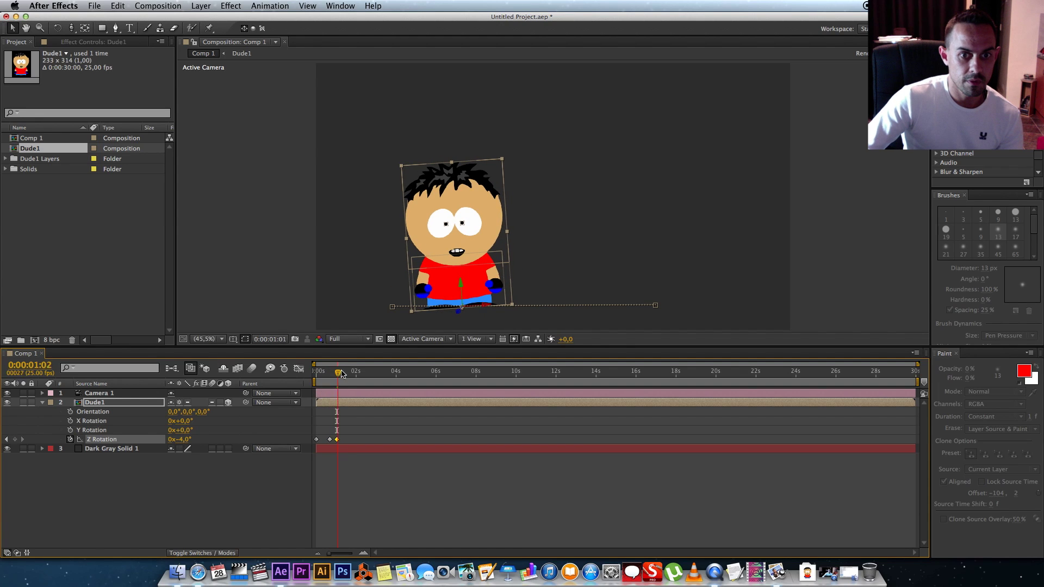
Add two more opposite Z Rotation tilts to Dude1, ending with a backward lean at 0:00:02:03.
drag(342, 374, 349, 373)
drag(182, 443, 193, 443)
drag(348, 373, 358, 373)
drag(189, 440, 177, 443)
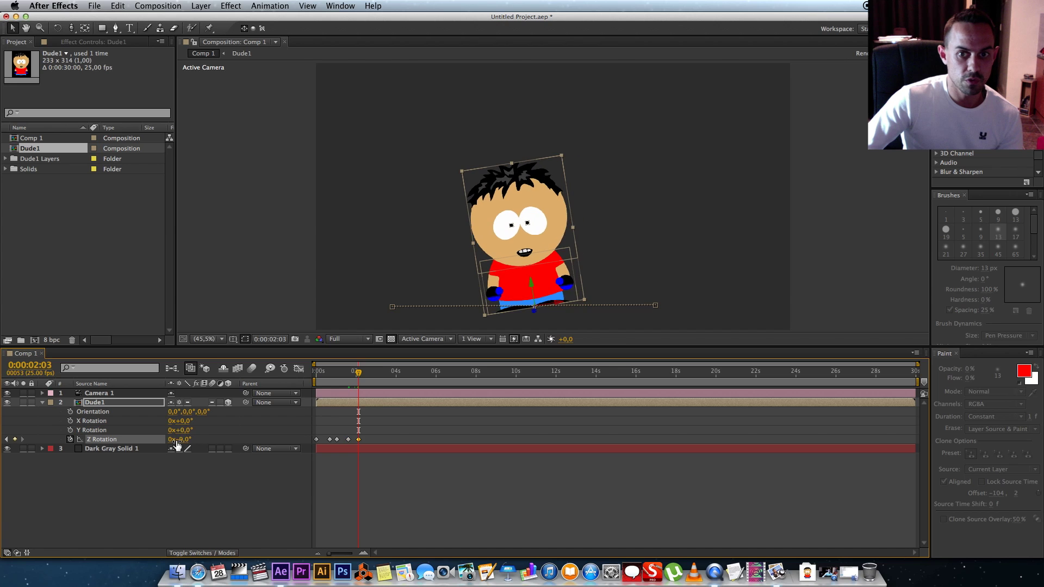
Keyframe Dude1's last forward and backward tilts, bring Z Rotation to 0° at 0:00:03:23, and preview the walk from the start.
drag(364, 375, 380, 374)
drag(181, 440, 182, 444)
click(383, 364)
drag(391, 375, 397, 375)
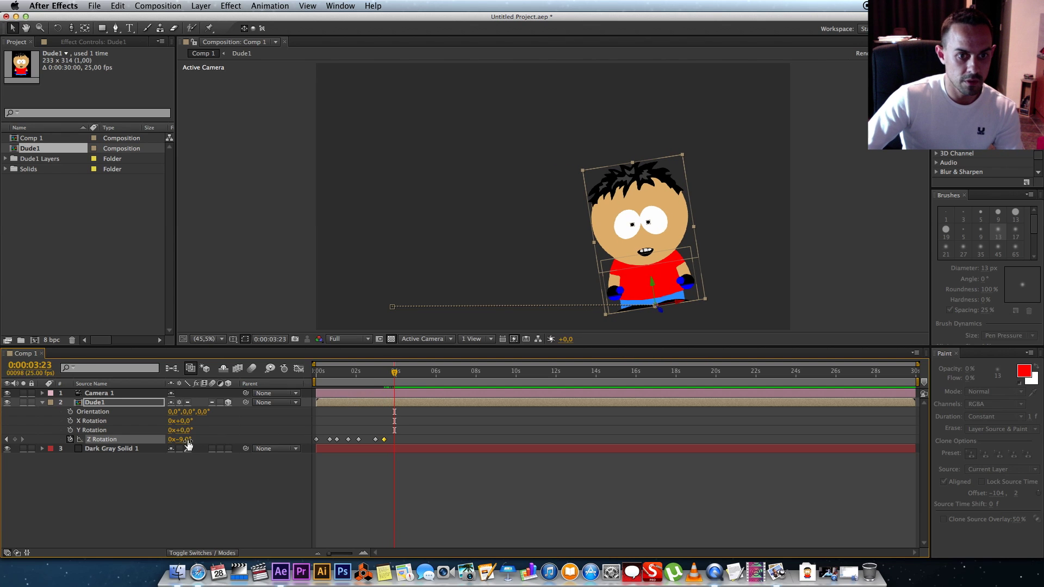
text(-7)
key(Return)
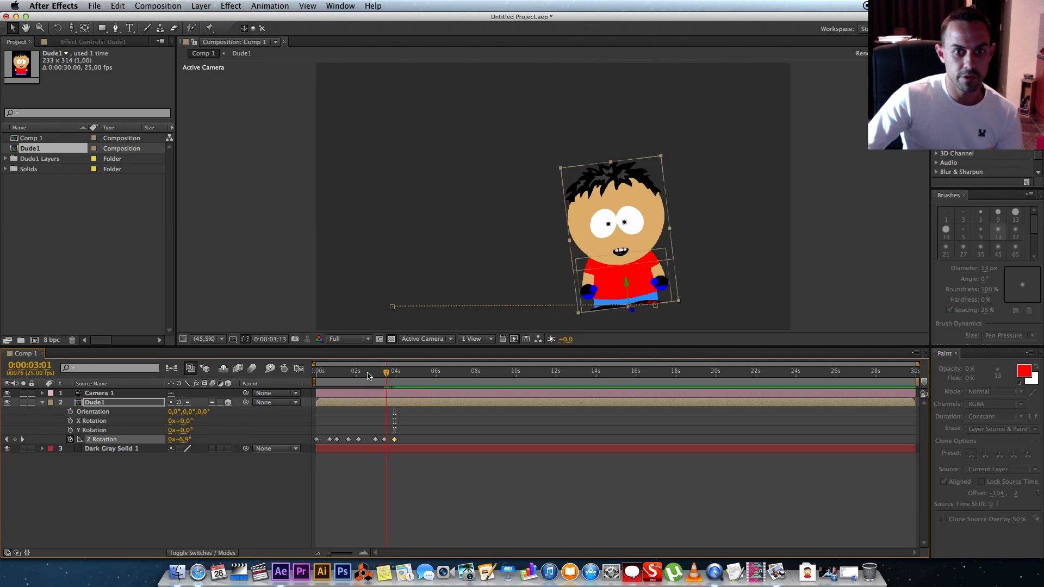
key(Home)
key(space)
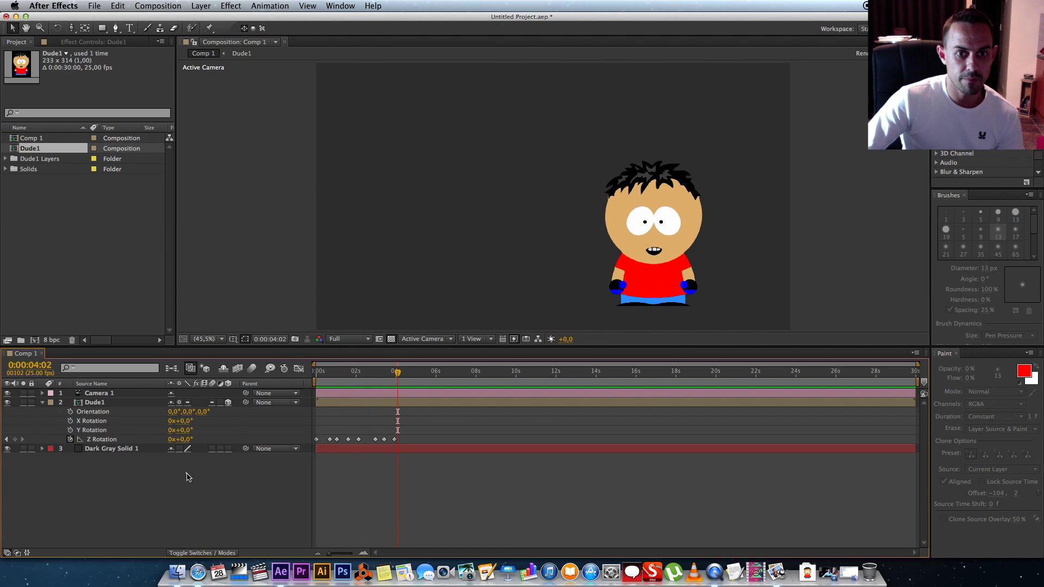
Open the Dude1 composition and move the Head layer's anchor point down to the chin with the Pan Behind tool.
drag(382, 374, 337, 373)
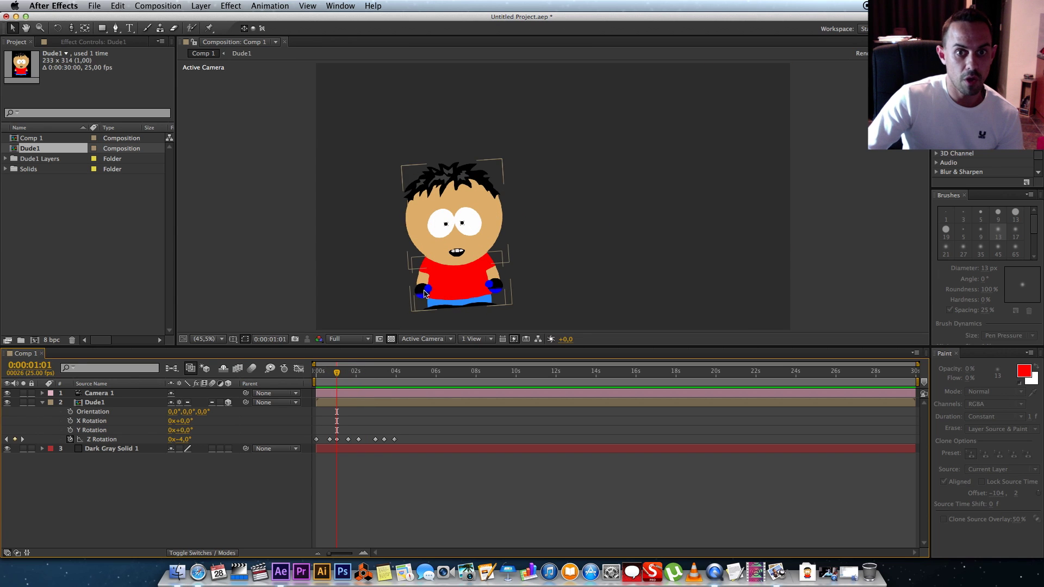
click(43, 402)
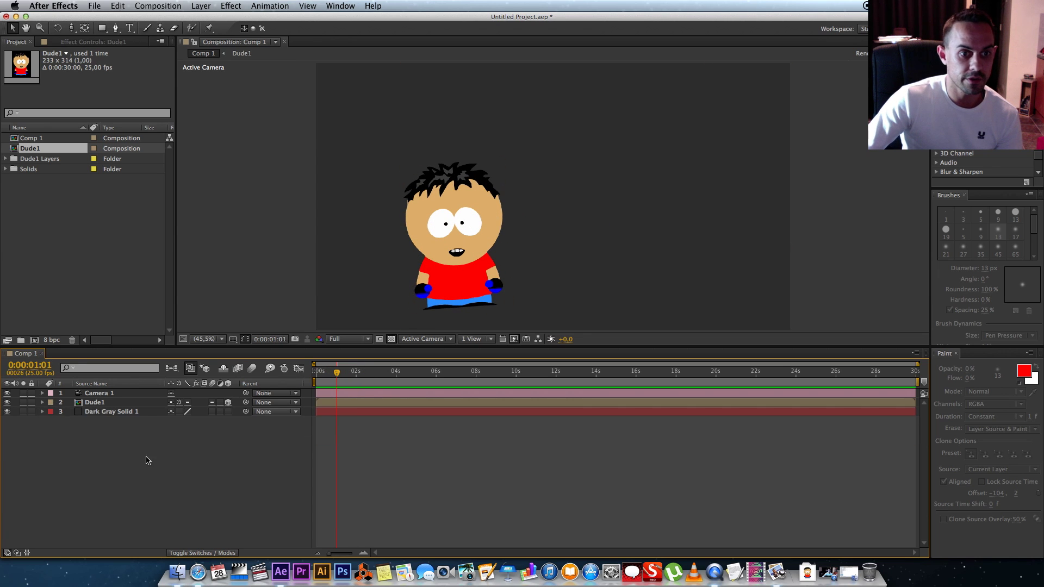
double_click(95, 402)
click(101, 412)
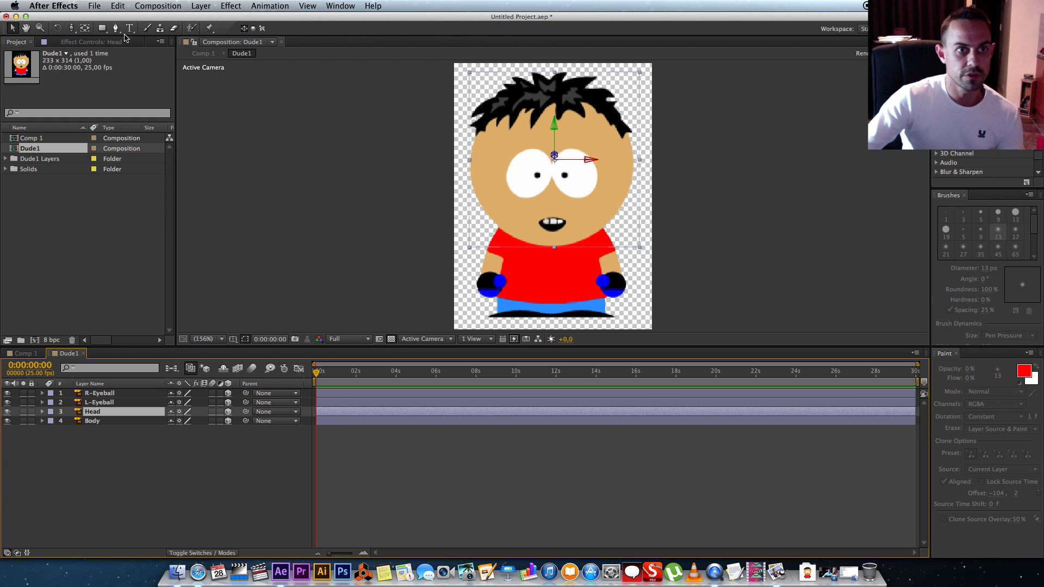
click(84, 29)
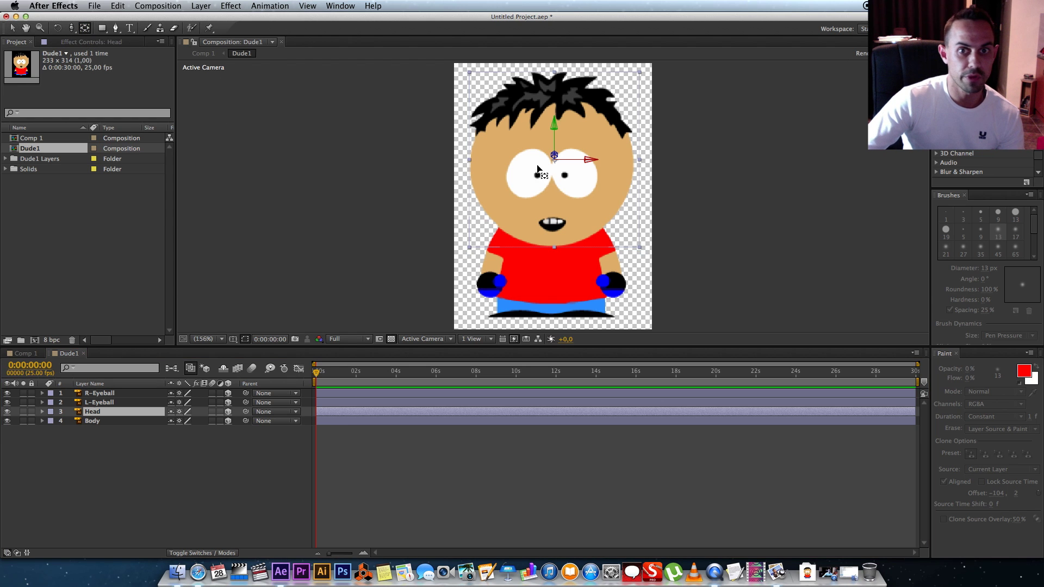
drag(556, 162, 555, 247)
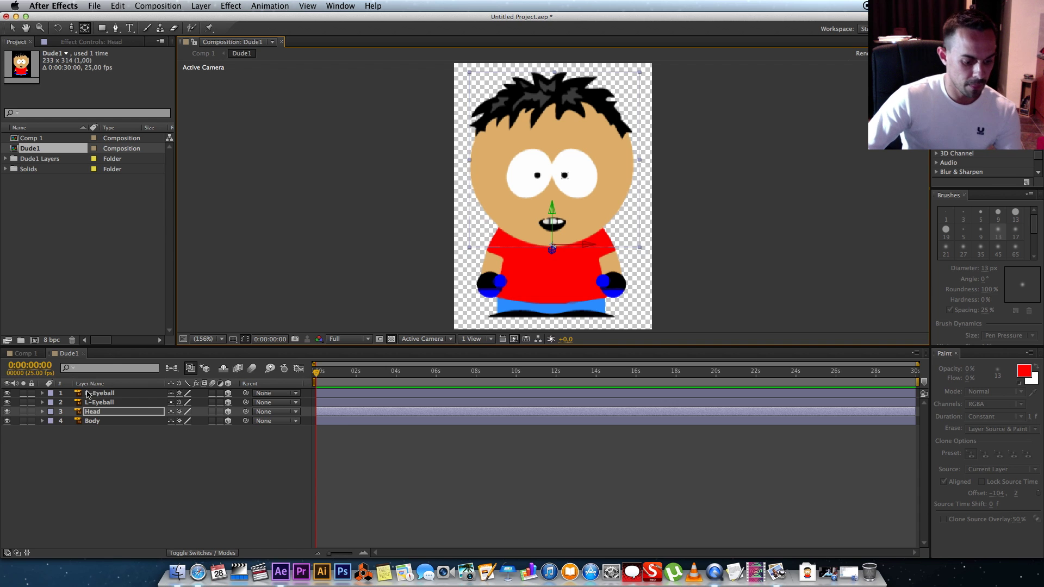
Try rotating the Head layer around its Z axis, and undo the test rotation.
key(r)
mouse_move(189, 449)
mouse_down()
mouse_move(202, 469)
mouse_move(190, 449)
mouse_up()
key(super+z)
key(super+z)
Parent the R-Eyeball and L-Eyeball layers to the Head layer.
click(109, 394)
shift+click(114, 402)
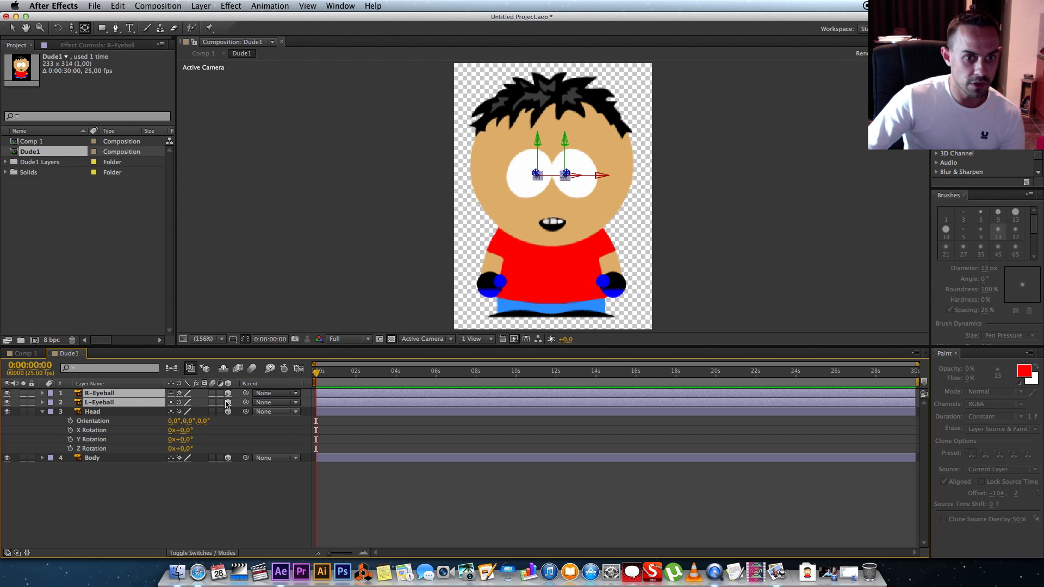
drag(246, 396, 215, 412)
drag(129, 415, 129, 413)
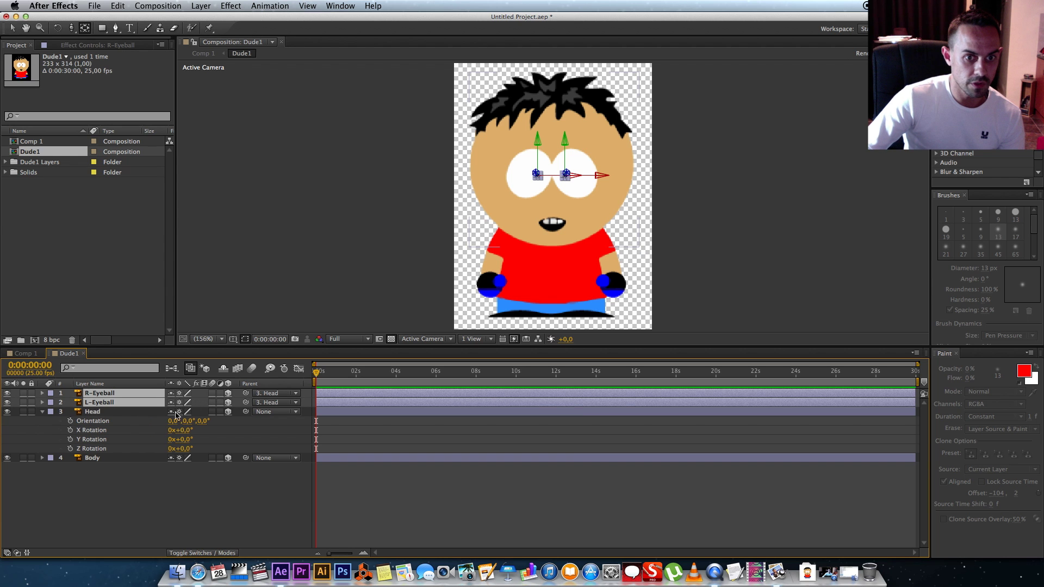
click(145, 492)
Test the eyeball parenting by rotating the Head layer 1° around its Z axis, and undo the rotation.
drag(181, 449, 180, 446)
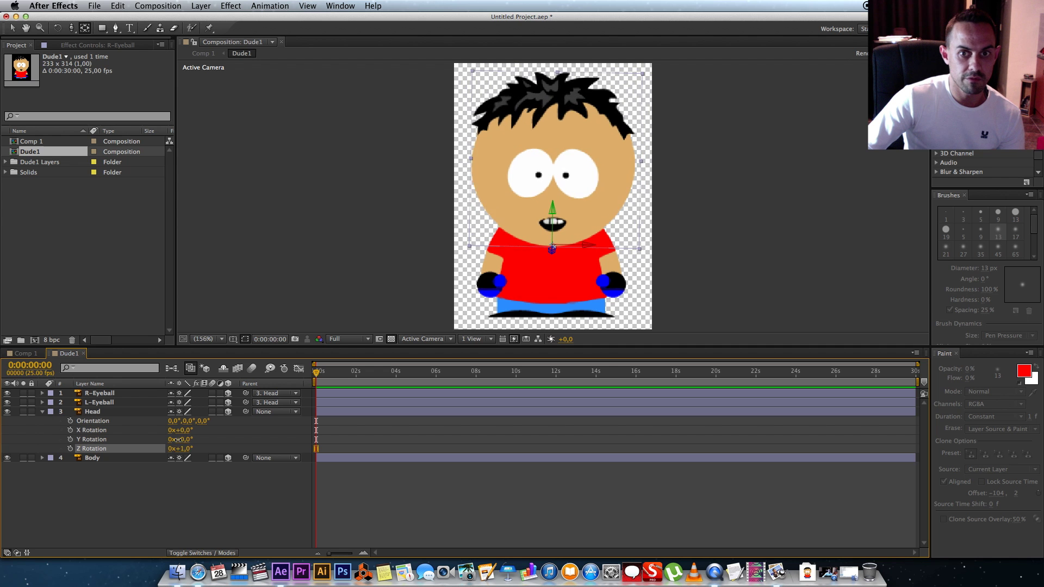
key(super+z)
click(157, 475)
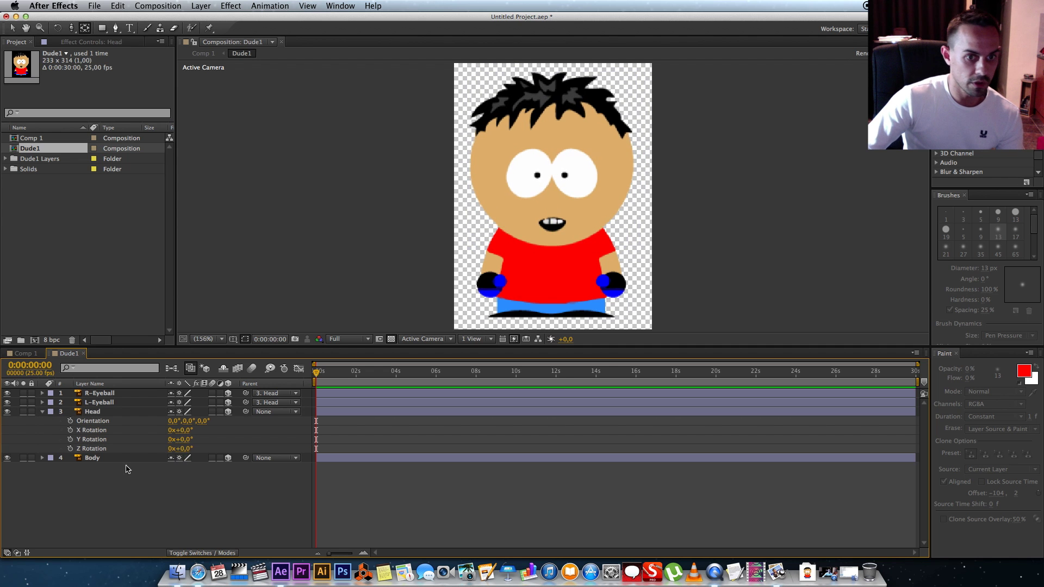
Add the expression wiggle(3,4) to the Head layer's Z Rotation and return to the start of the timeline.
alt+click(71, 449)
text(wiggle(3,4)
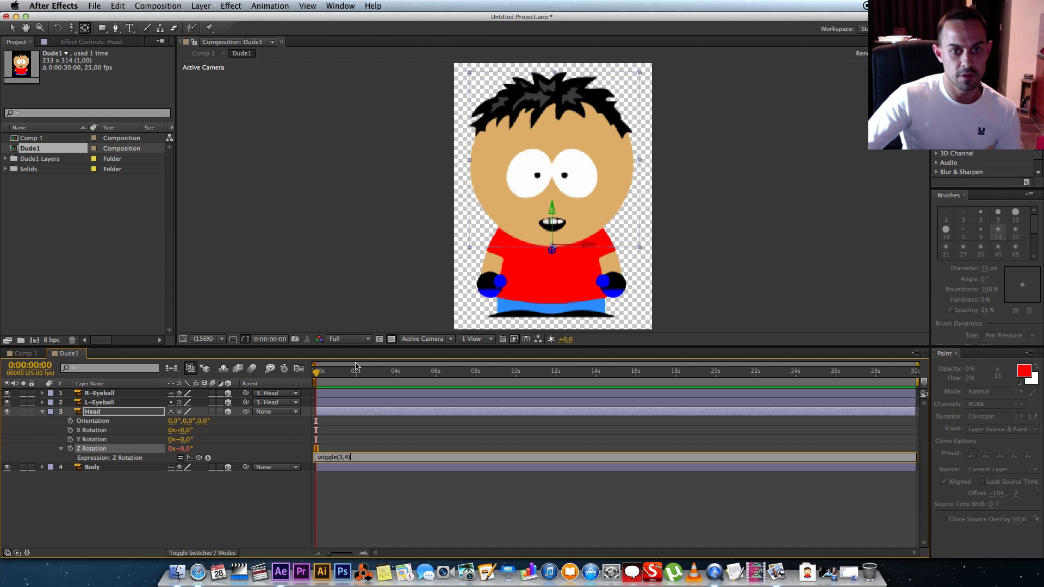
mouse_move(322, 368)
mouse_down()
mouse_move(424, 368)
mouse_move(302, 367)
mouse_up()
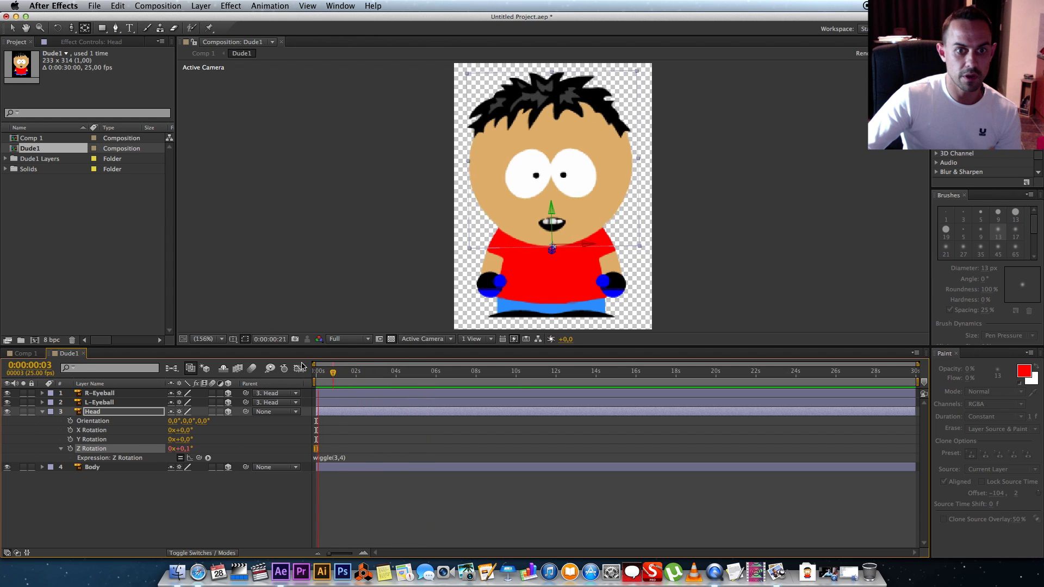
Preview Dude1's walk with the wiggling head in Comp 1.
click(39, 354)
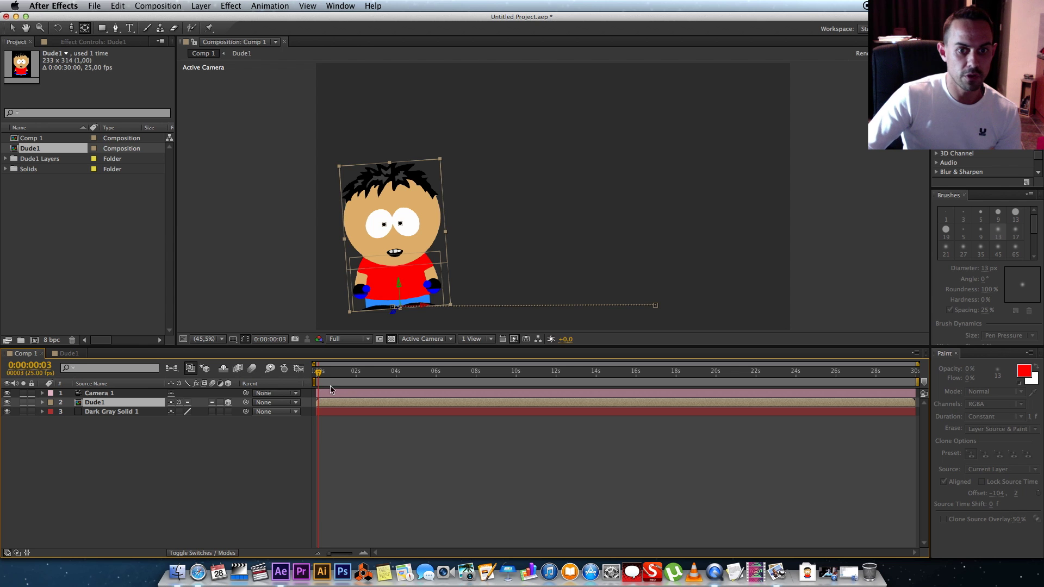
key(space)
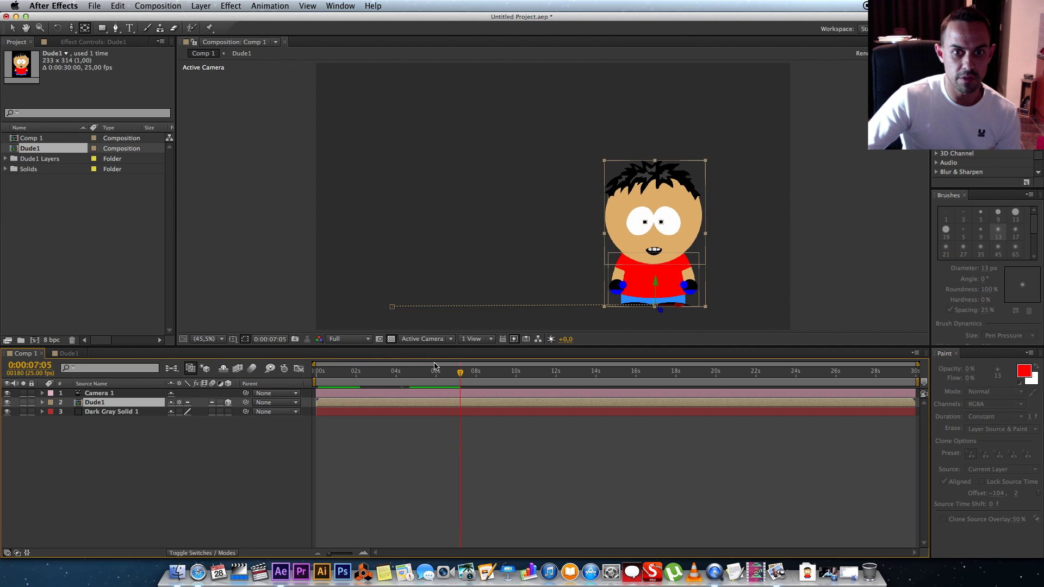
key(space)
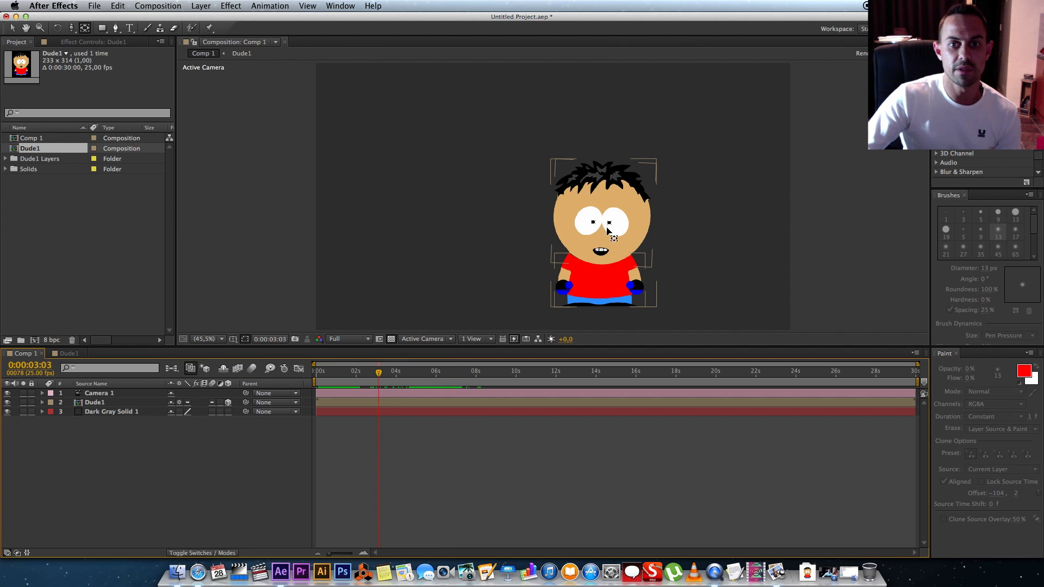
drag(379, 373, 406, 374)
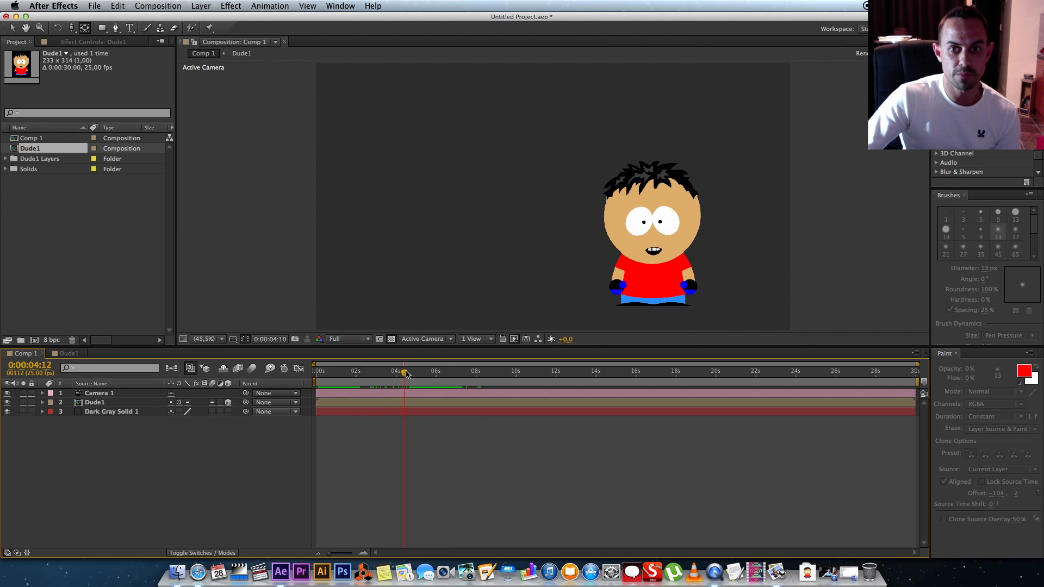
Reopen the Dude1 composition and collapse the Head layer's properties.
double_click(108, 404)
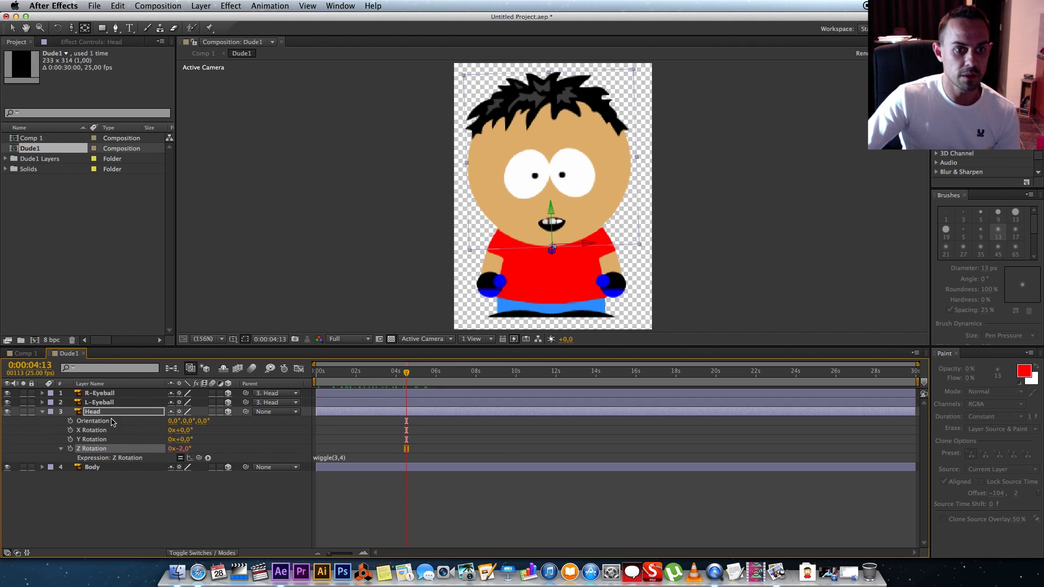
click(62, 440)
click(42, 412)
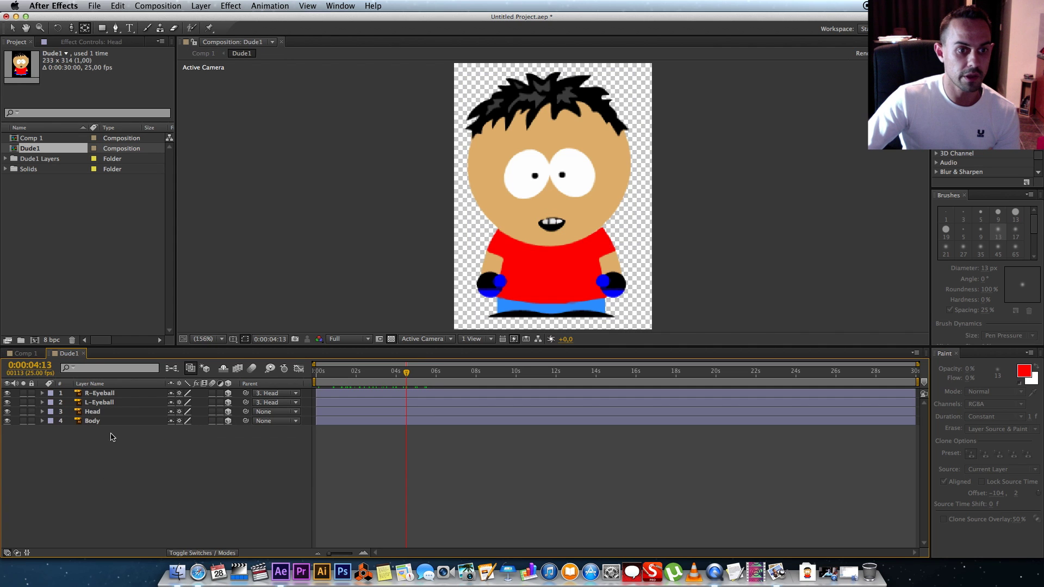
Reveal the Position of the R-Eyeball and L-Eyeball layers and start position keyframing on both at 0:00:04:13.
click(106, 393)
shift+click(102, 406)
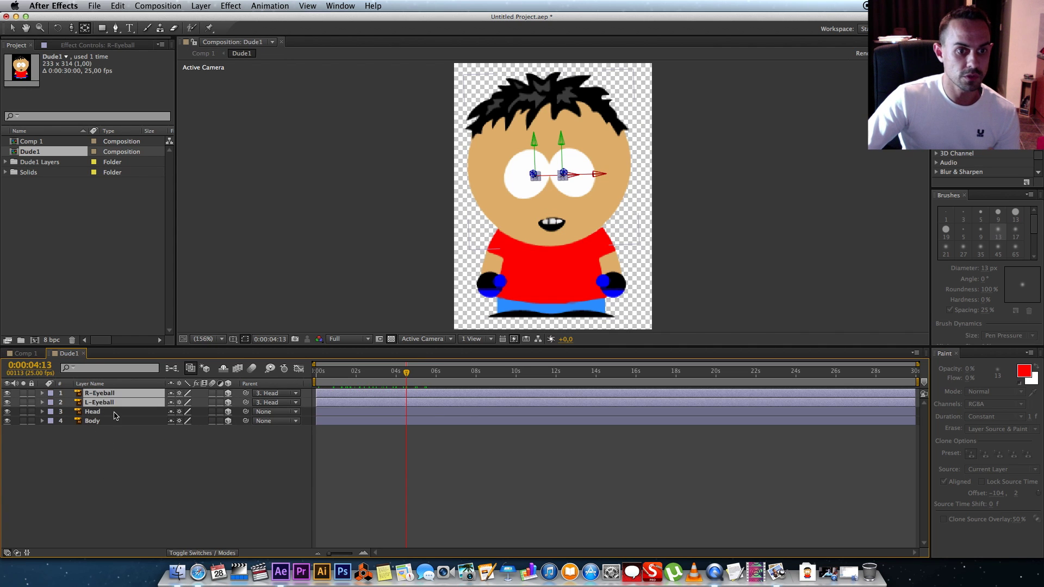
key(r)
key(r)
key(p)
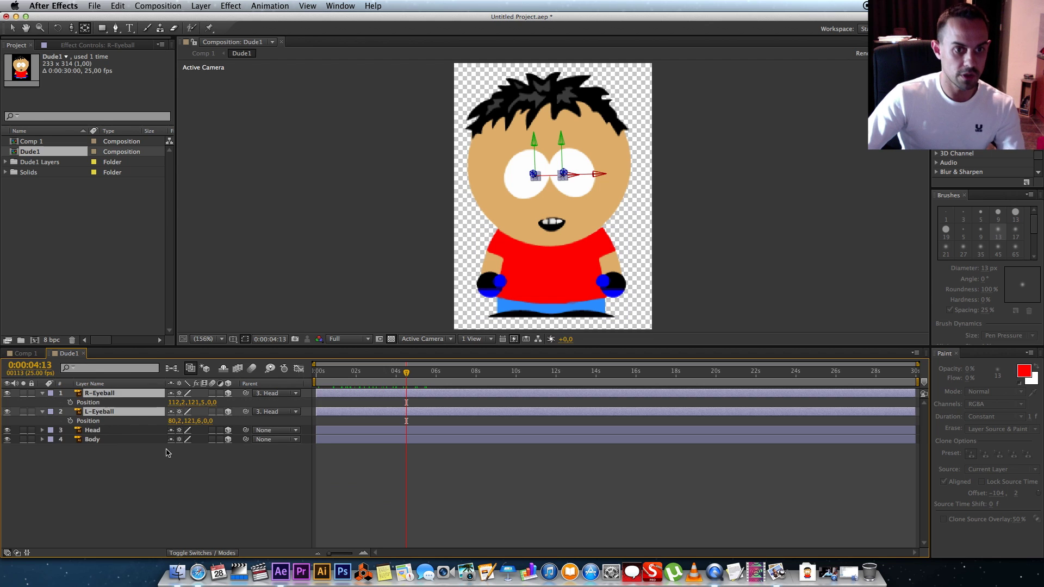
click(151, 448)
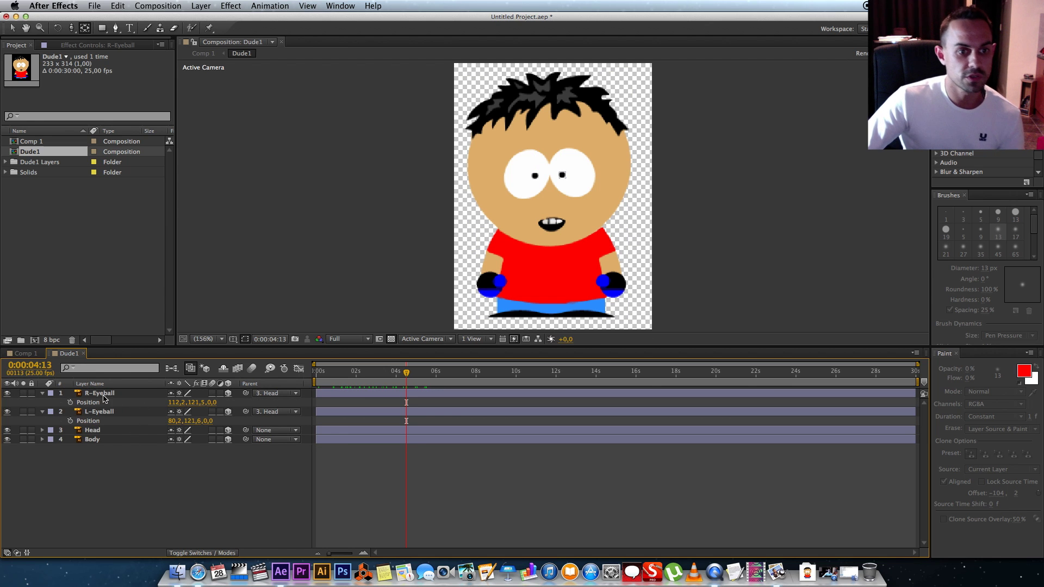
click(70, 402)
click(70, 421)
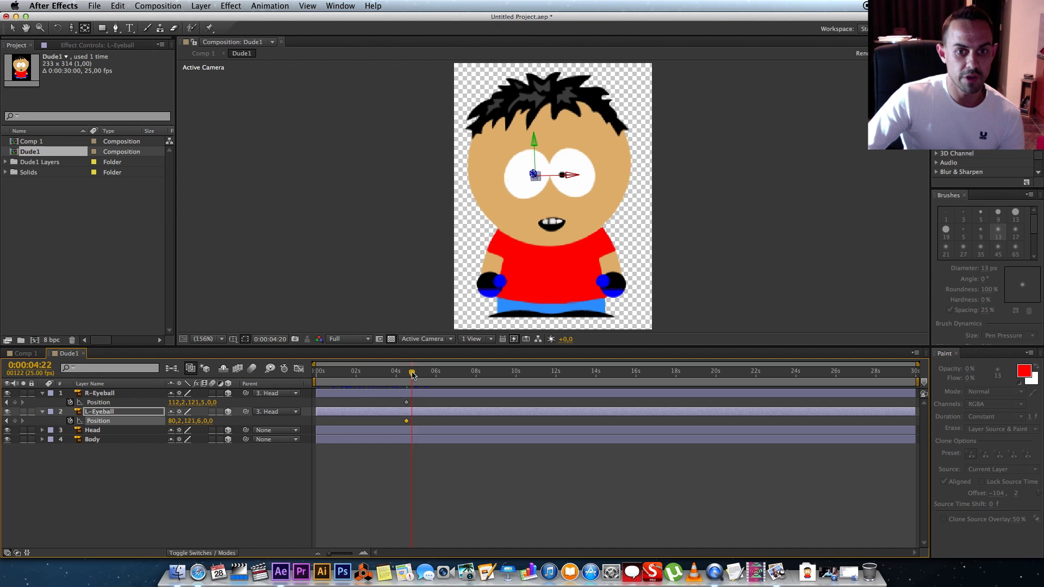
At 0:00:05:00, move both eyeballs horizontally to the right, to X positions of about 124.4 and 92.4.
drag(412, 374, 416, 375)
click(106, 463)
click(101, 416)
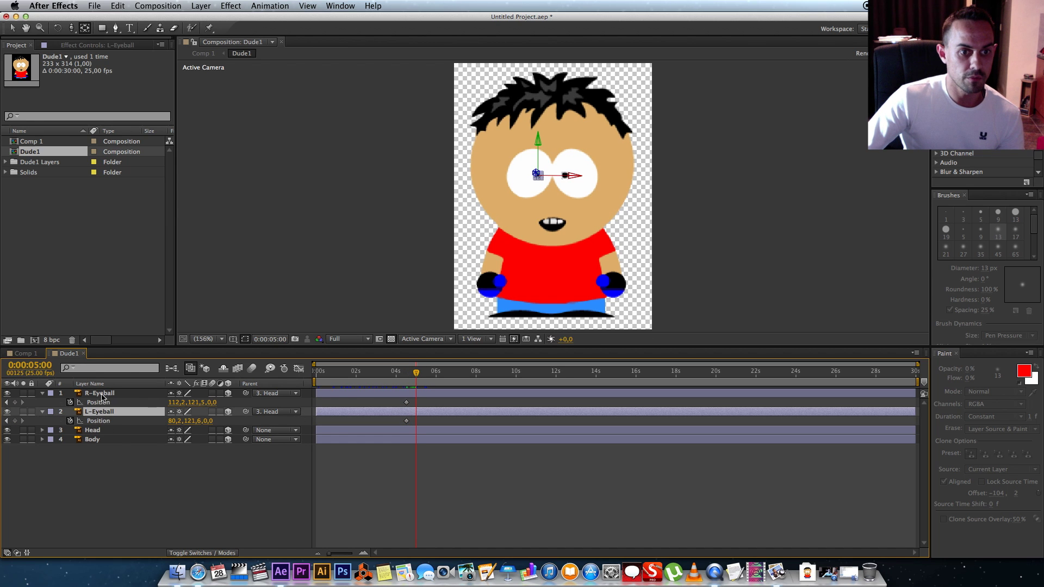
shift+click(103, 395)
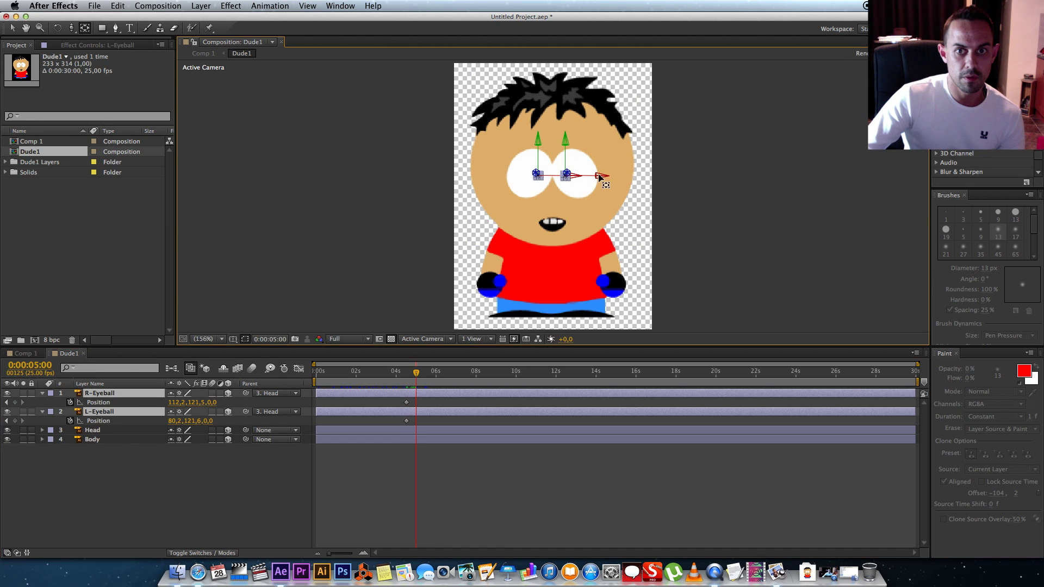
click(15, 29)
drag(595, 181, 614, 179)
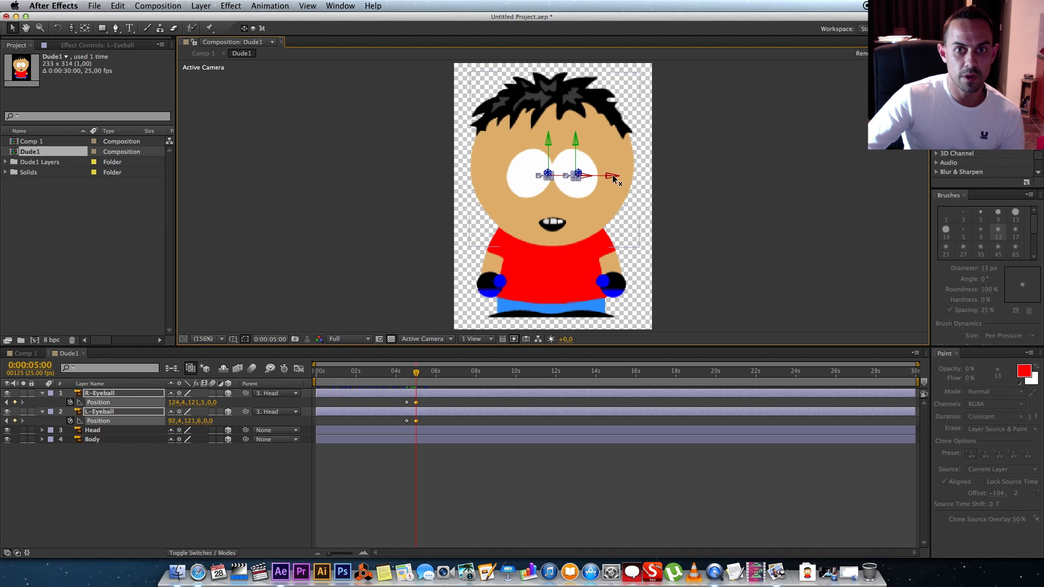
At 0:00:05:16, move both eyeballs horizontally to the left, to X positions of about 103.3 and 71.3.
click(416, 375)
key(space)
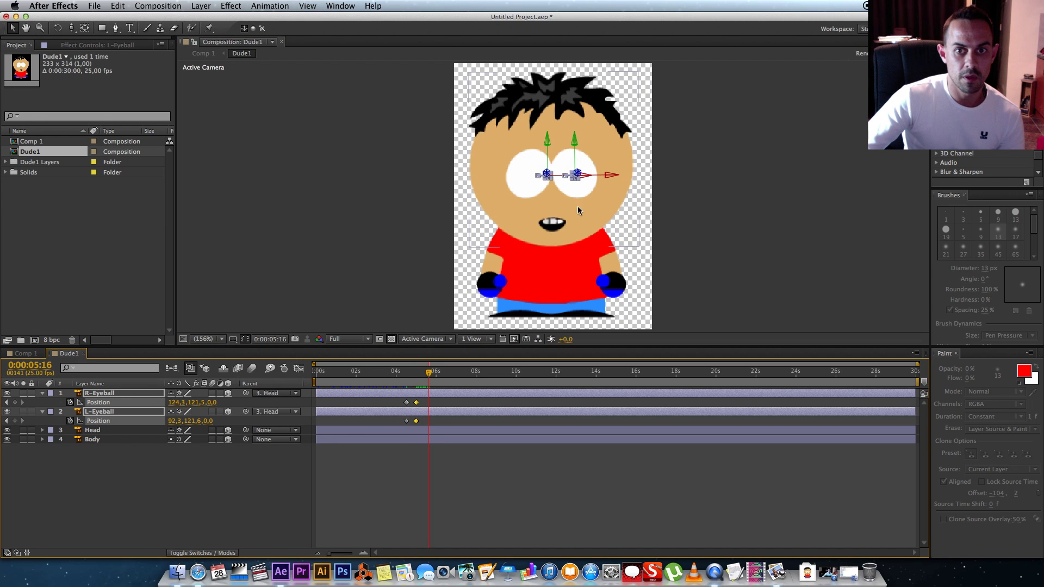
drag(611, 178, 593, 175)
At 0:00:06:11, move both eyeballs back toward the centre, to X positions of about 114.8 and 82.8.
click(429, 374)
key(space)
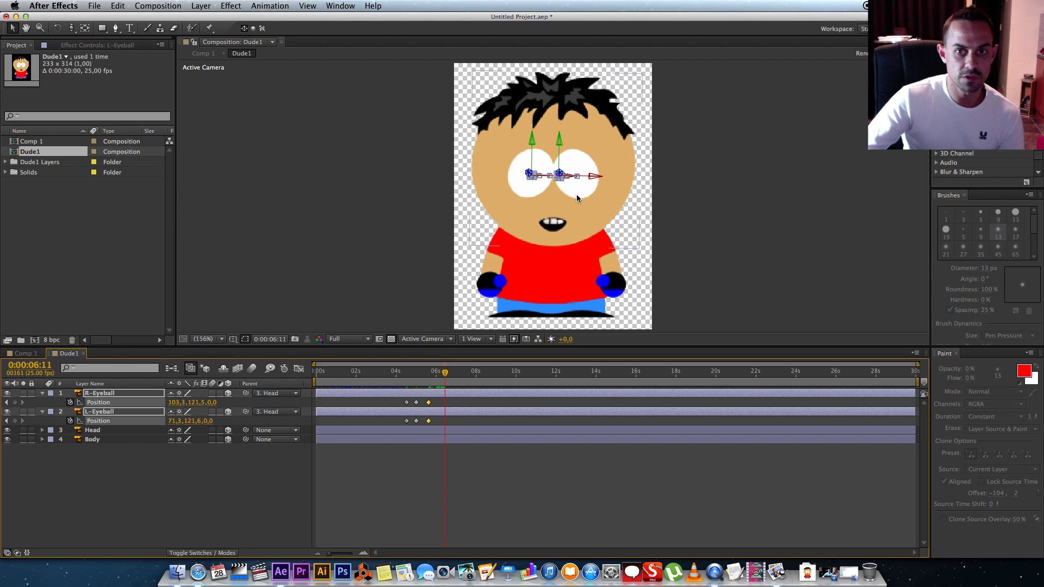
drag(597, 177, 607, 177)
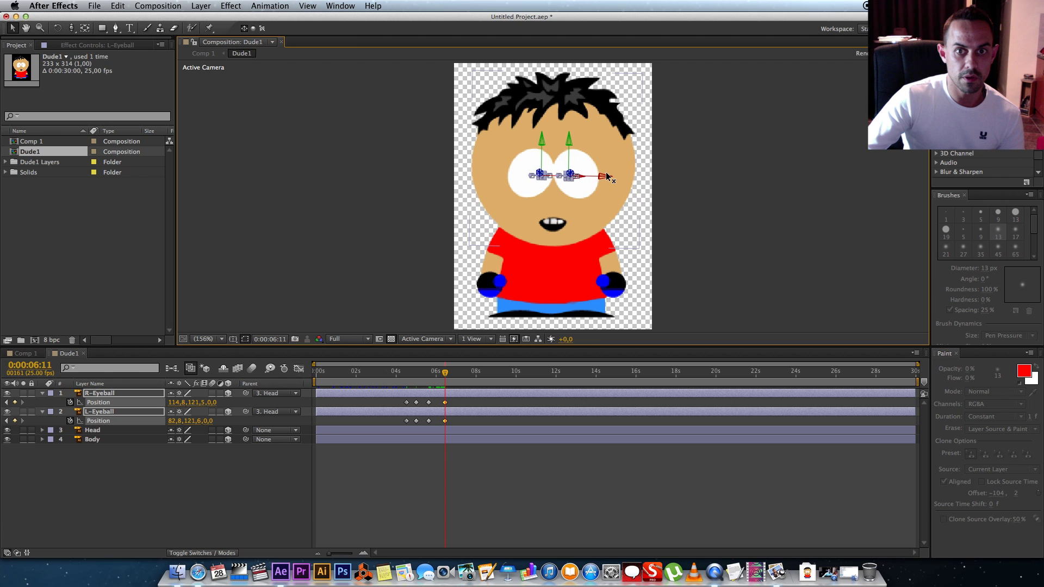
Scrub past the last eye keyframes to 0:00:07:22 to check the movement, and return to Comp 1 with nothing selected.
click(326, 459)
click(435, 370)
drag(436, 370, 474, 373)
click(29, 356)
click(140, 451)
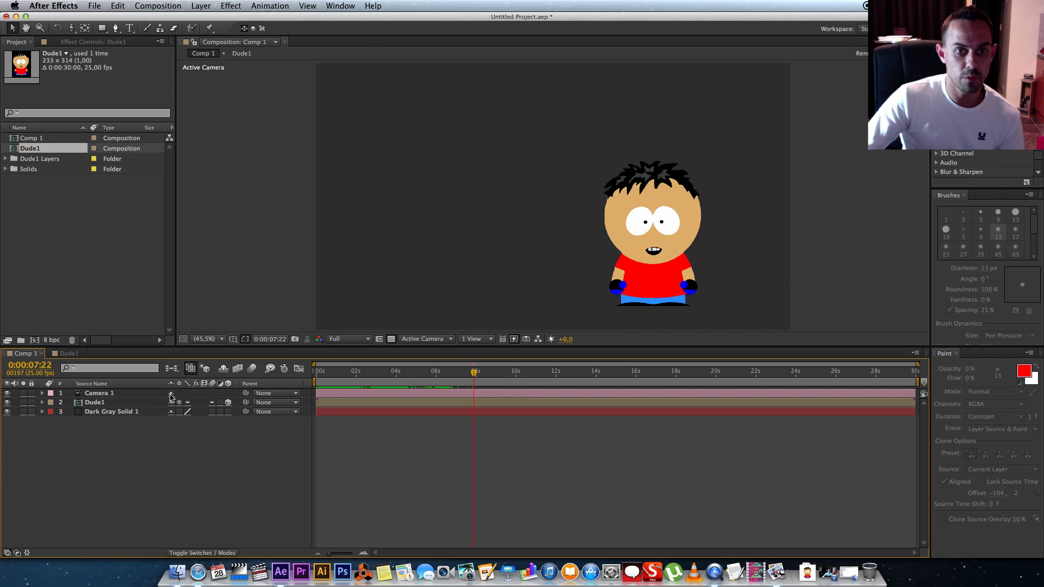
Reveal Camera 1's Position and, at 0:00:00:00, move the camera in to a Z position of about -610.6 and start position keyframing.
click(101, 394)
key(p)
click(73, 28)
mouse_move(517, 249)
mouse_down()
mouse_move(524, 226)
mouse_move(522, 263)
mouse_move(524, 254)
mouse_up()
key(super+z)
drag(472, 377, 316, 376)
drag(524, 269, 502, 200)
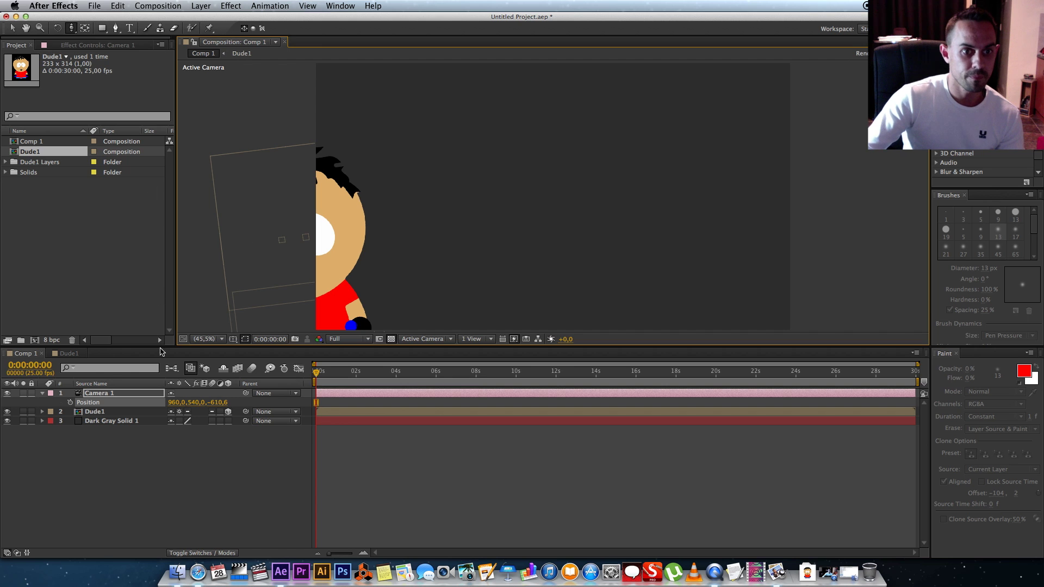
click(69, 402)
At 0:00:04:02, pull Camera 1 back to a Z position of about -957.4, preview the camera move and collapse the camera layer.
drag(340, 374, 398, 373)
drag(559, 217, 526, 324)
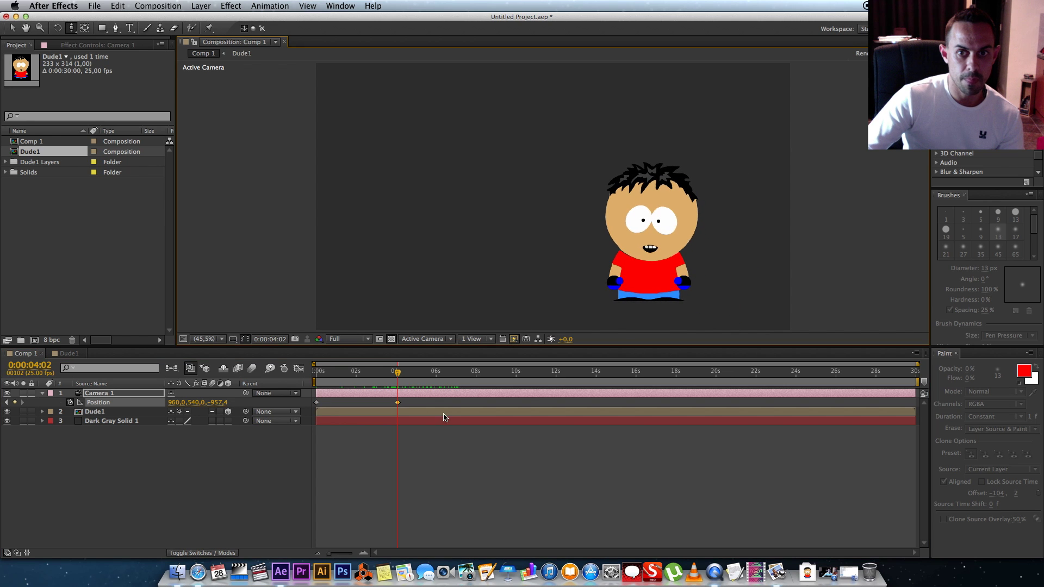
key(space)
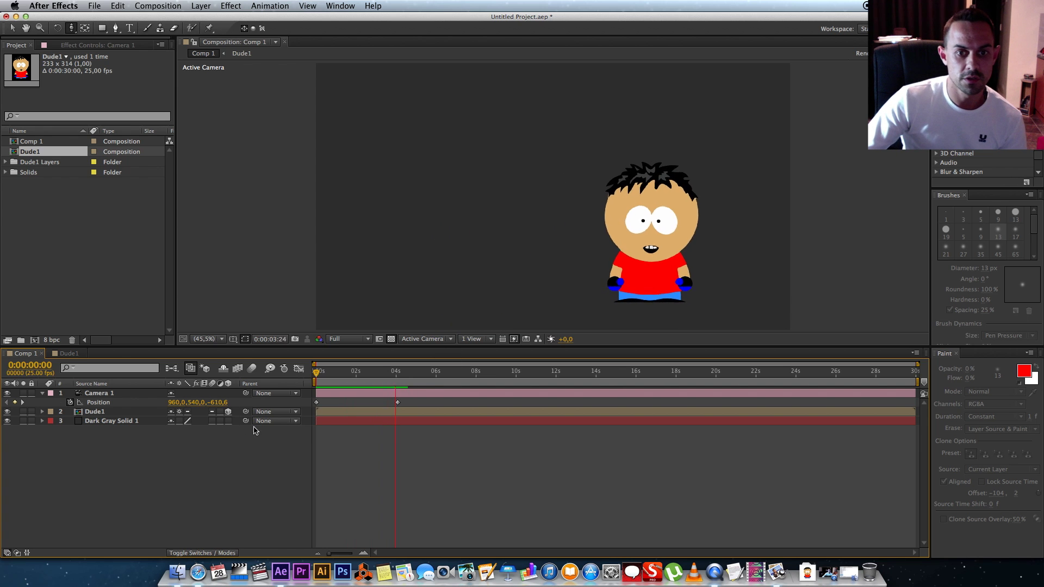
key(space)
click(42, 393)
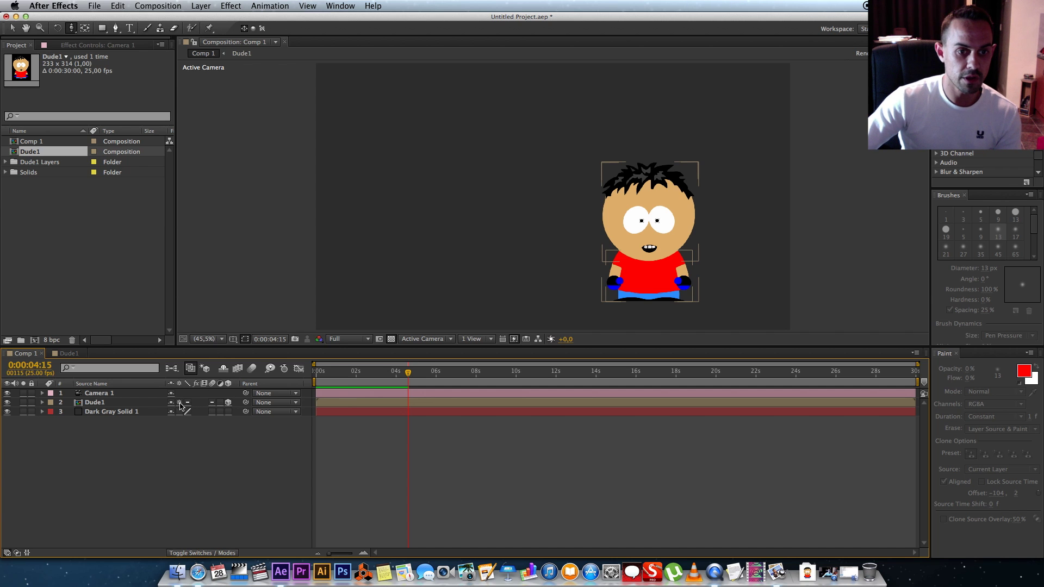
Open the Dude1 composition from its layer for a look, and close its timeline to leave only Comp 1 open.
click(110, 404)
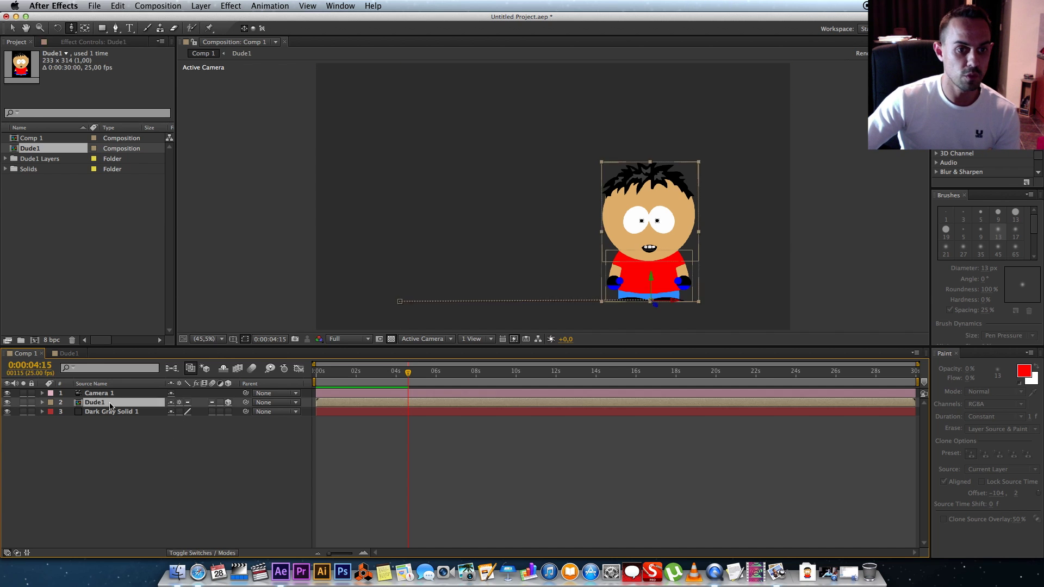
double_click(110, 404)
click(30, 353)
click(68, 353)
click(83, 353)
Clear the layer selection, scrub Comp 1 to 0:00:08:20 and activate the Selection tool.
click(106, 454)
drag(401, 376, 492, 375)
key(v)
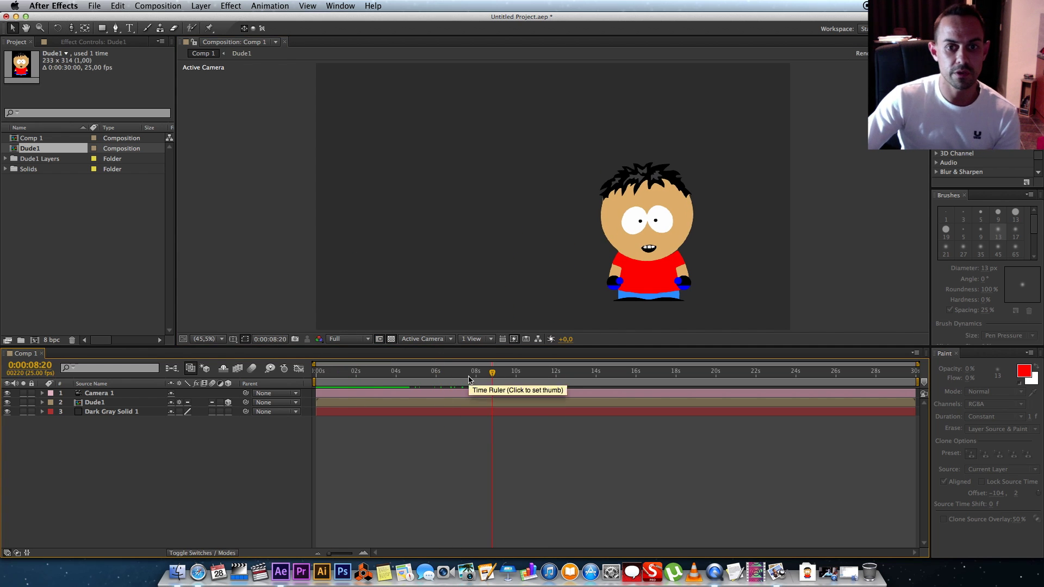